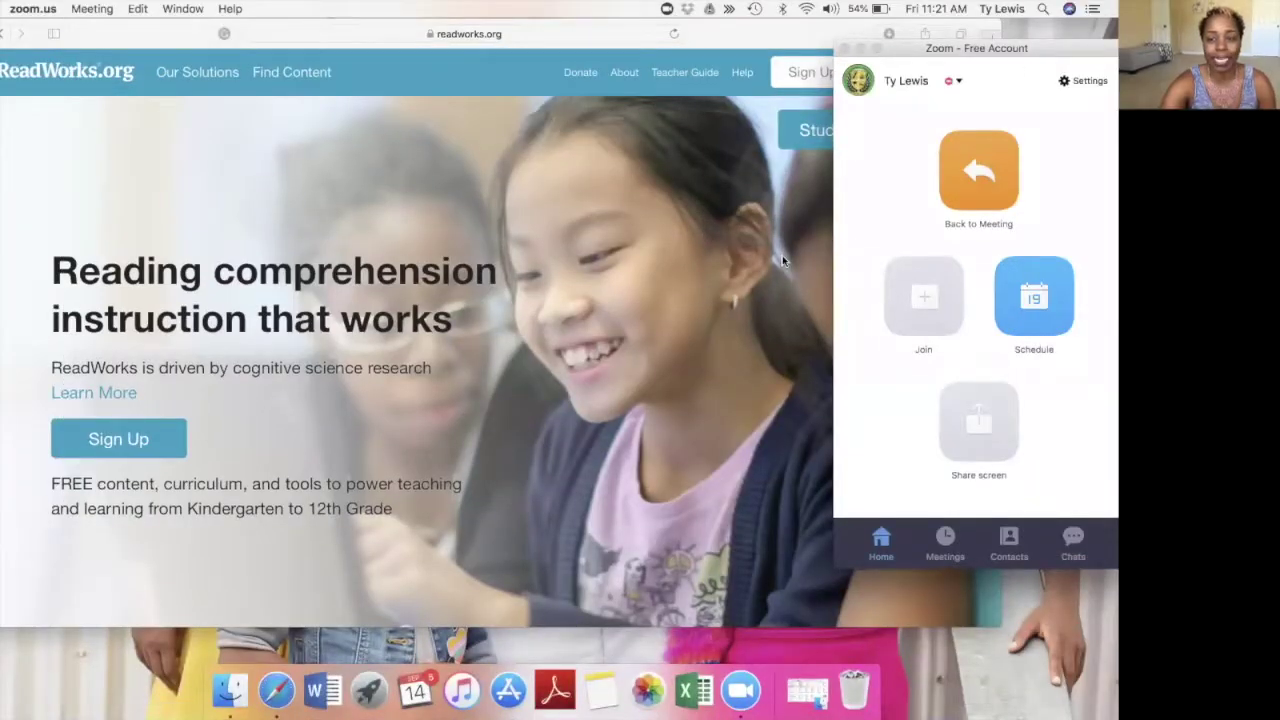
Close the Zoom window, open the educator sign-up form and look over the fields it asks for.
left_click(844, 48)
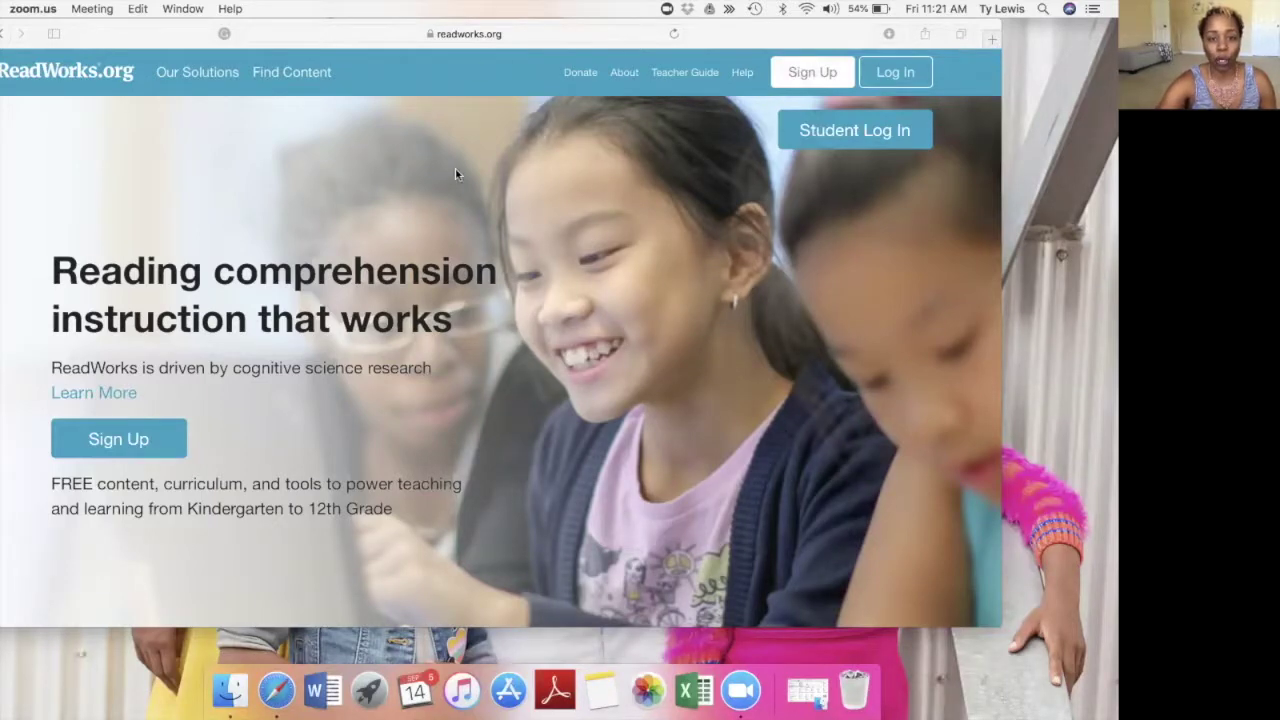
left_click(812, 74)
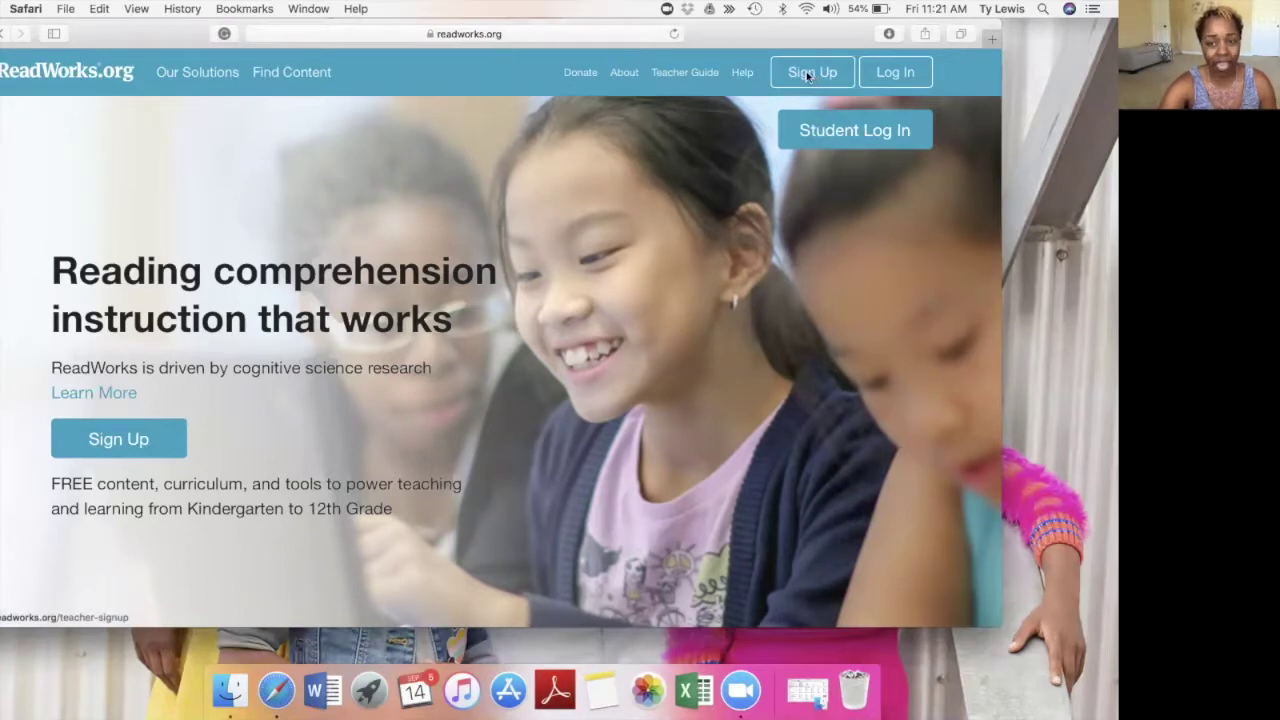
left_click(808, 74)
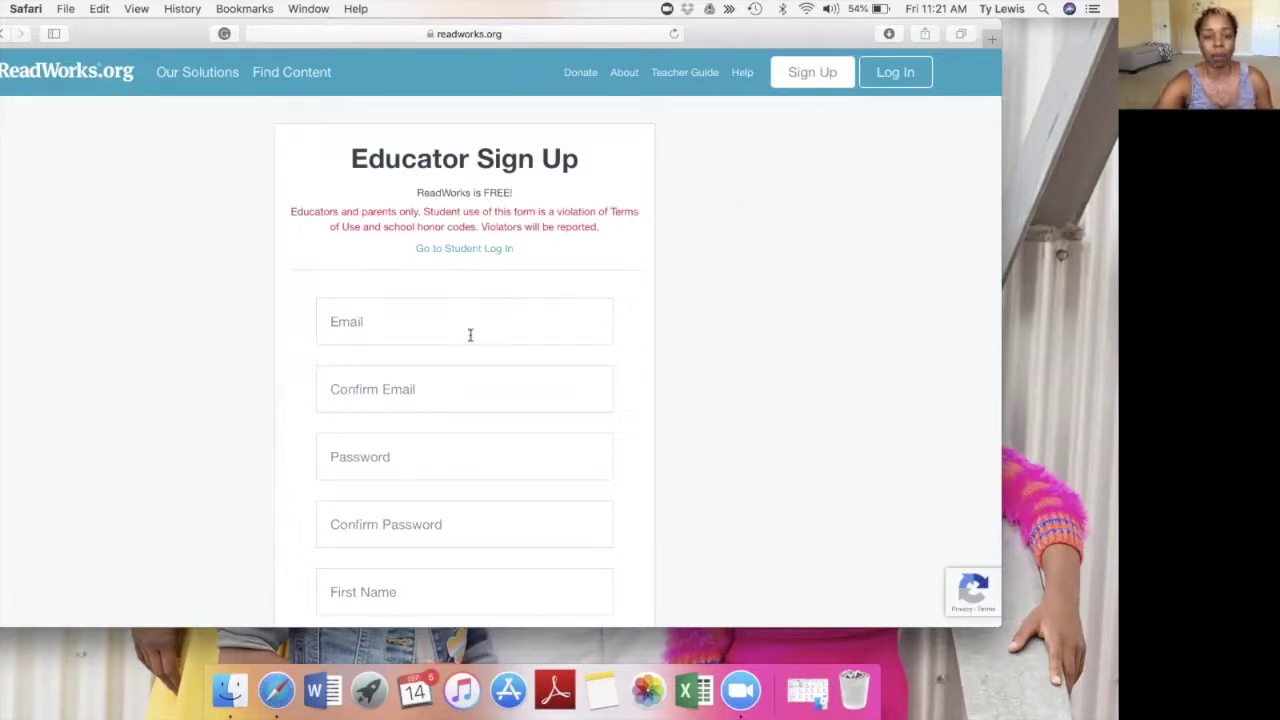
scroll(445, 383, "down", 2)
scroll(445, 383, "down", 5)
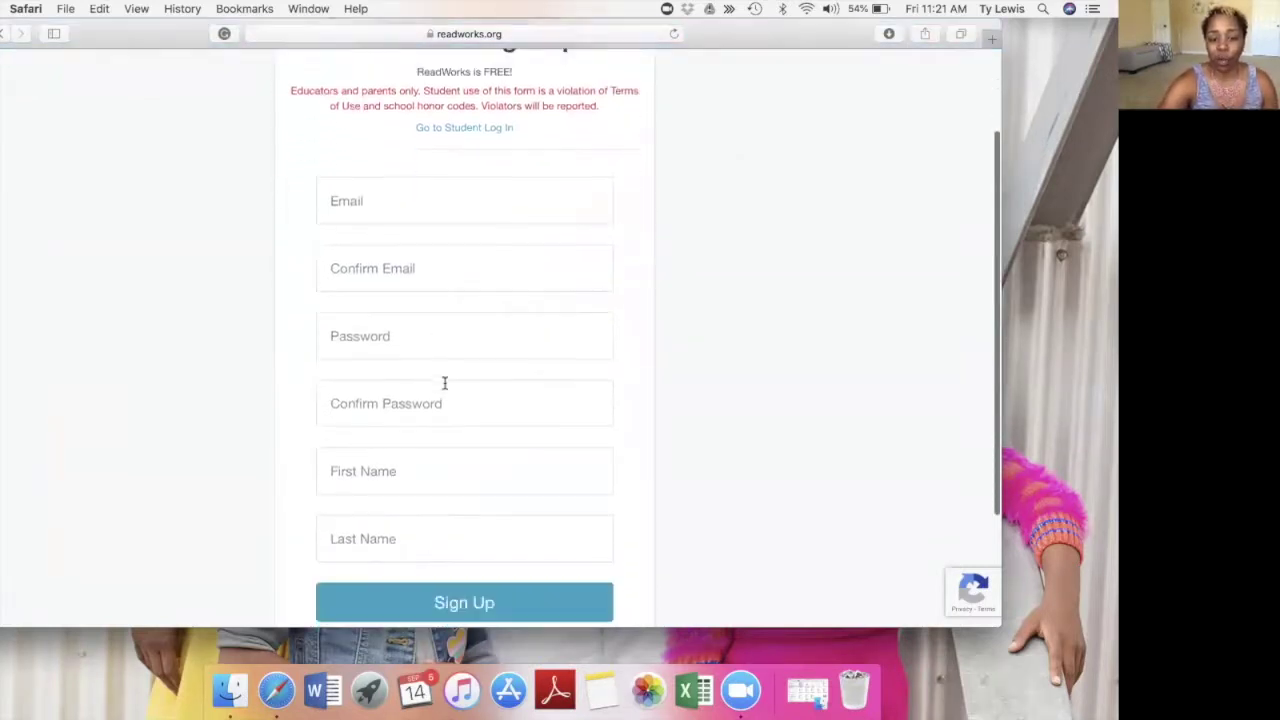
scroll(600, 232, "up", 6)
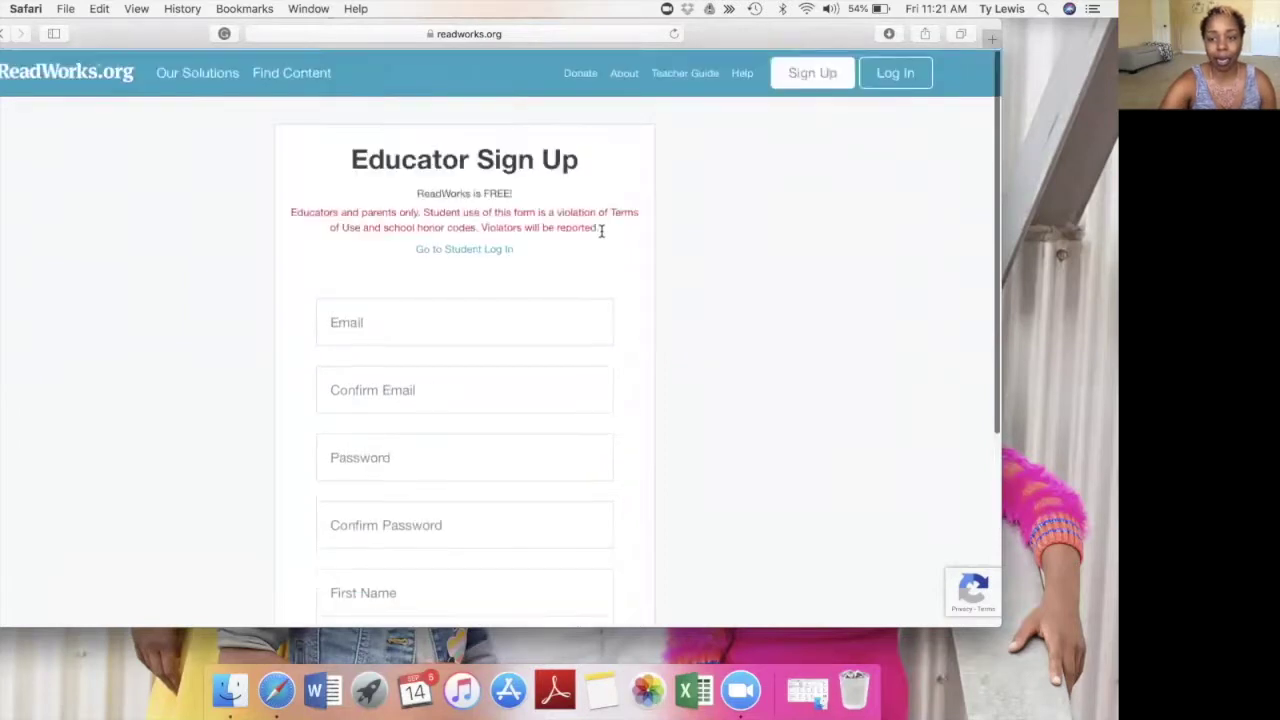
Log in as an educator with the saved email and password, and dismiss the Google Classroom Integration announcement.
left_click(883, 78)
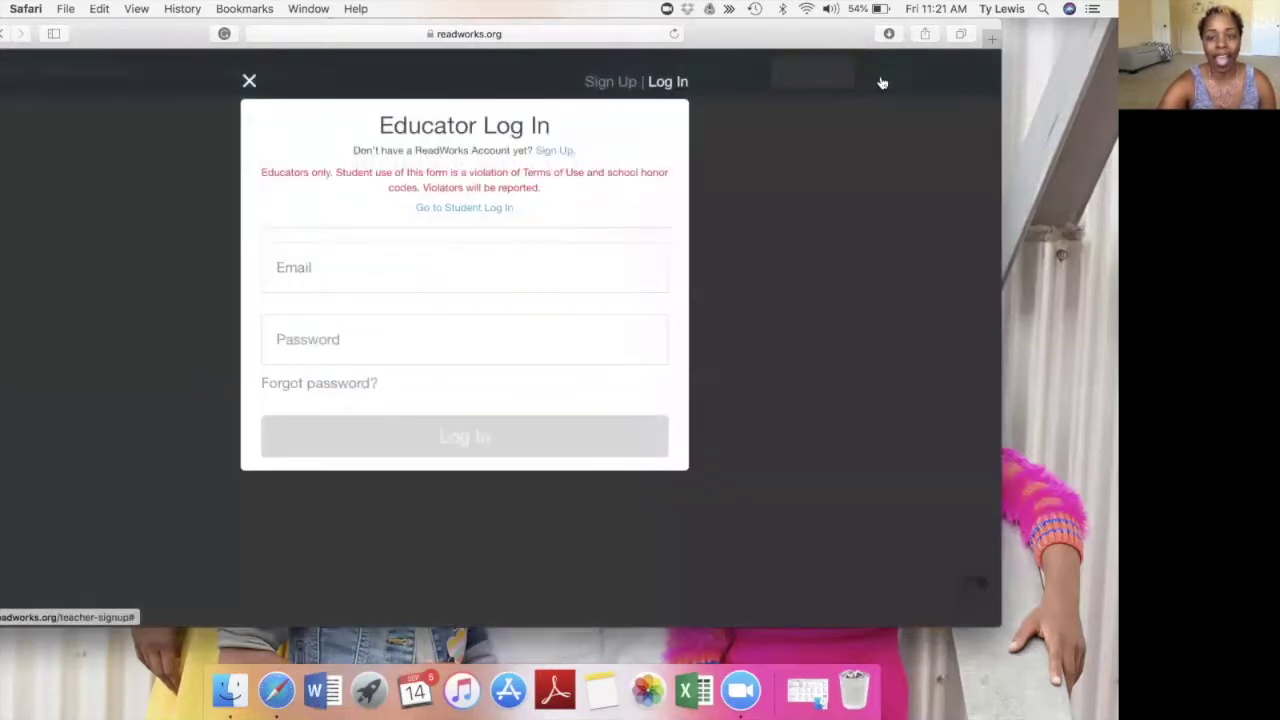
left_click(474, 286)
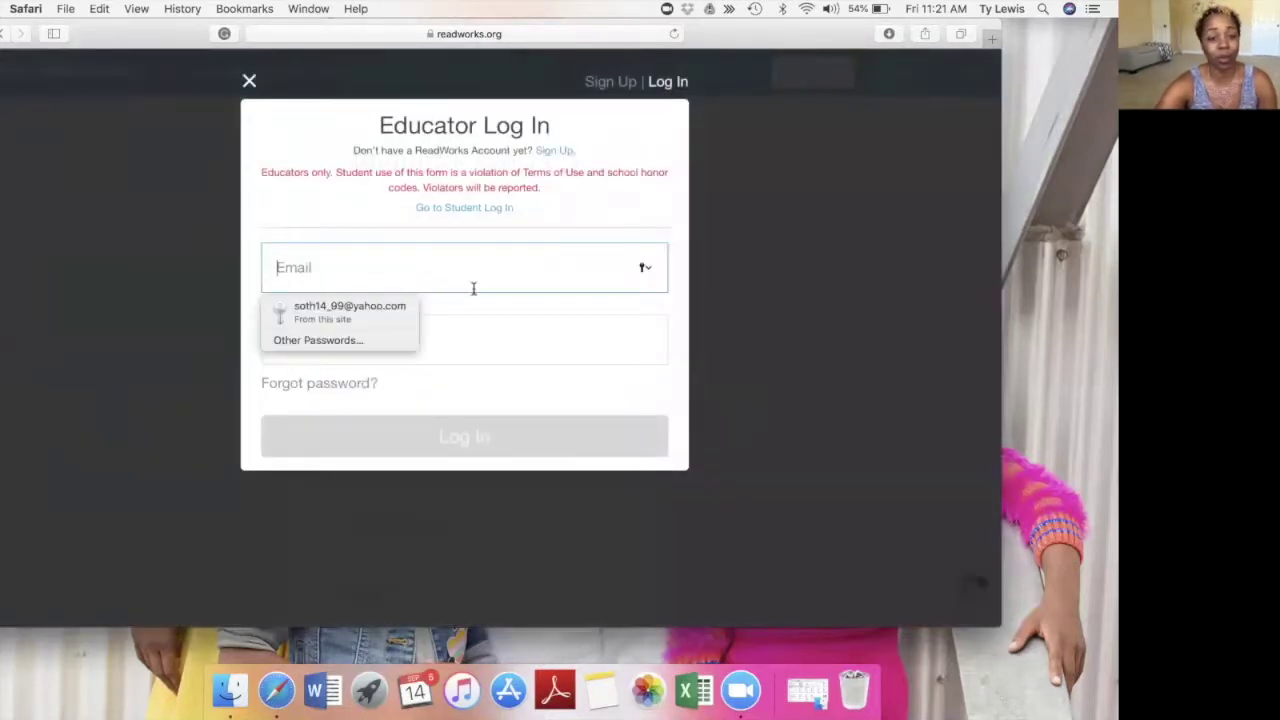
left_click(390, 307)
left_click(436, 441)
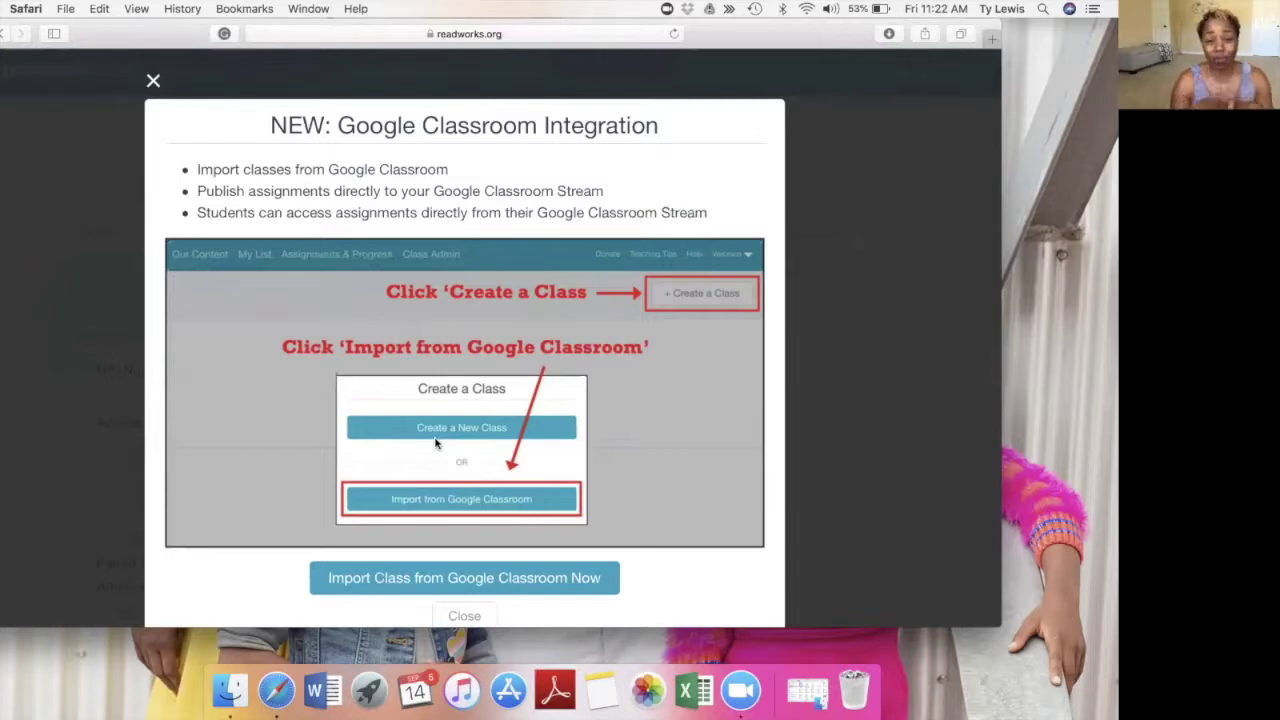
left_click(464, 616)
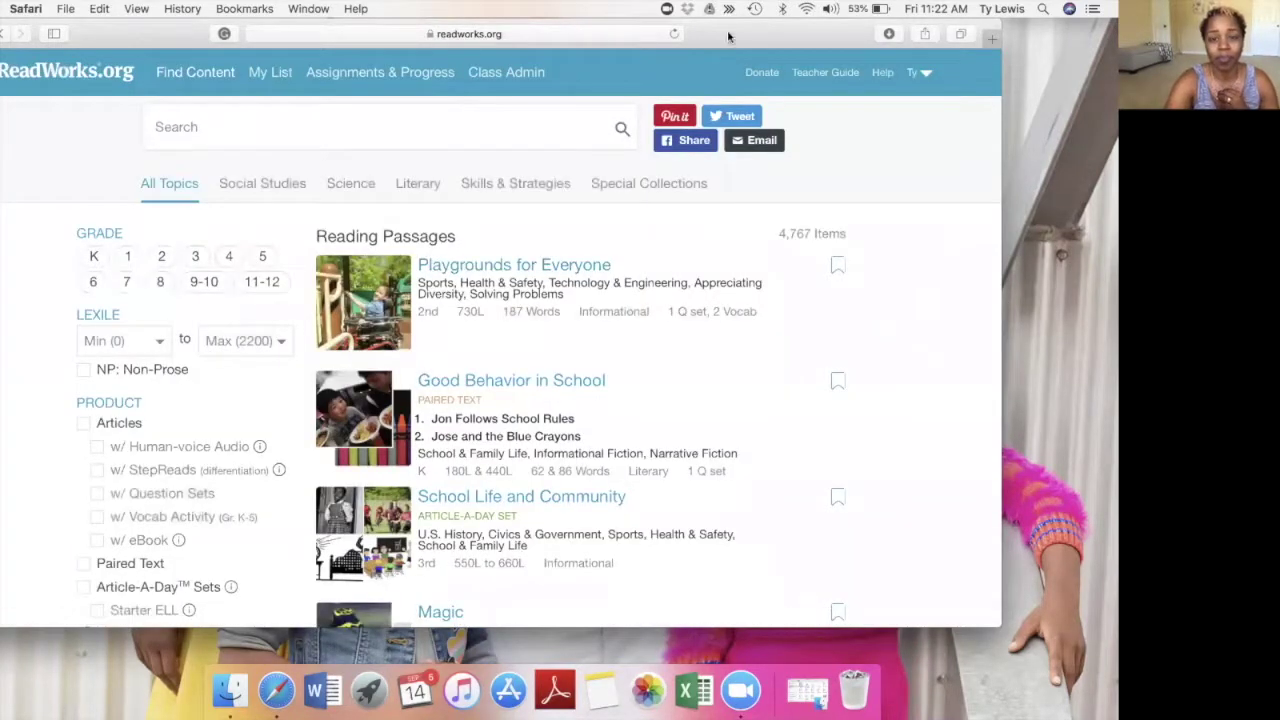
left_click_drag(728, 35, 784, 31)
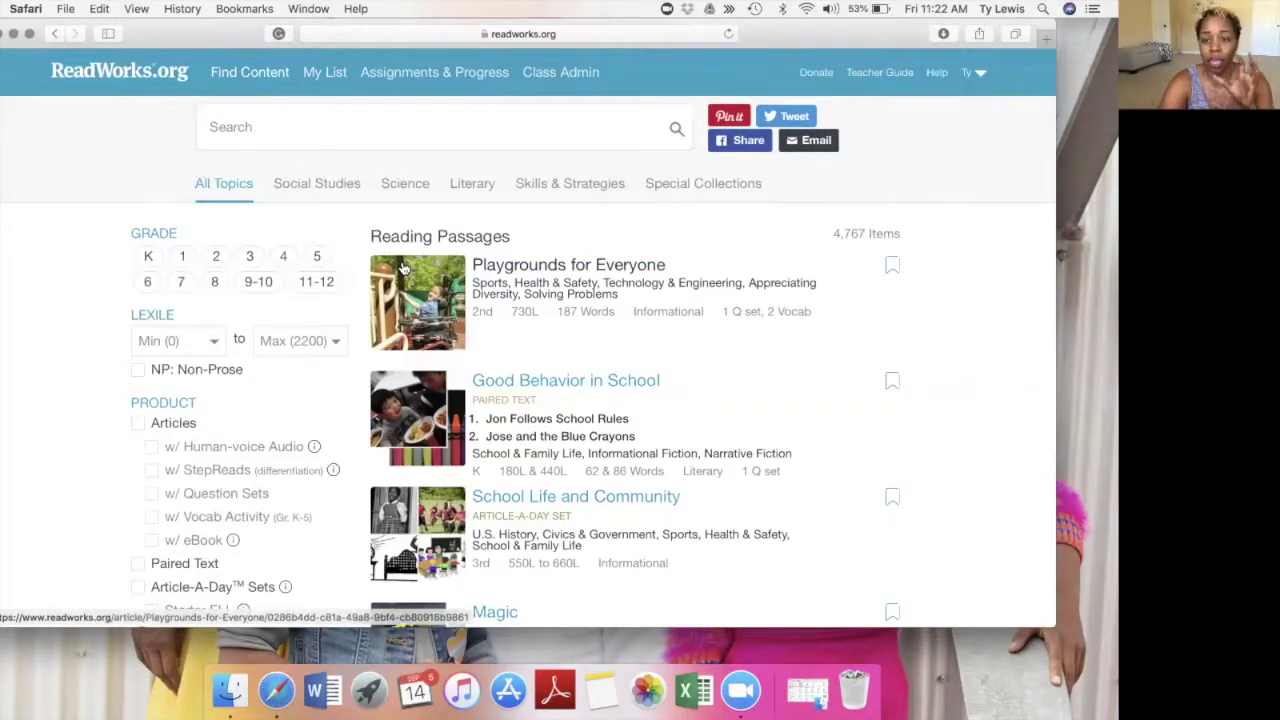
Check My List, and review the current, future and past assignments of the Happy class.
left_click(324, 72)
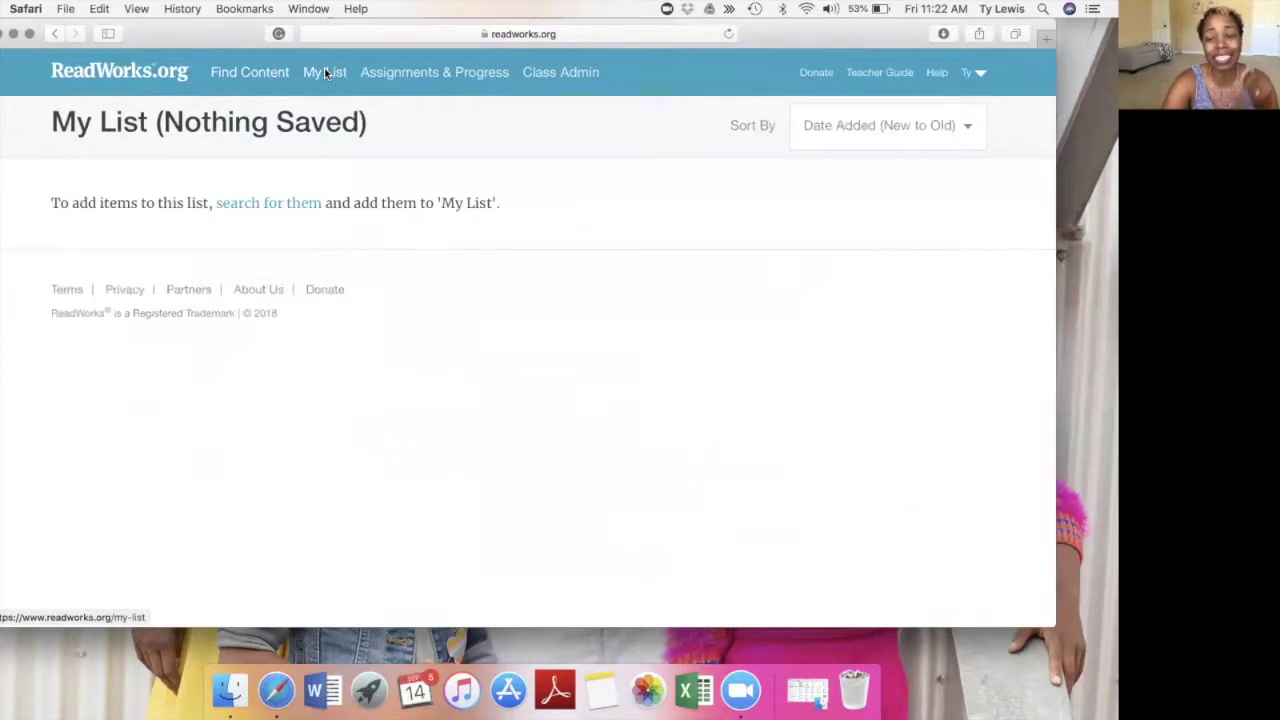
left_click(400, 76)
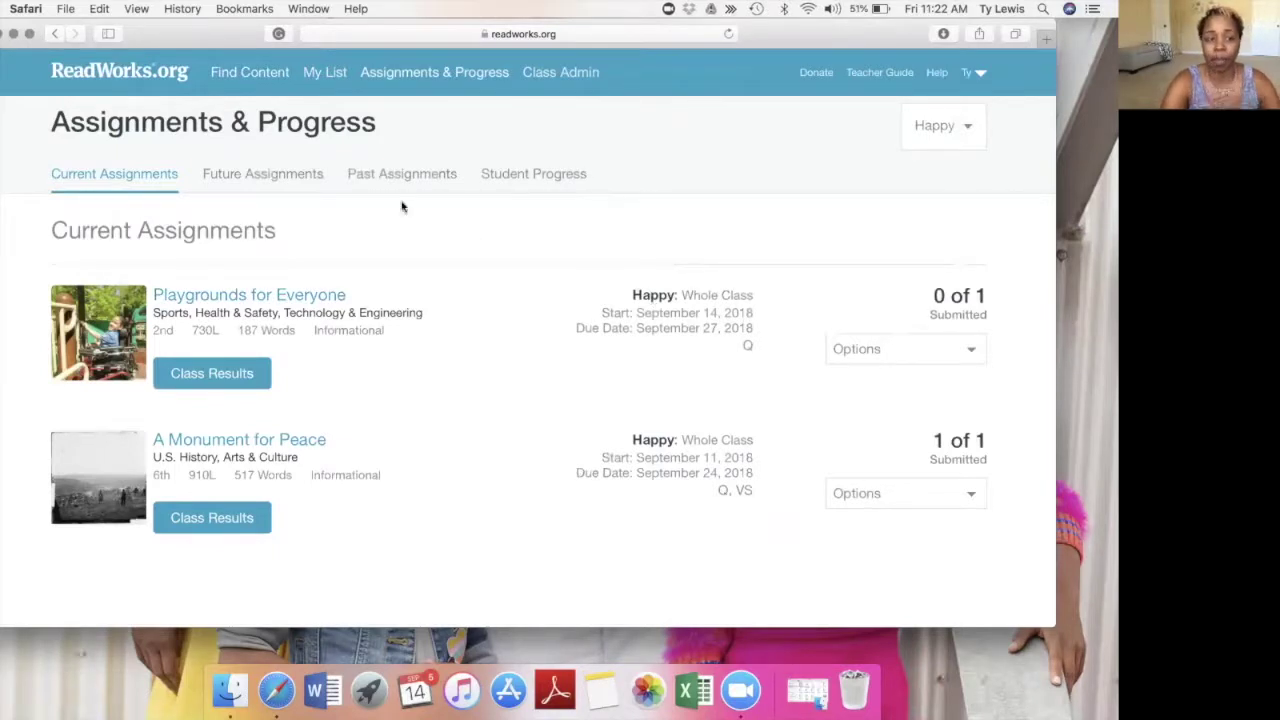
left_click(291, 177)
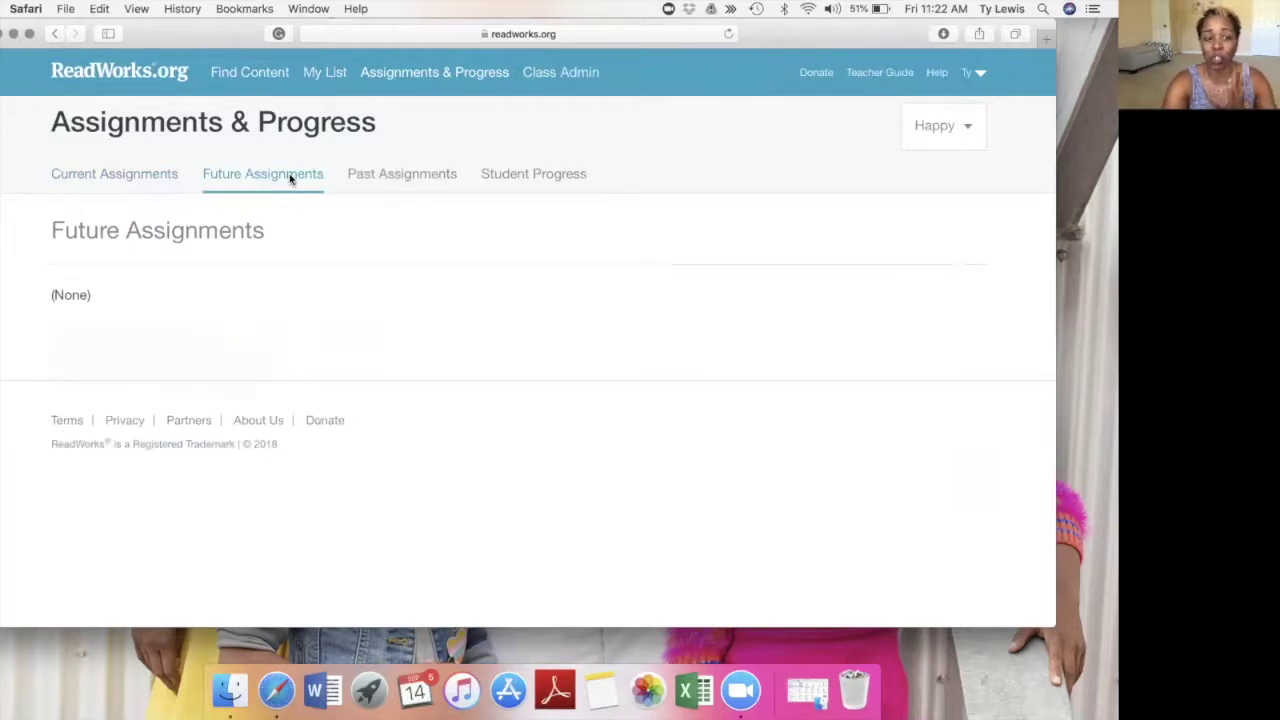
left_click(396, 175)
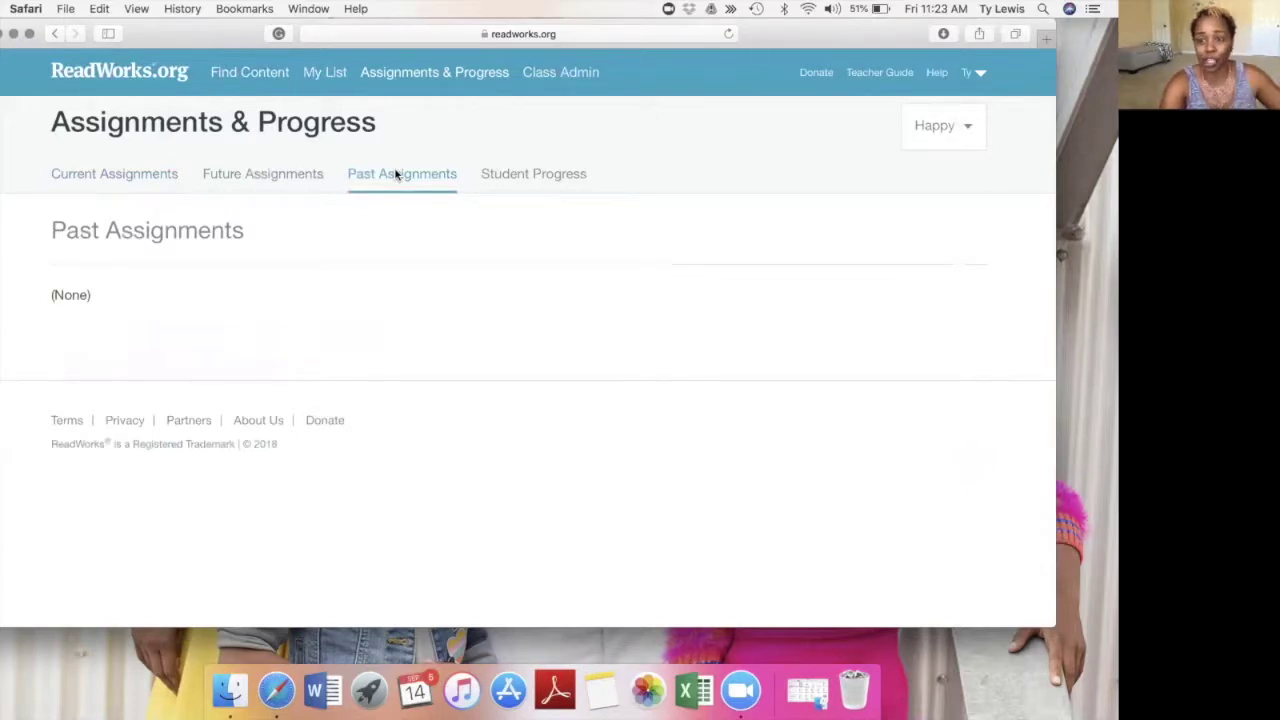
Review the class's student progress for reading, comprehension, skill and strategy, vocabulary, paired text and Article-A-Day.
left_click(525, 178)
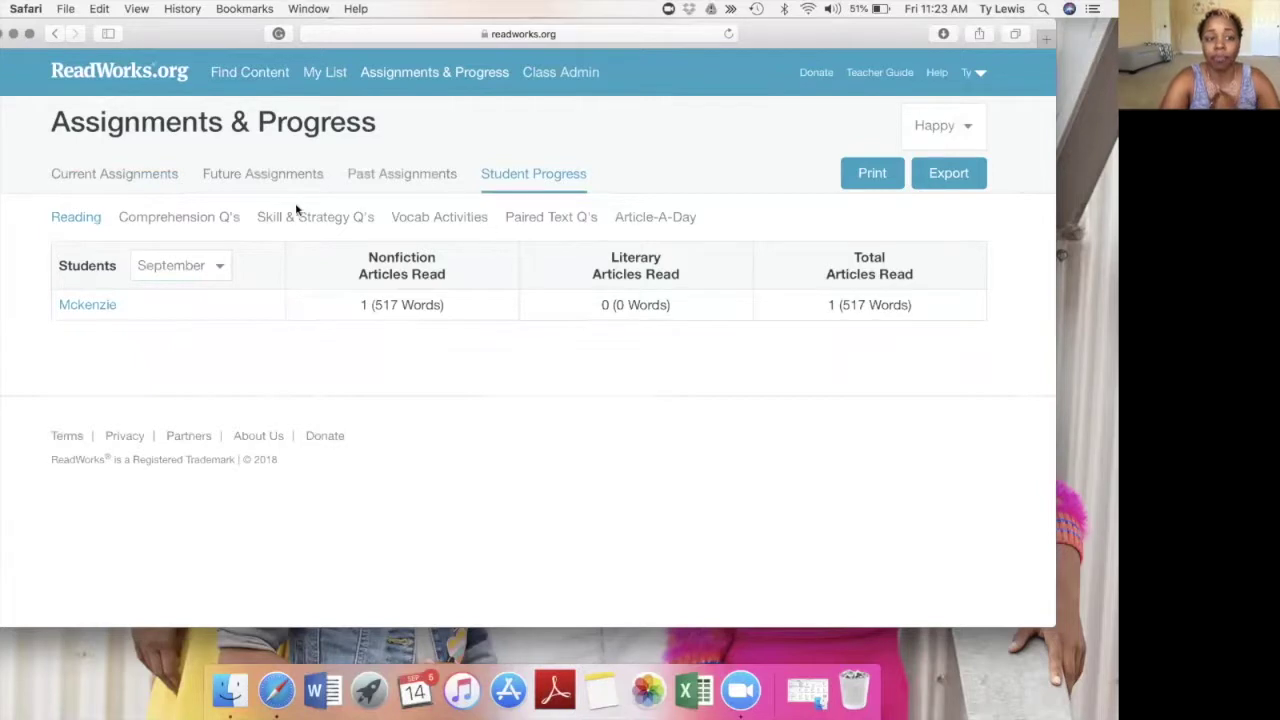
left_click(191, 224)
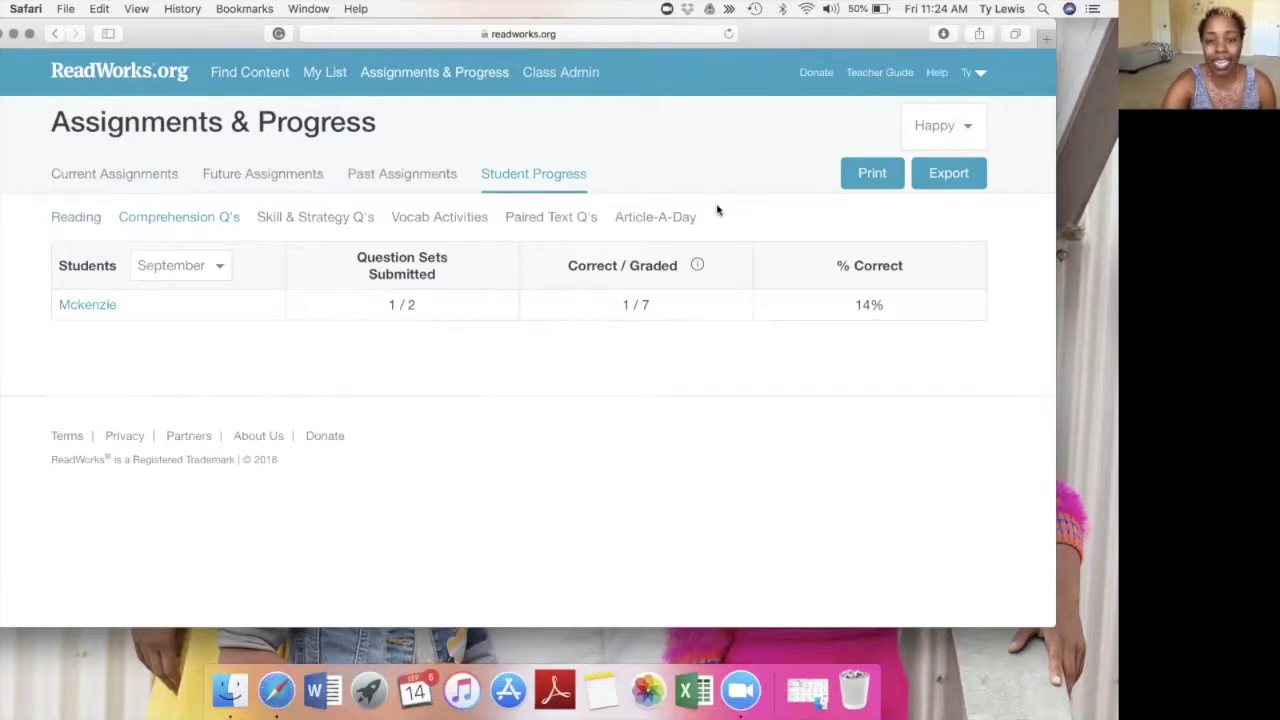
left_click(355, 222)
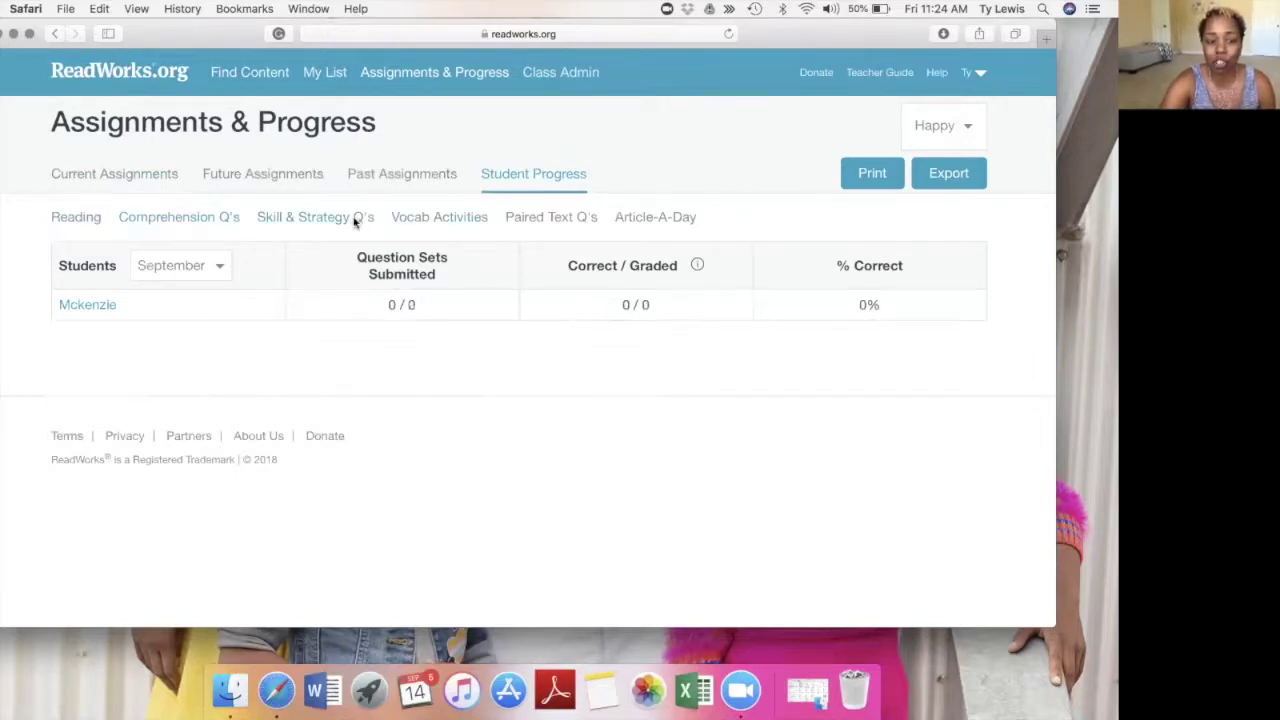
left_click(413, 220)
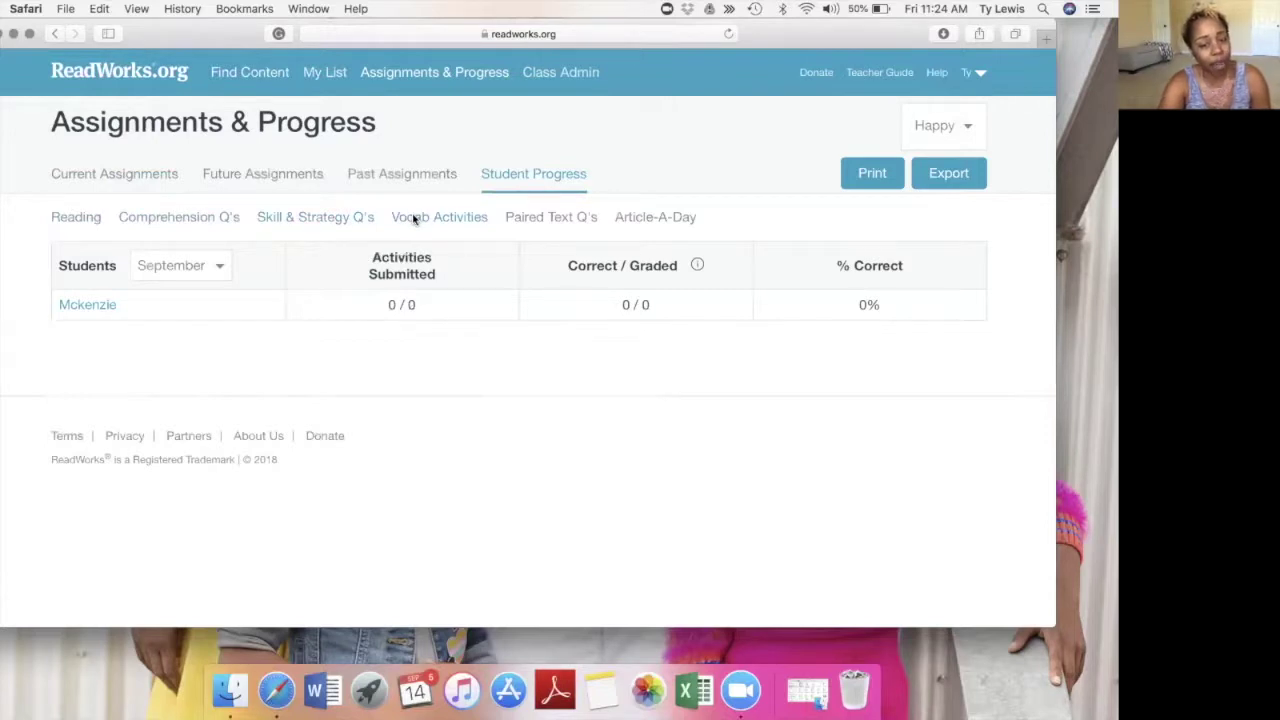
left_click(553, 222)
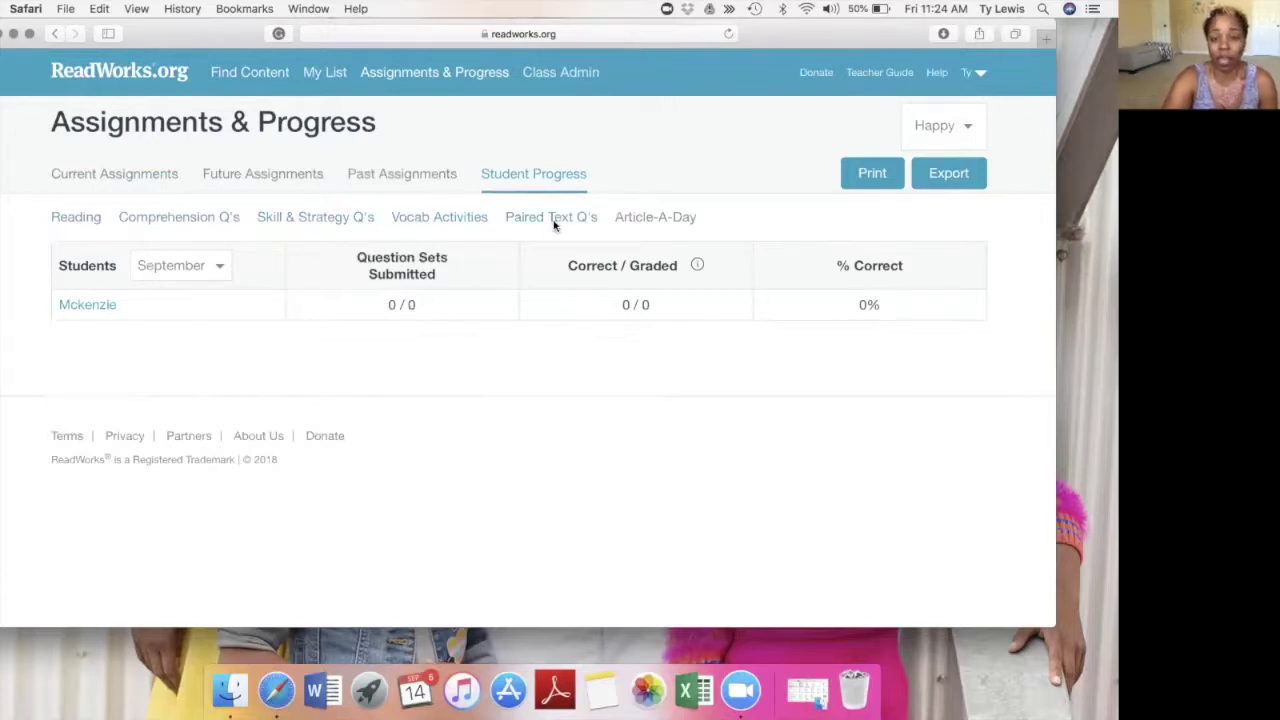
left_click(655, 217)
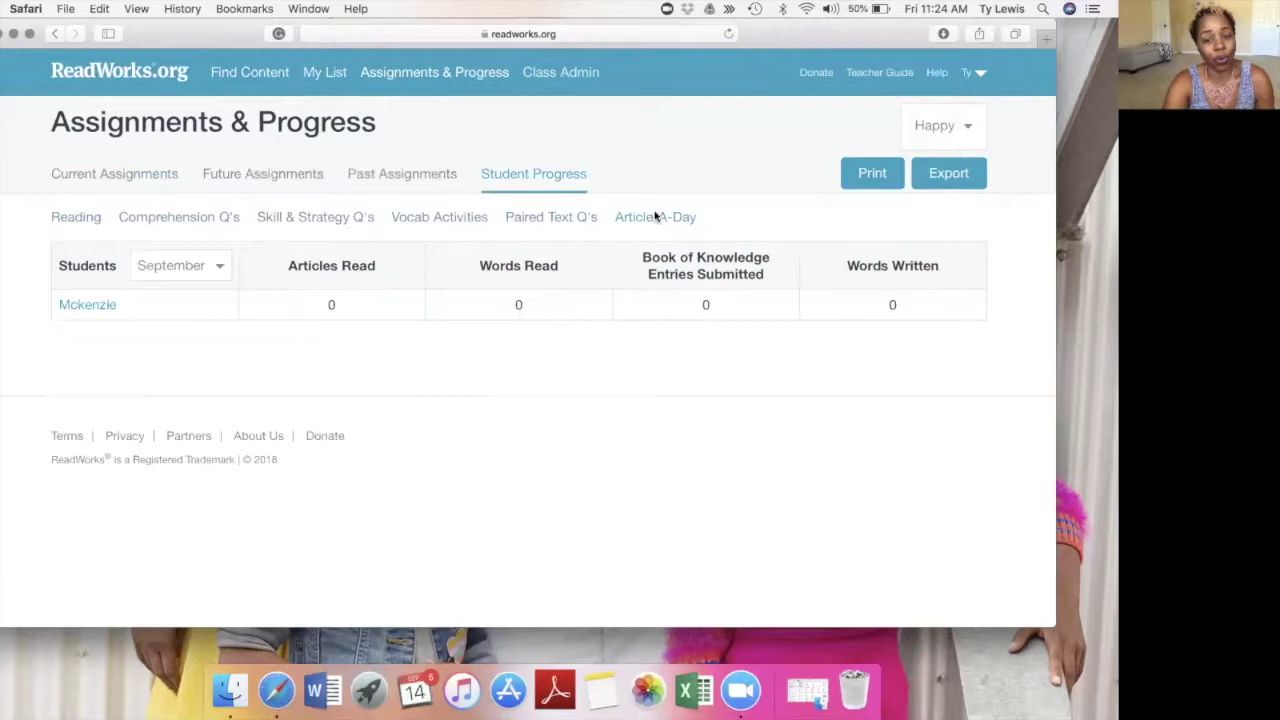
Browse the content library's Skills & Strategies passages for the Character subtopic.
left_click(254, 77)
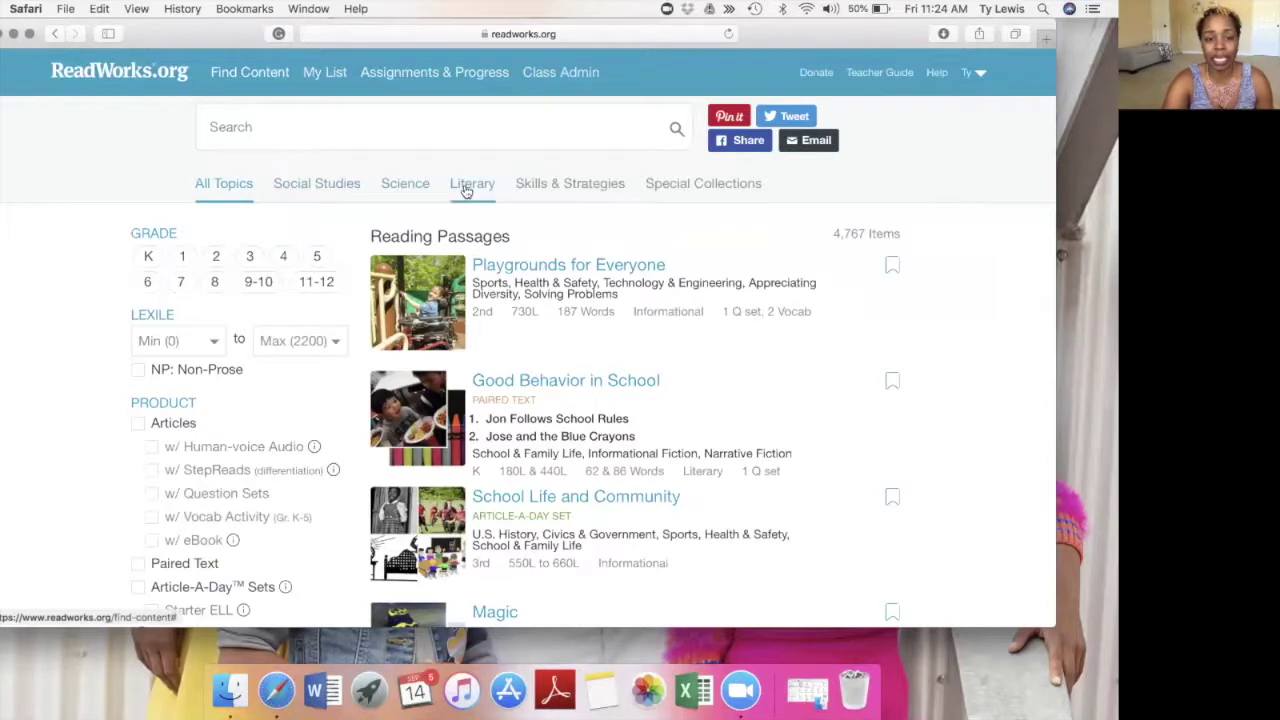
left_click(565, 196)
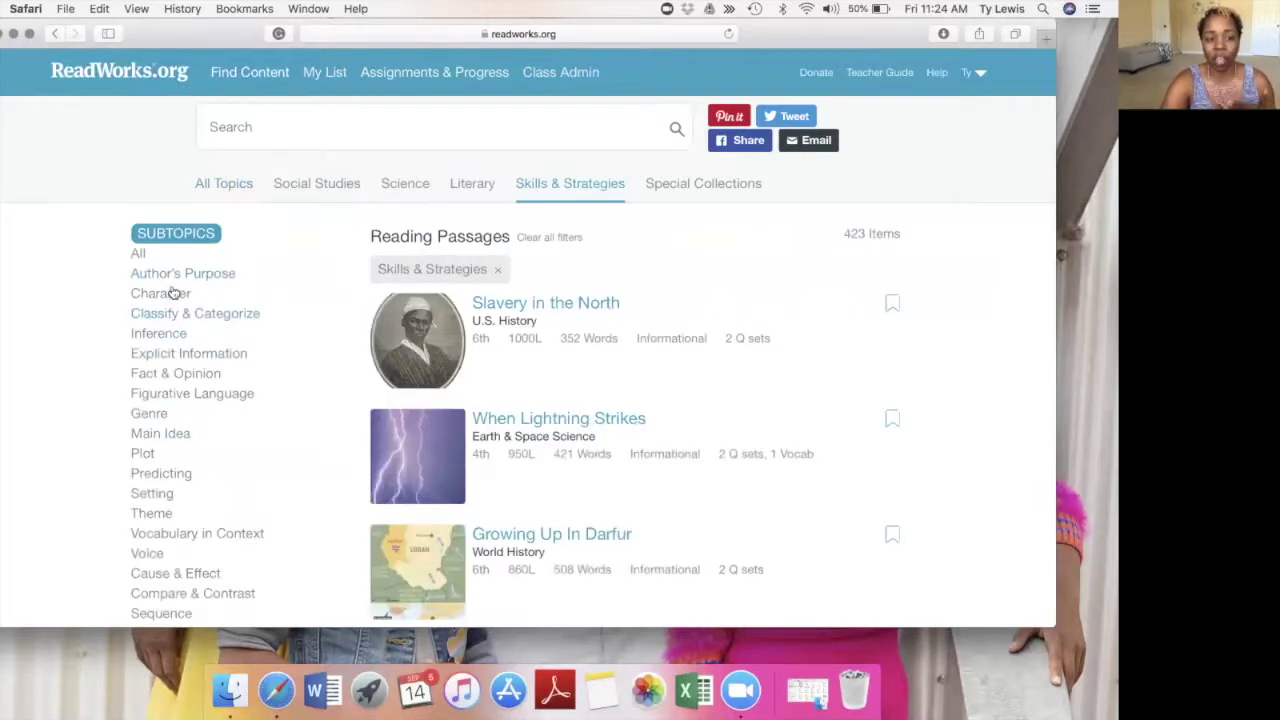
left_click(176, 293)
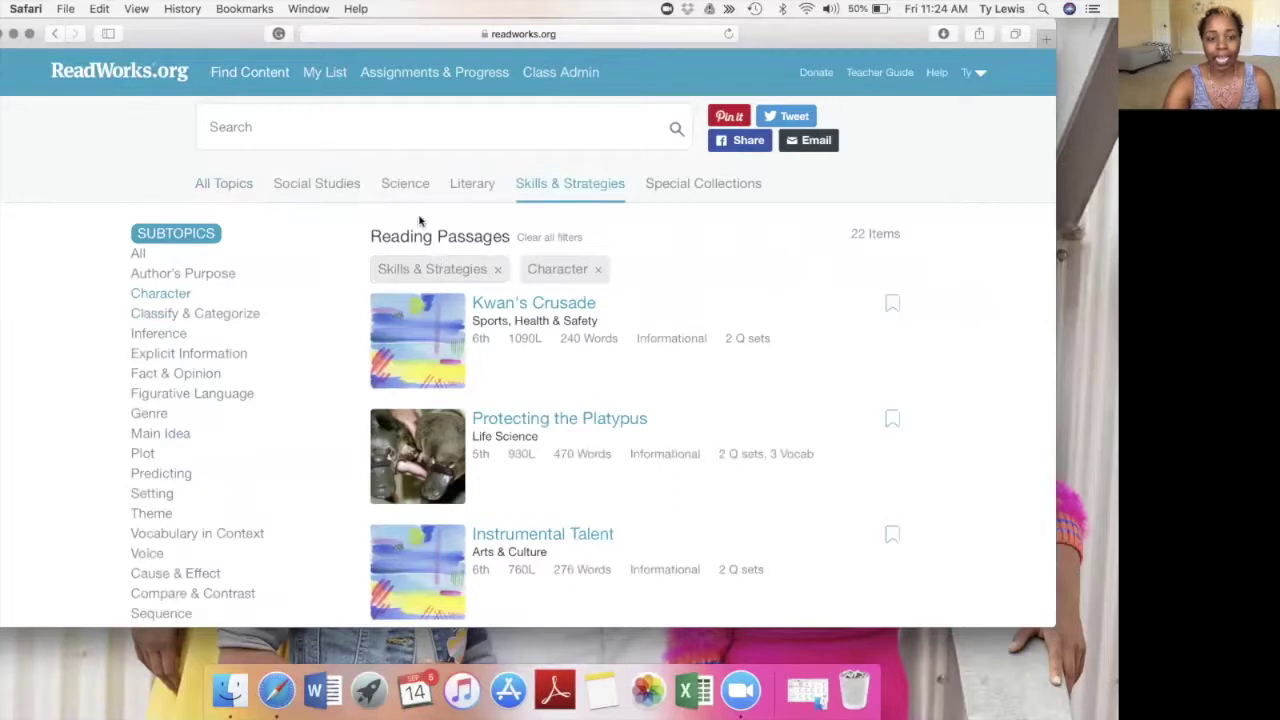
Filter the reading passages across all topics to grade 2 with a Lexile range of 350 to 600.
left_click(218, 188)
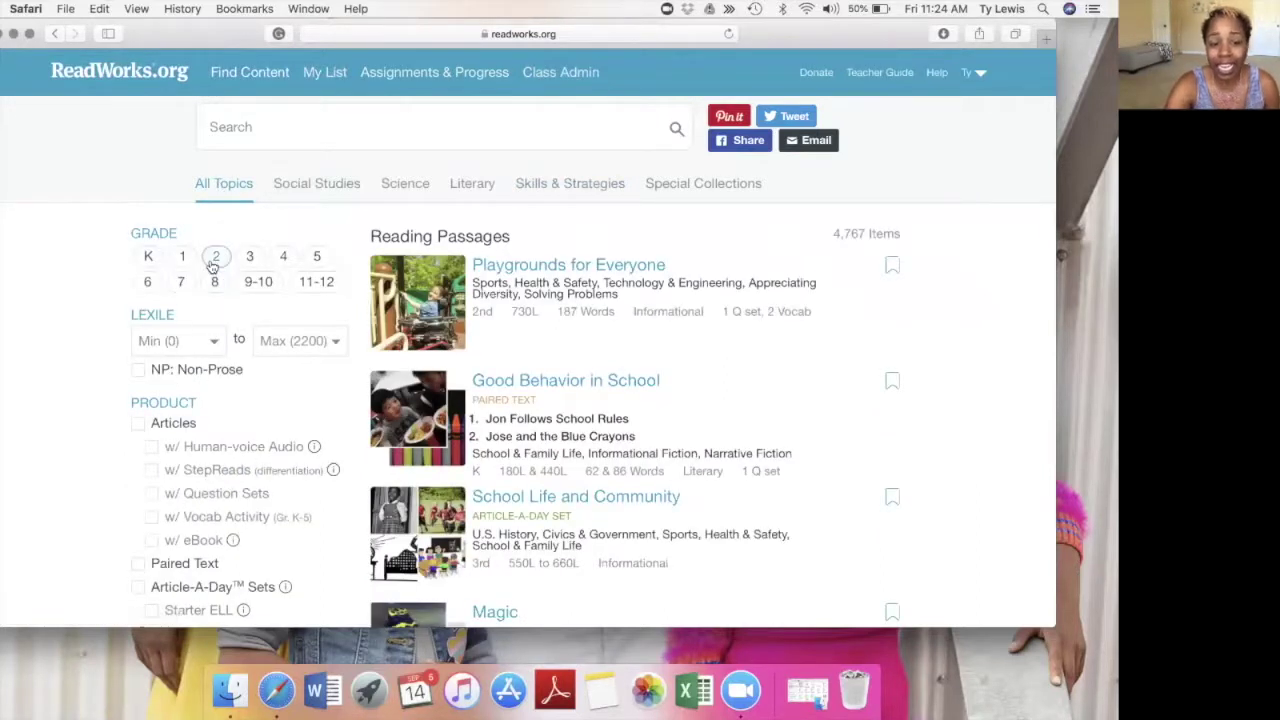
left_click(214, 259)
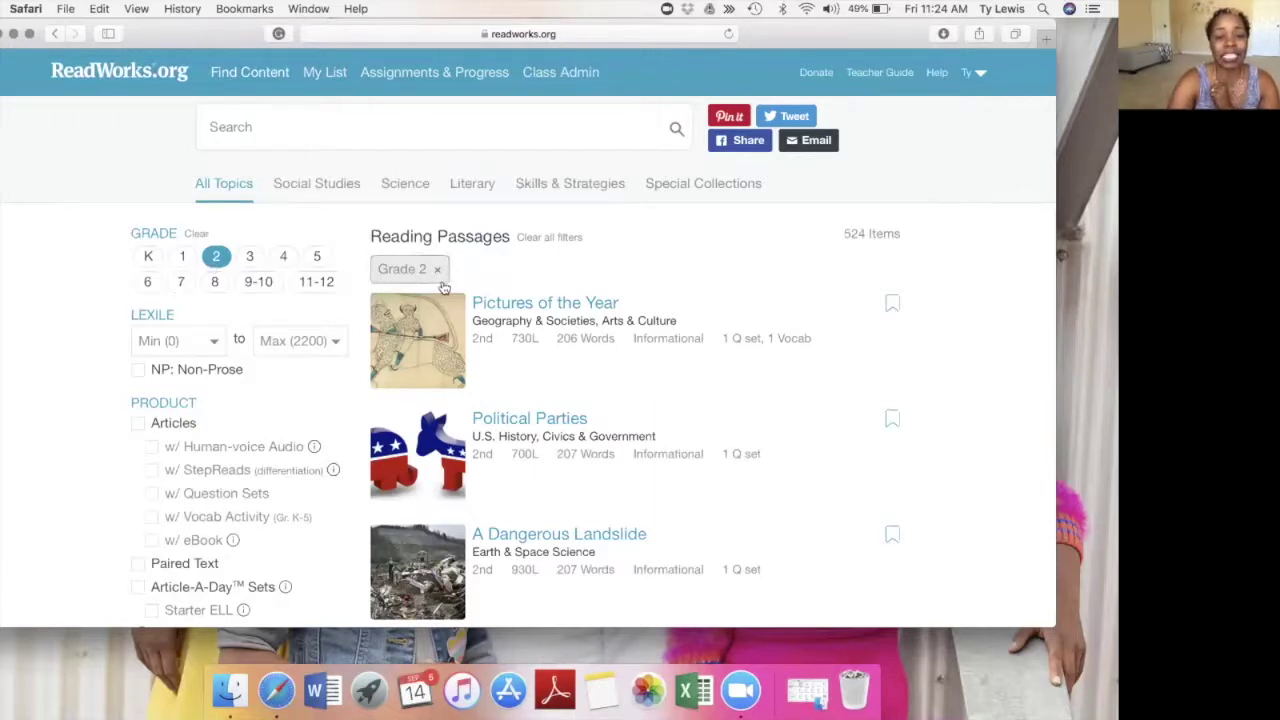
left_click(175, 343)
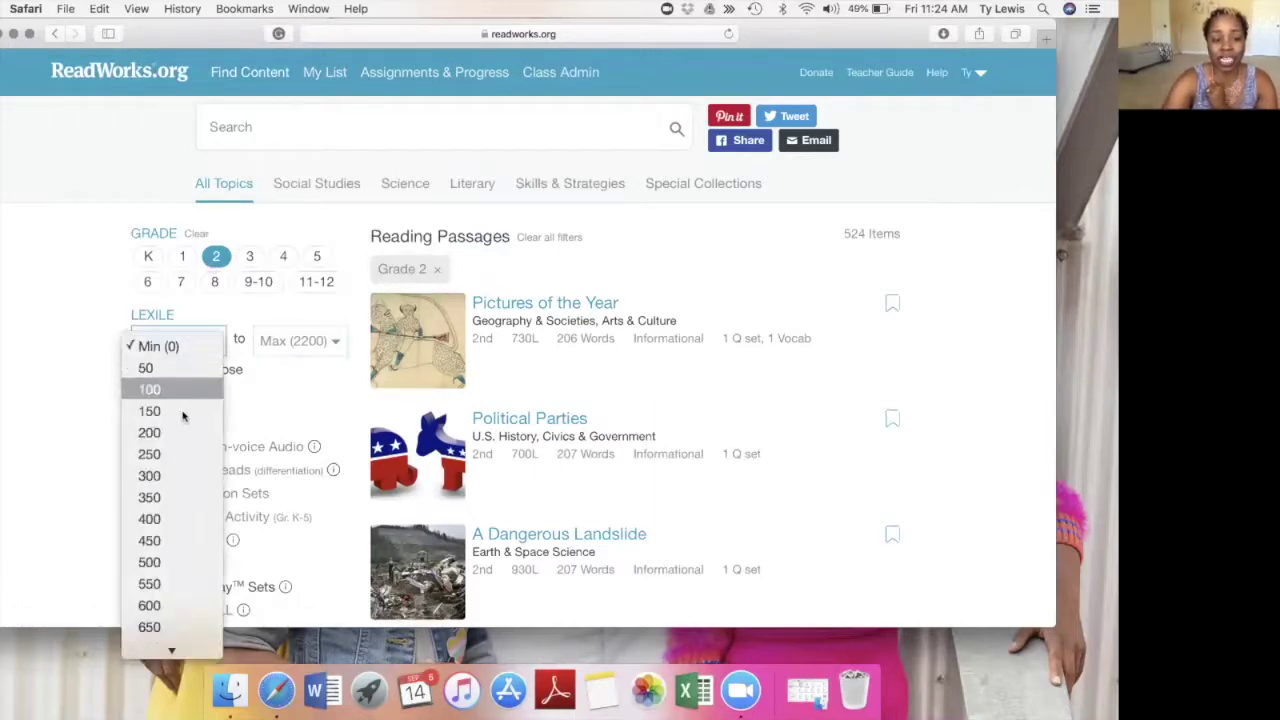
left_click(185, 497)
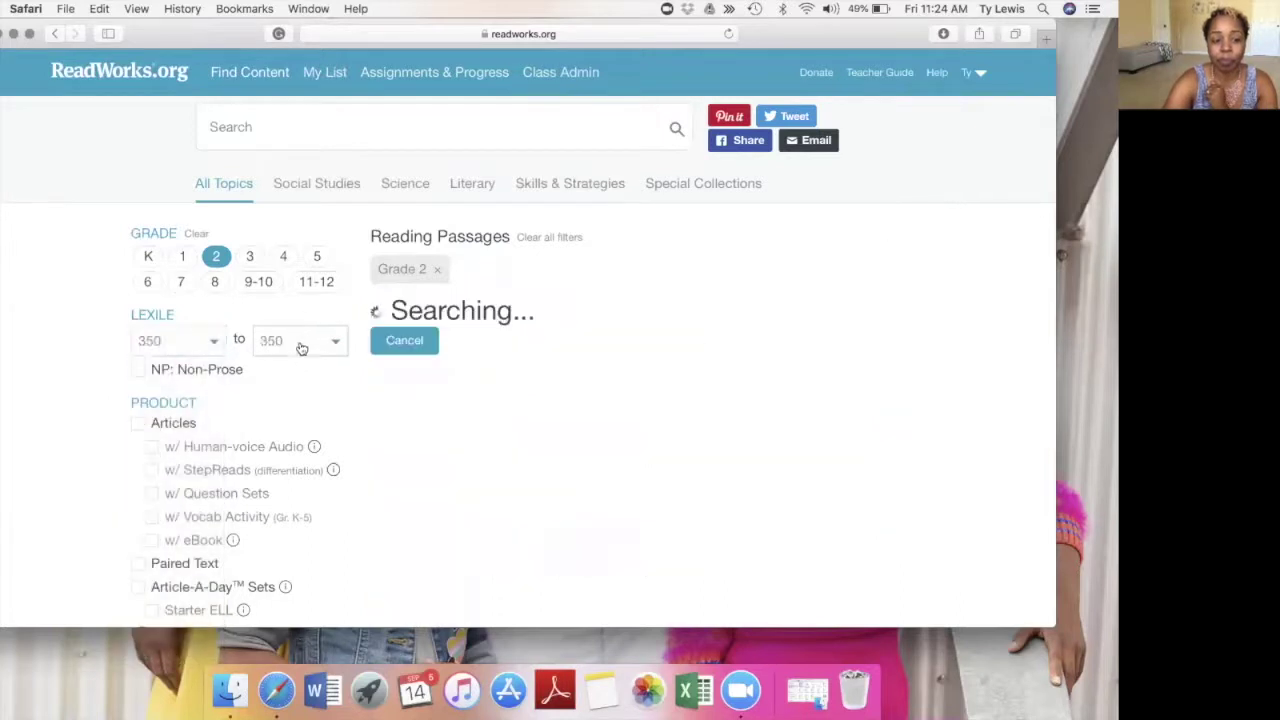
left_click(300, 341)
left_click(294, 452)
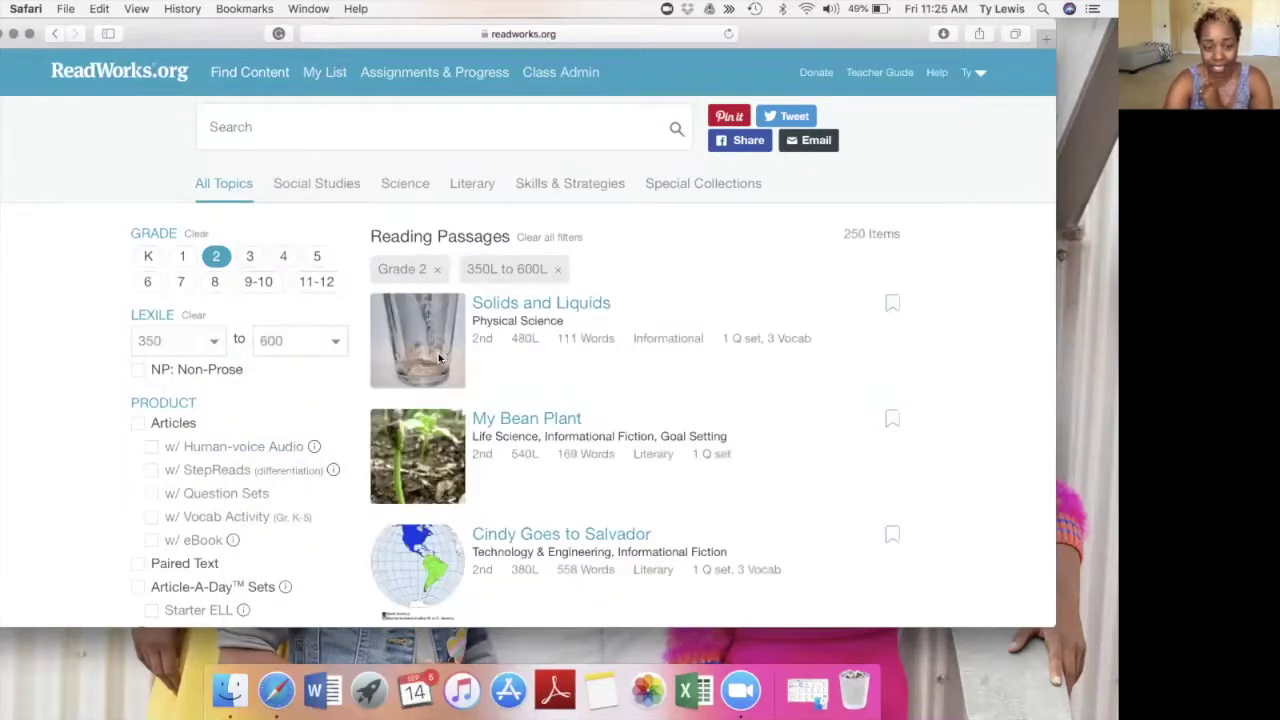
Look over the product filter options and limit the passages to the Informational text type.
mouse_move(171, 449)
scroll(183, 456, "down", 1)
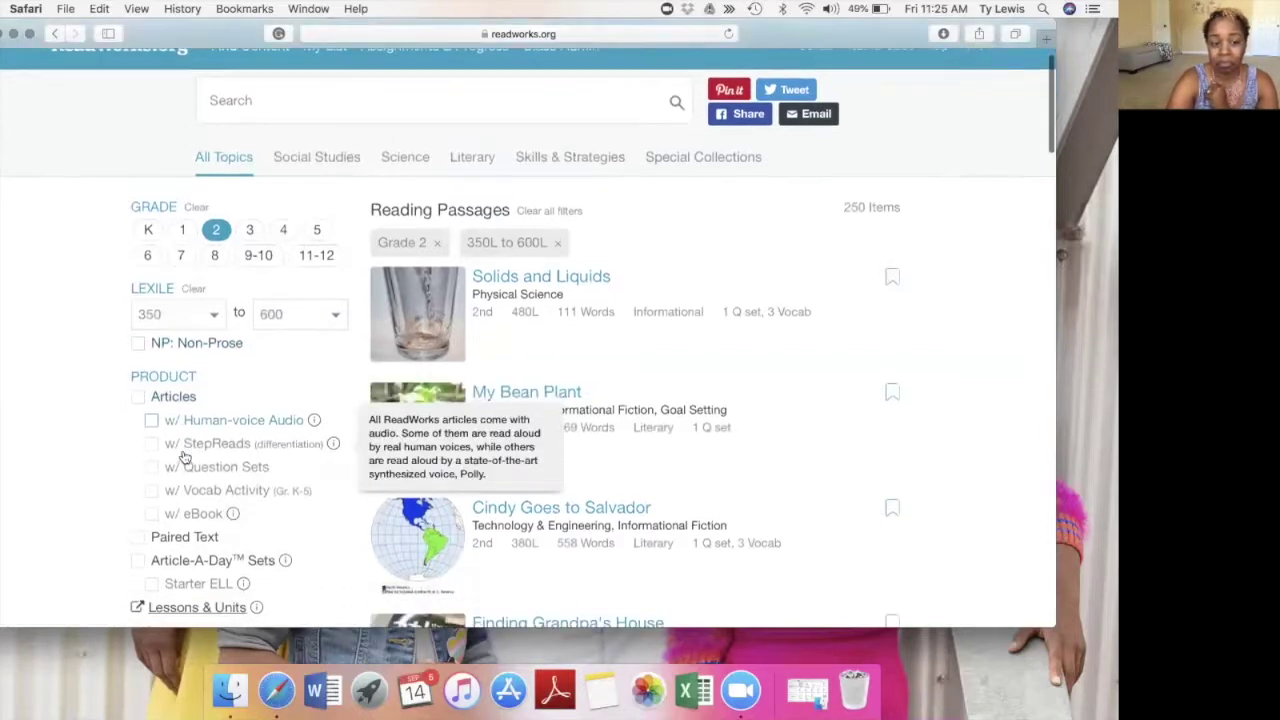
scroll(186, 429, "down", 1)
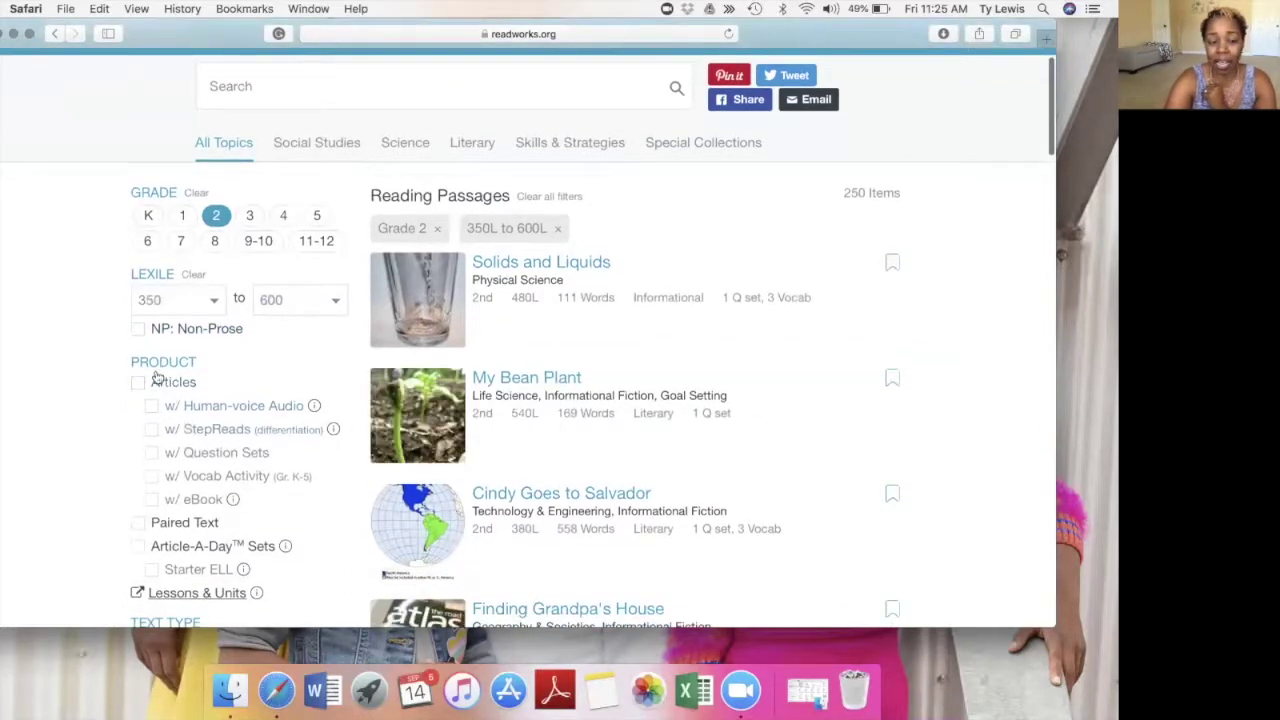
mouse_move(200, 418)
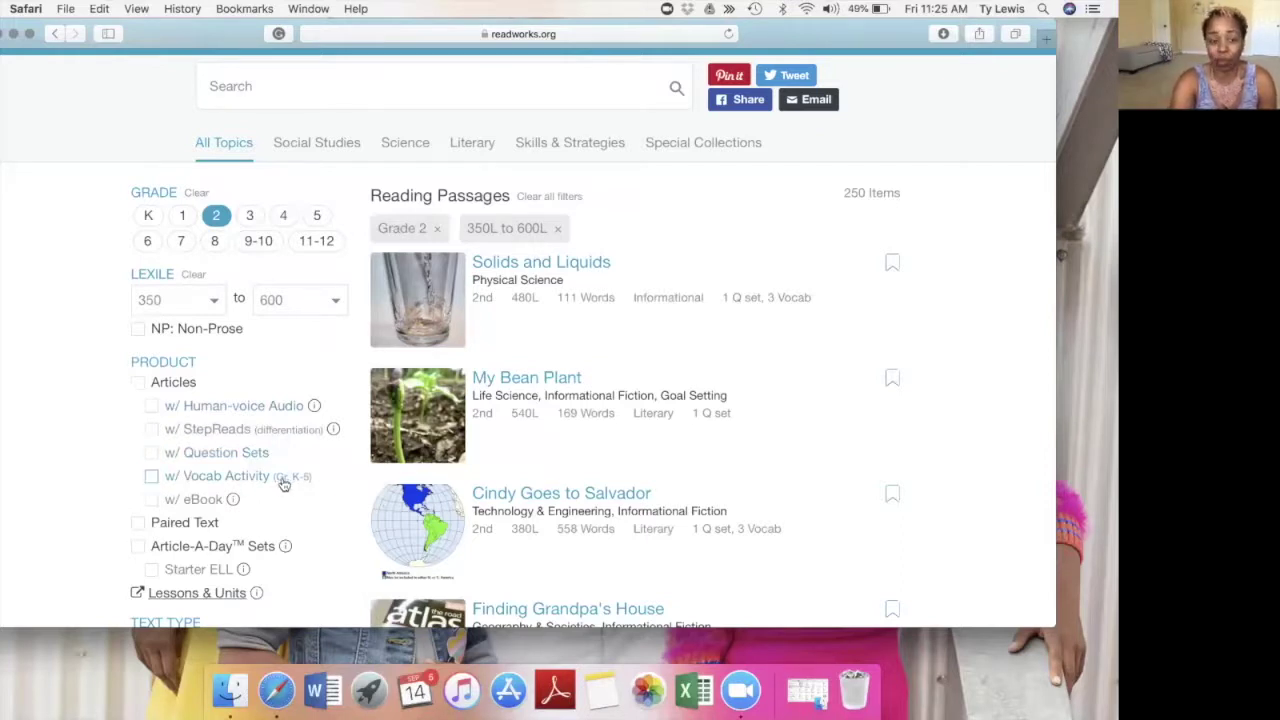
scroll(210, 502, "down", 2)
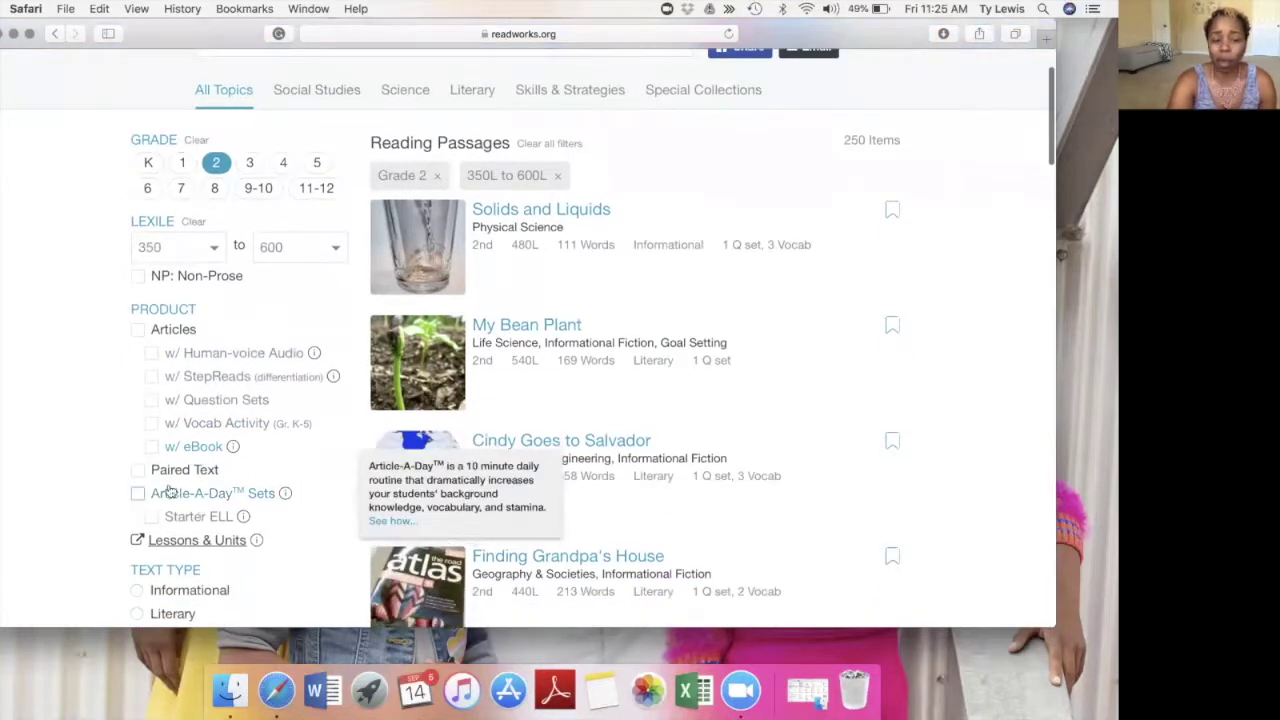
scroll(160, 486, "down", 4)
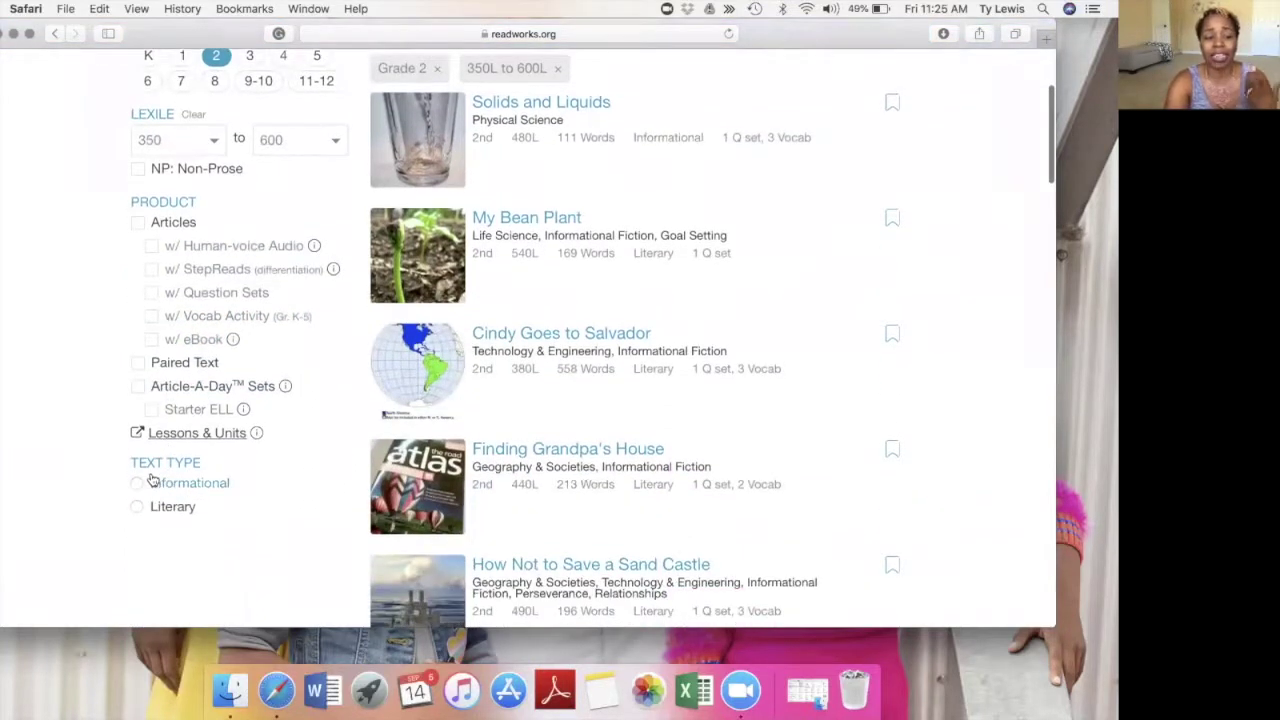
left_click(136, 484)
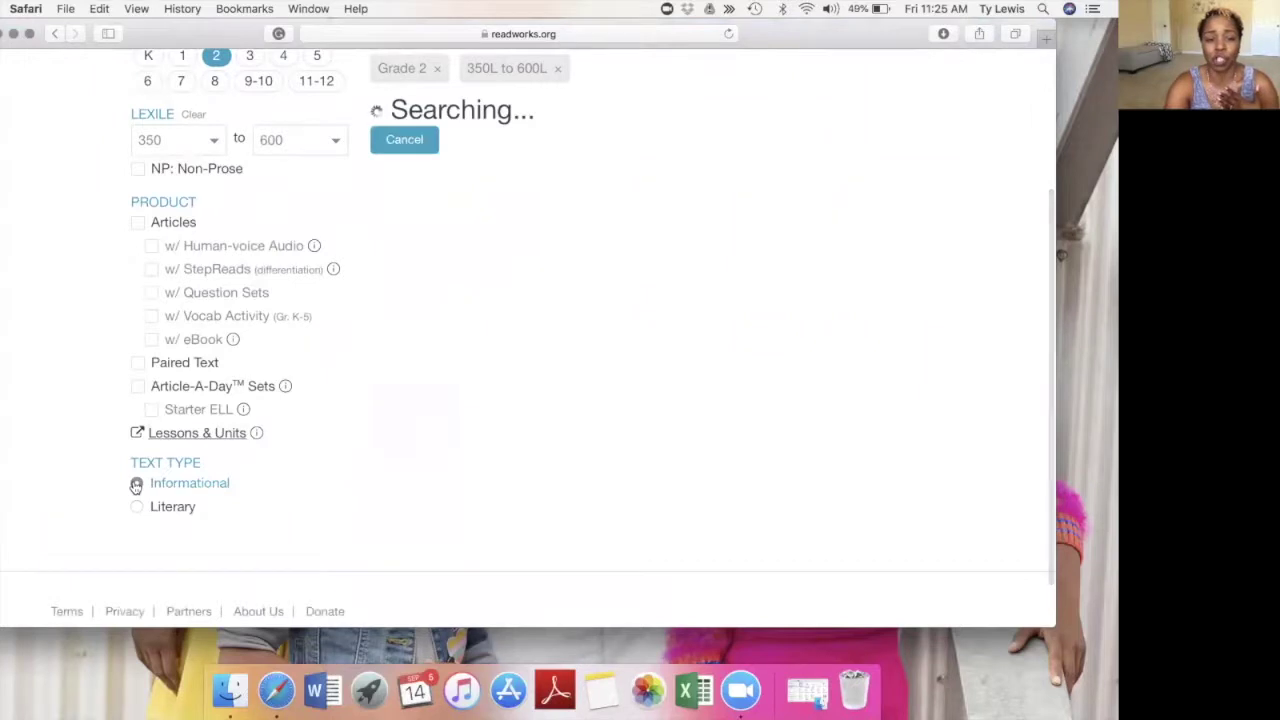
scroll(558, 156, "up", 1)
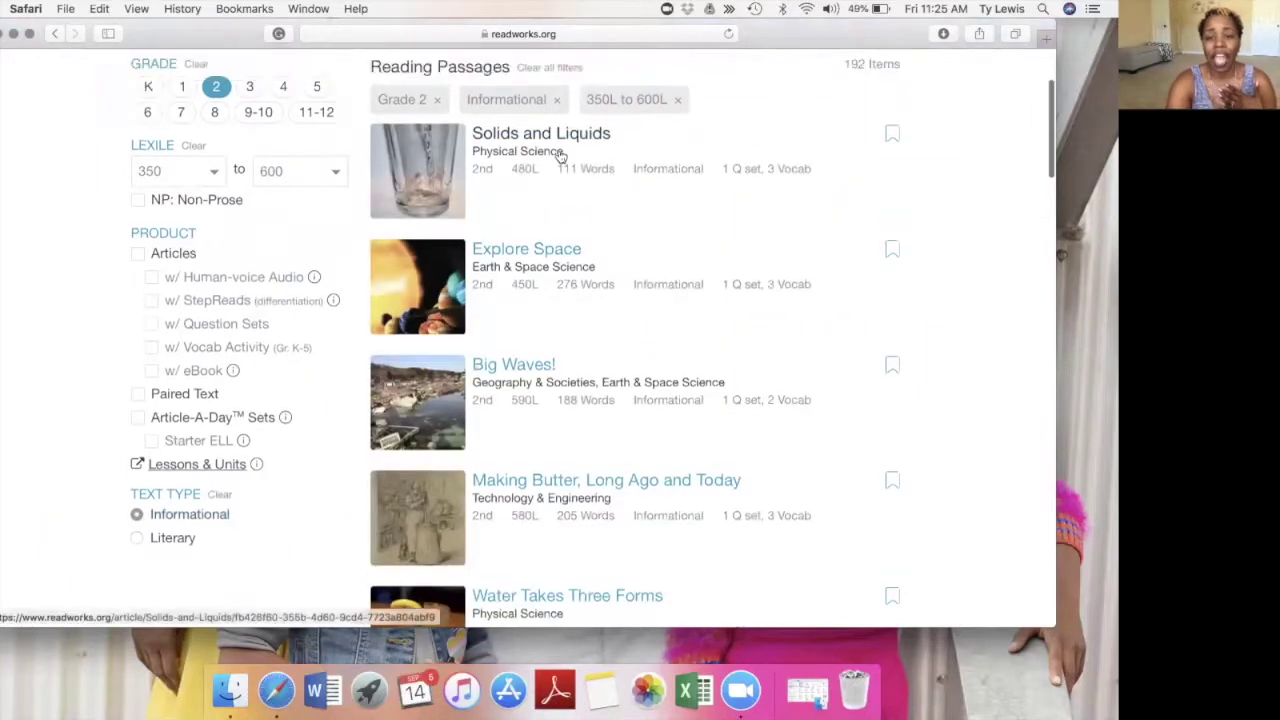
Open the Solids and Liquids passage and review its article text, details, vocabulary, standards and related texts.
scroll(561, 155, "up", 1)
left_click(541, 145)
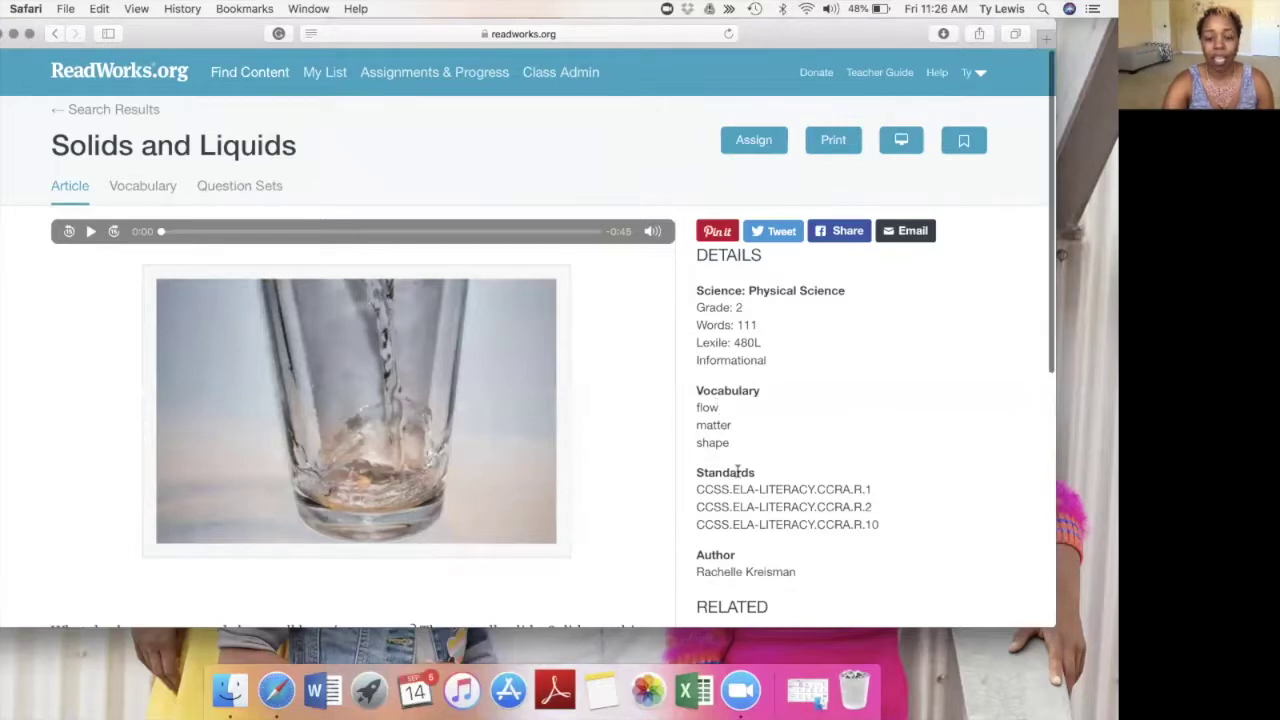
scroll(730, 462, "down", 2)
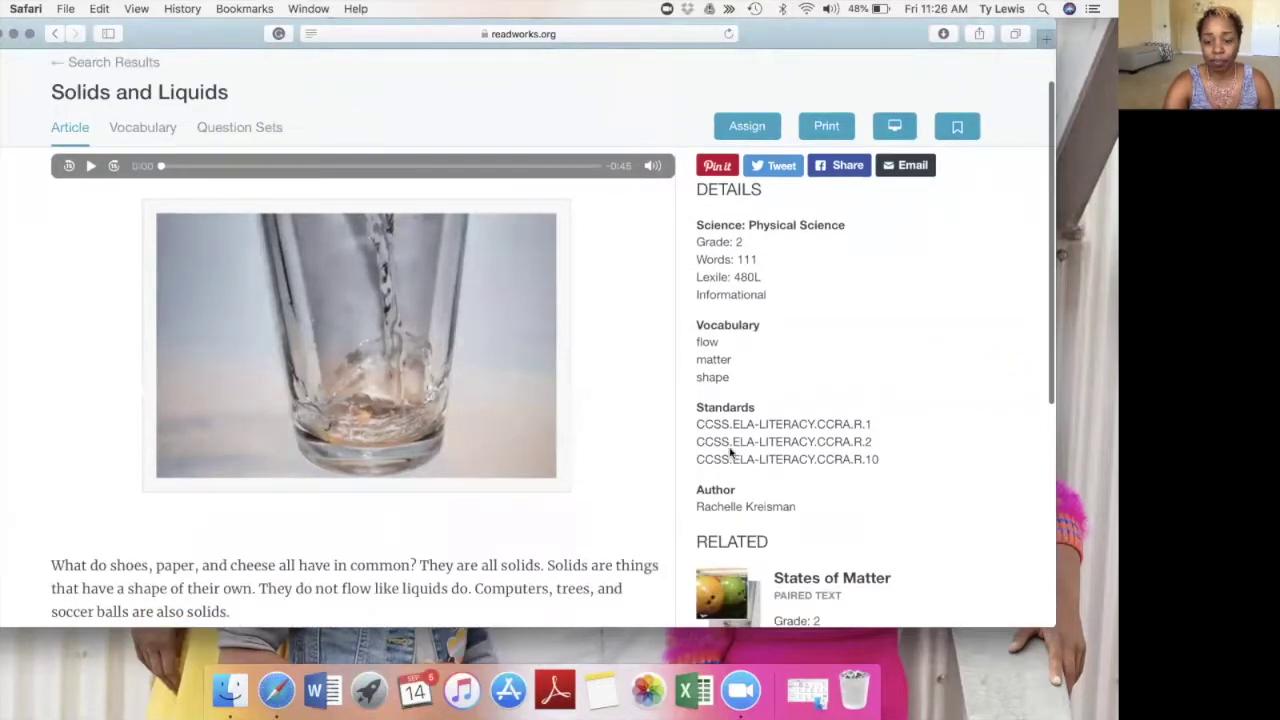
scroll(806, 437, "down", 5)
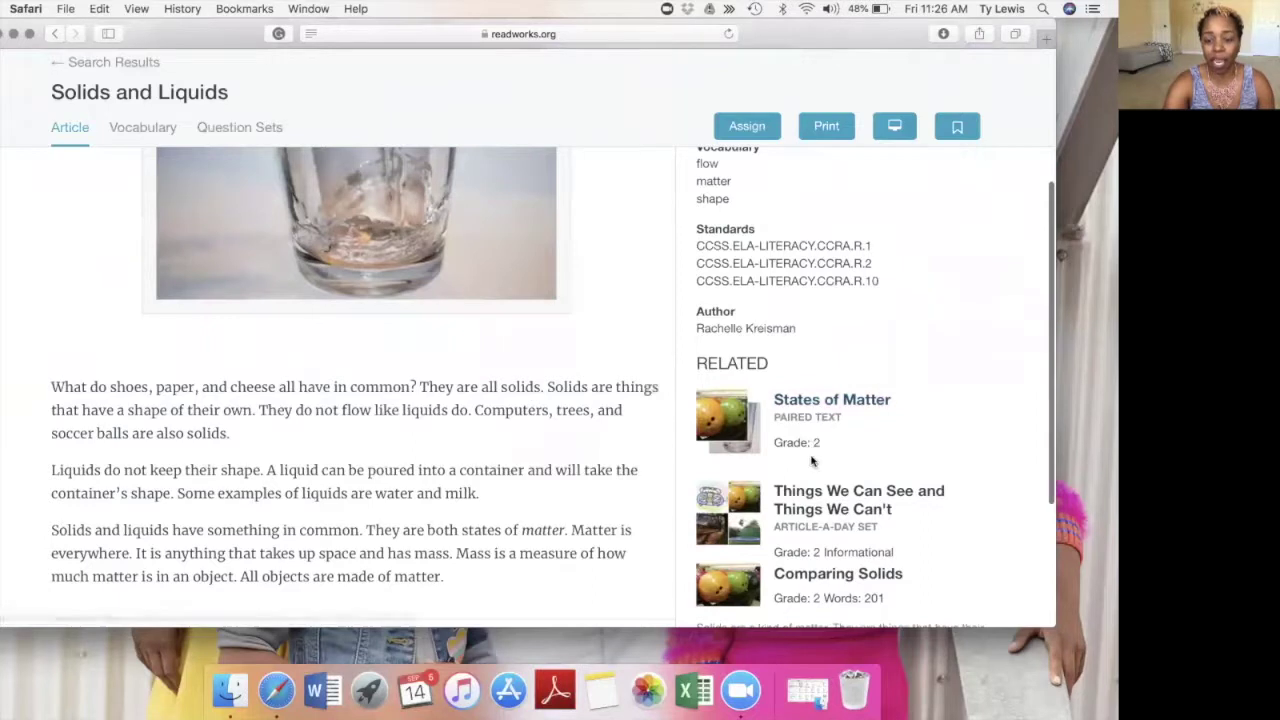
scroll(816, 413, "down", 2)
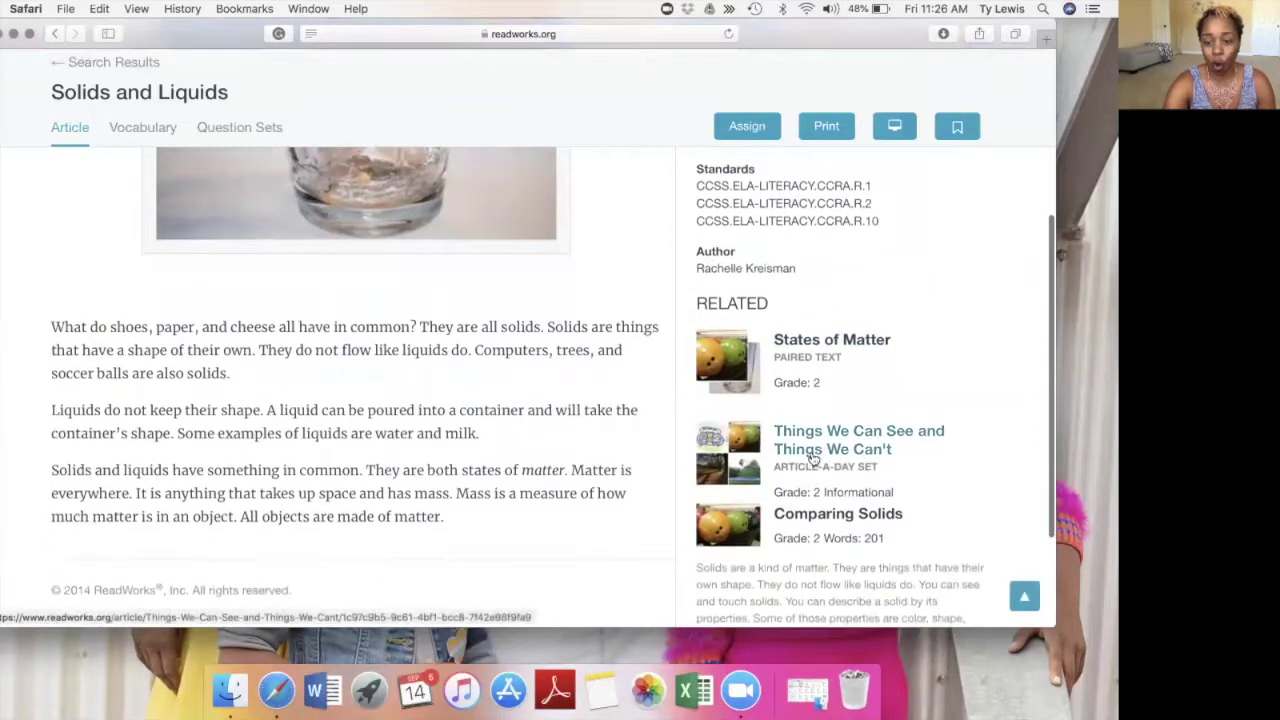
scroll(830, 520, "down", 2)
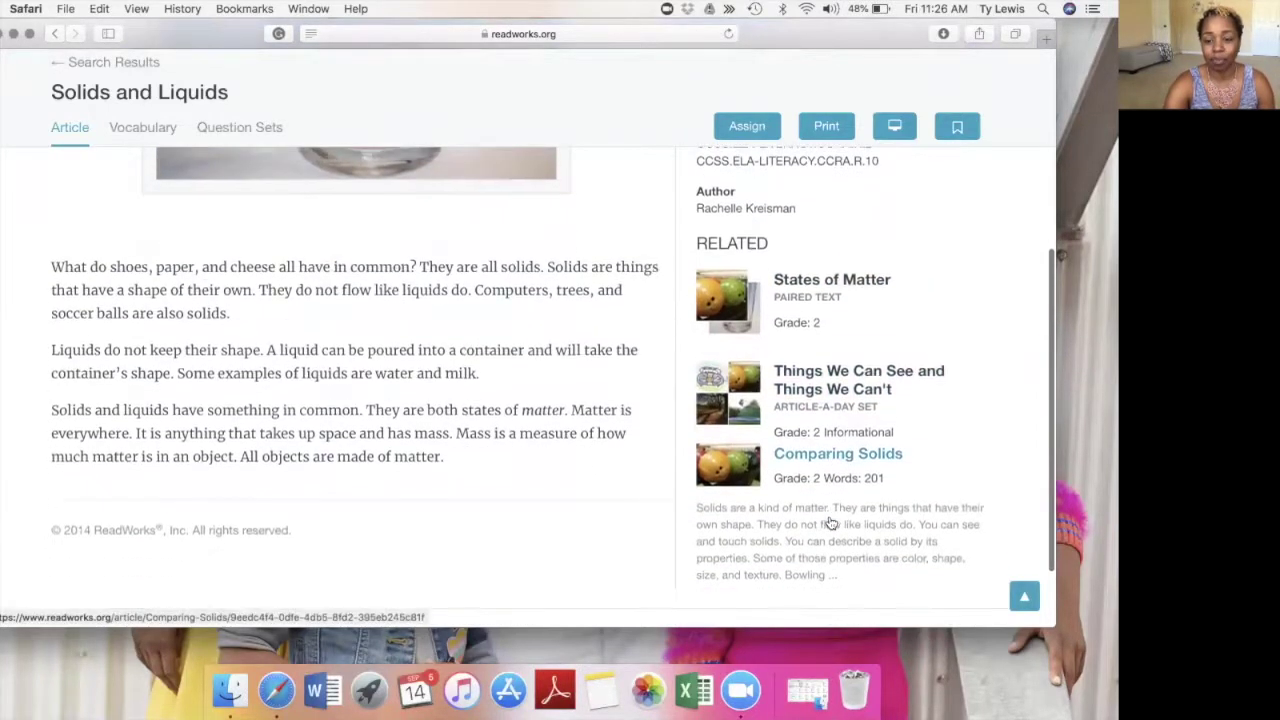
scroll(815, 450, "up", 2)
scroll(815, 425, "up", 1)
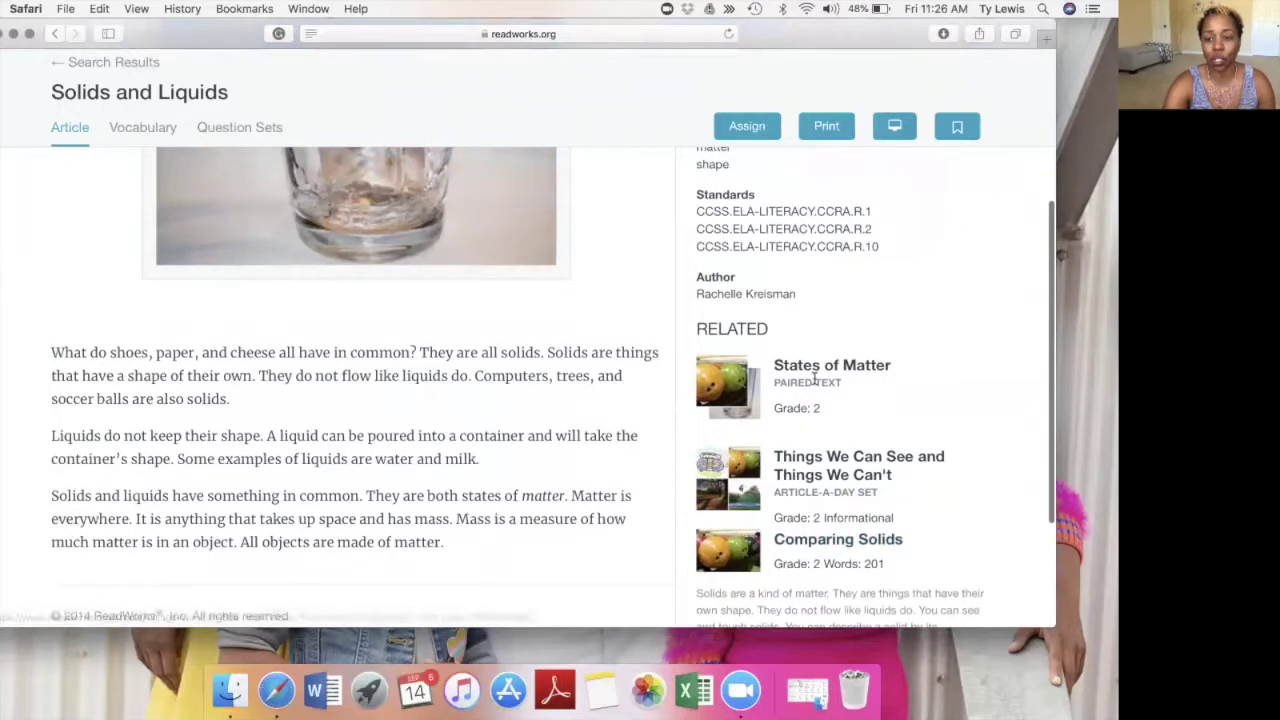
scroll(814, 378, "up", 1)
scroll(545, 390, "down", 3)
scroll(545, 389, "up", 6)
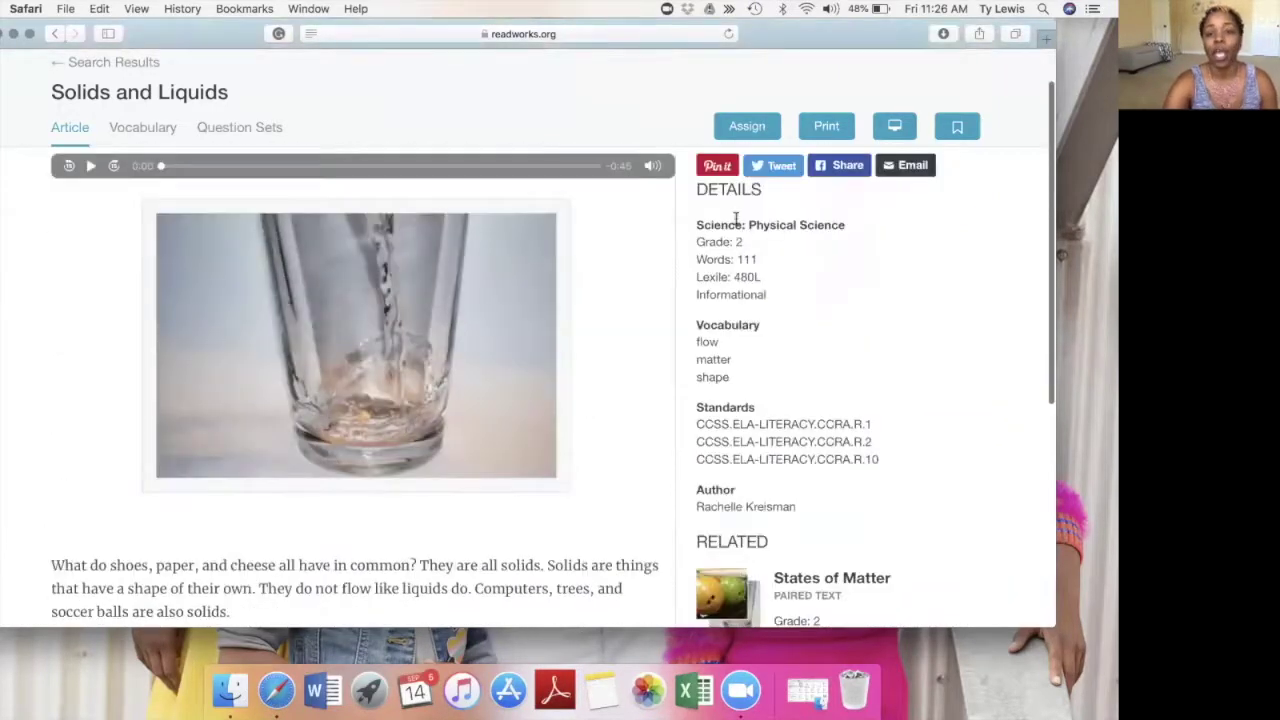
Look over the assignment and print options for the Solids and Liquids passage without submitting either.
left_click(745, 124)
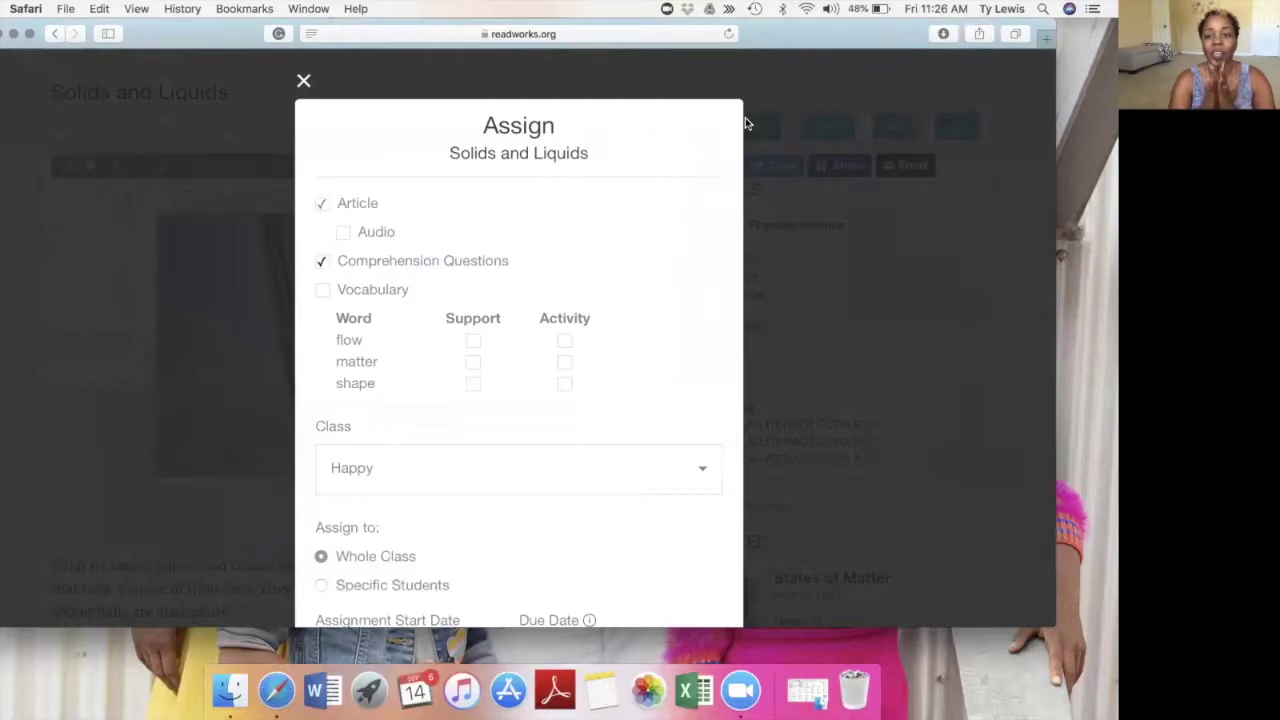
left_click(304, 81)
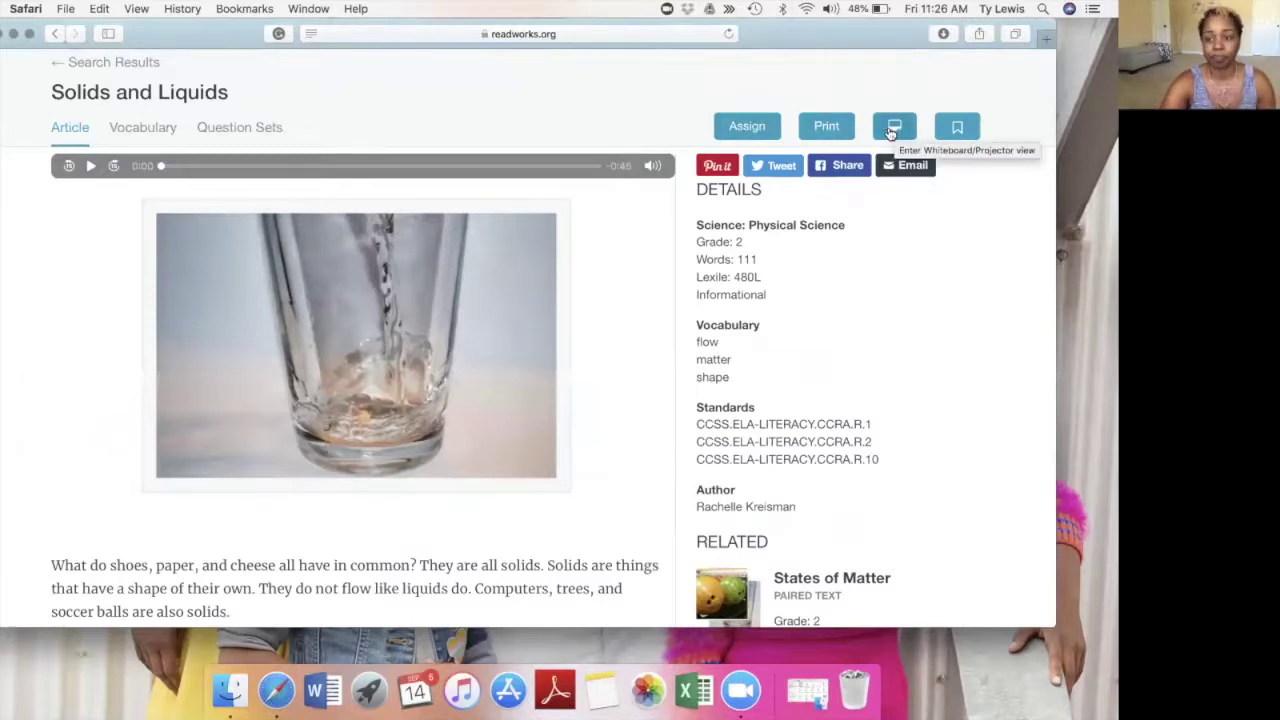
left_click(828, 133)
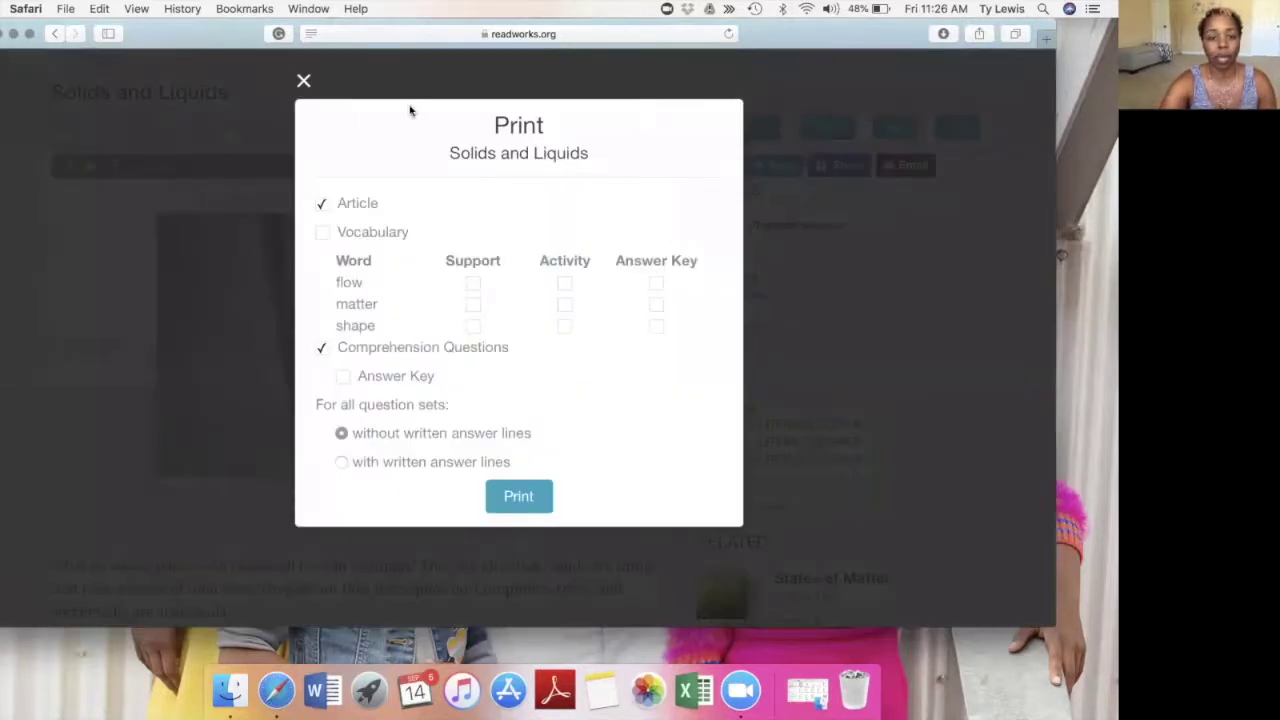
left_click(303, 80)
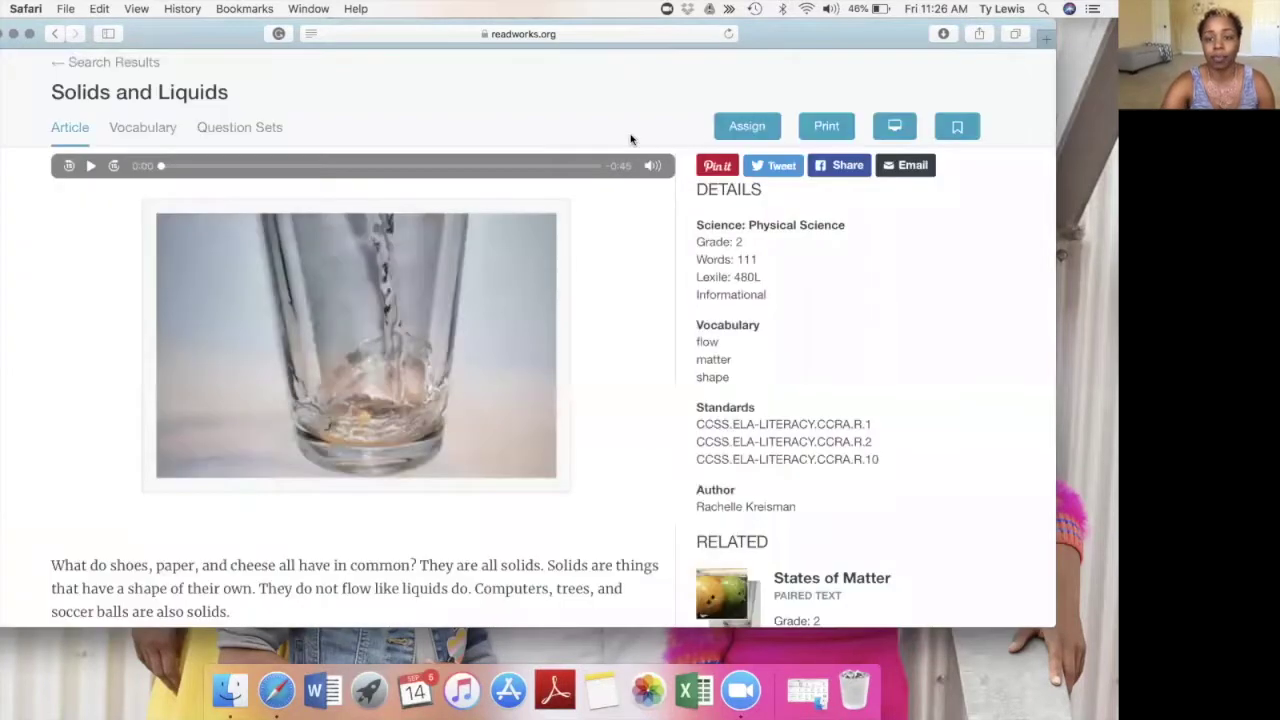
Assign Solids and Liquids to the whole Happy class with audio, comprehension questions and vocabulary support for all three words, due 9/27/2018.
left_click(722, 129)
scroll(540, 232, "down", 2)
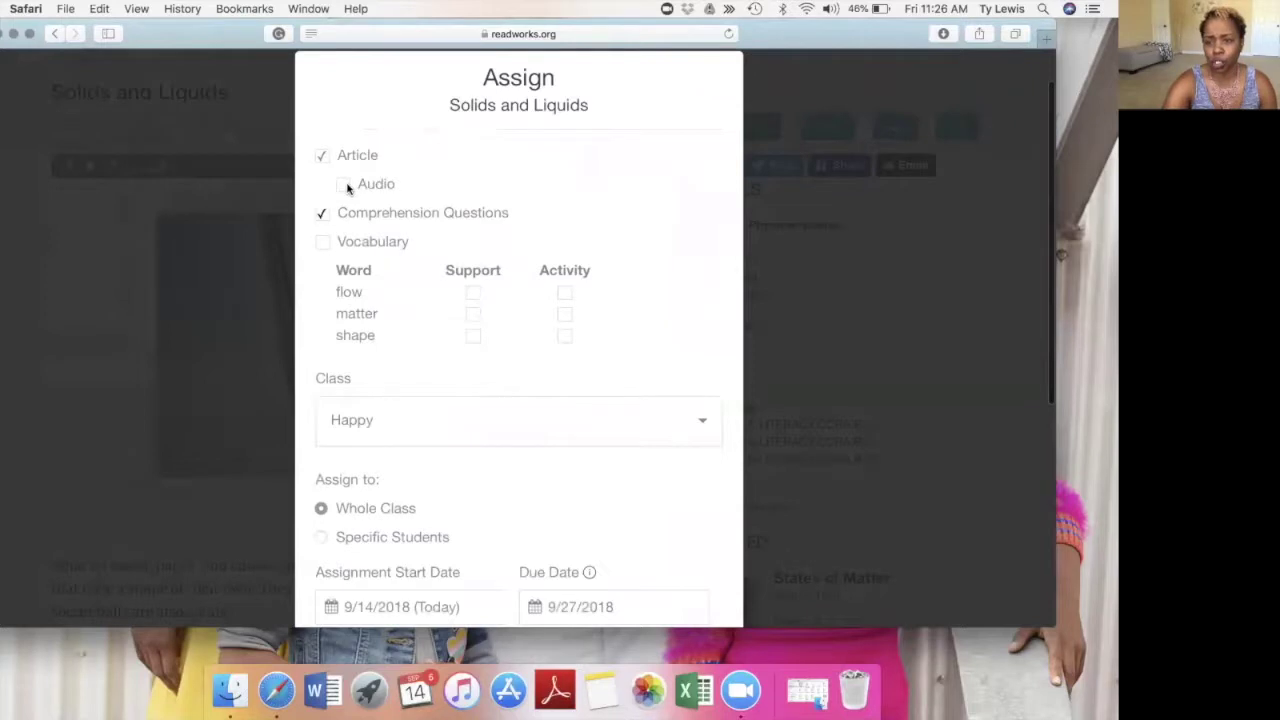
left_click(344, 186)
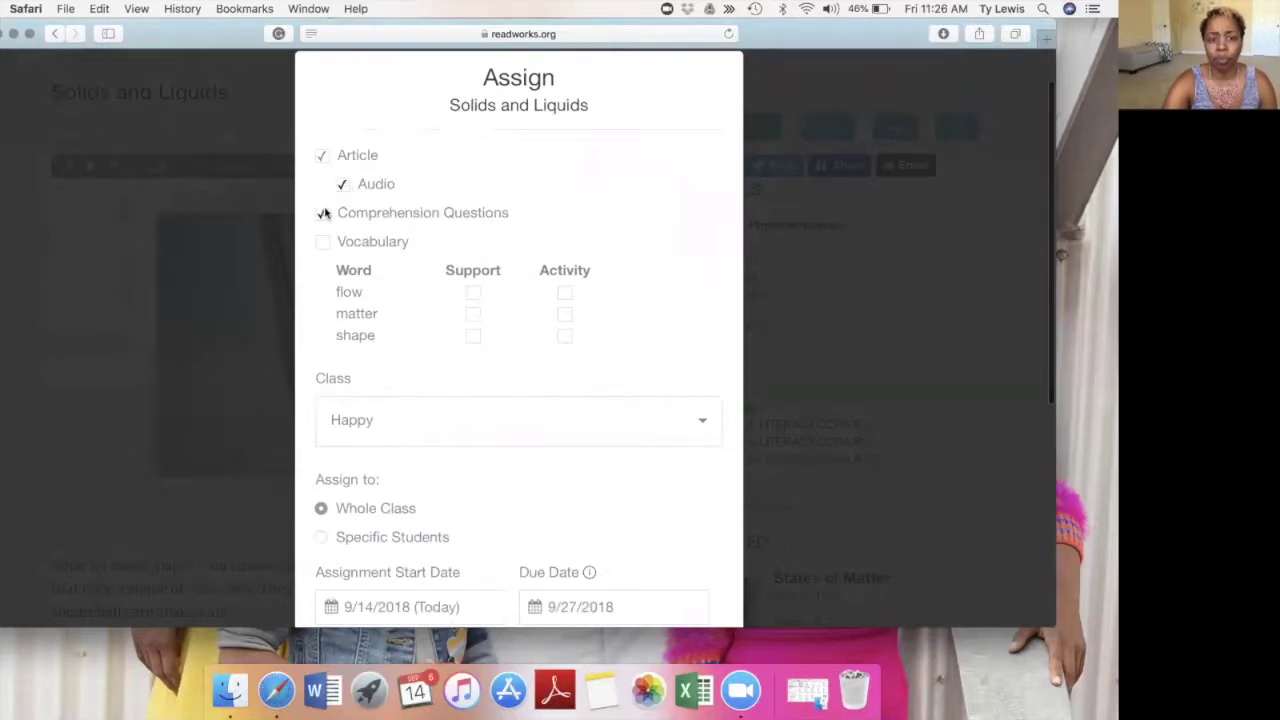
left_click(324, 213)
left_click(323, 242)
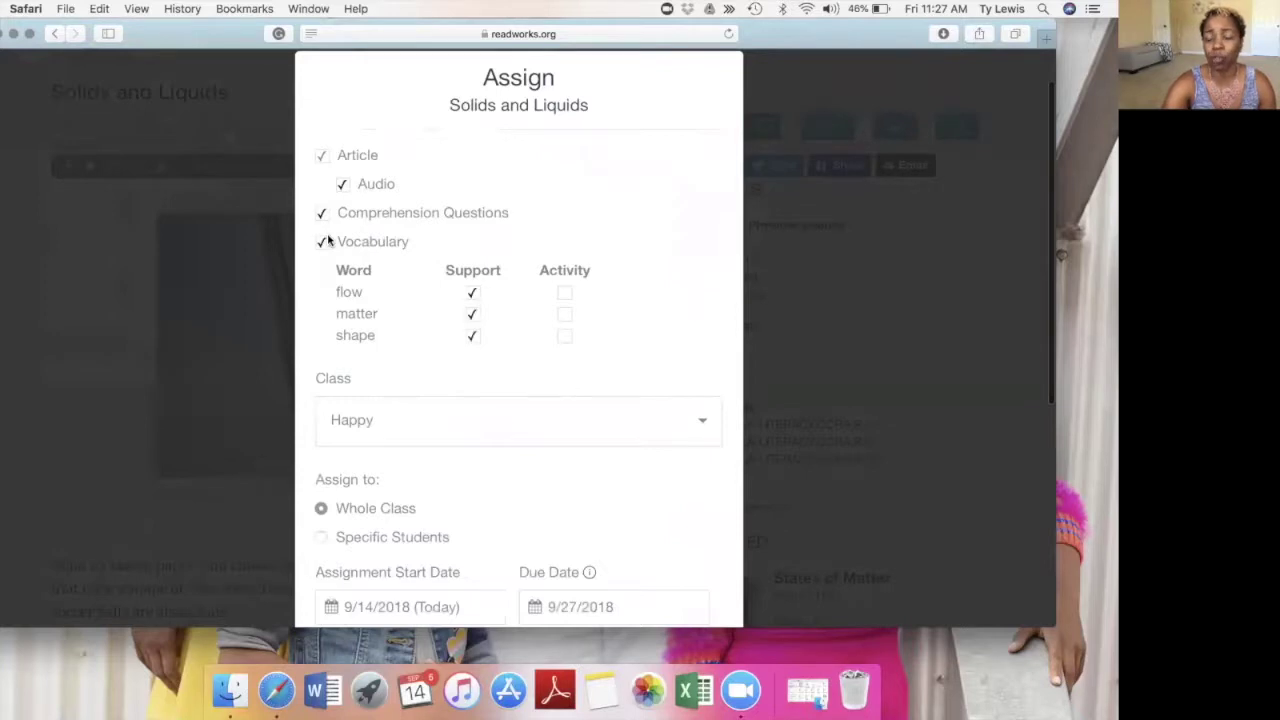
scroll(329, 243, "down", 2)
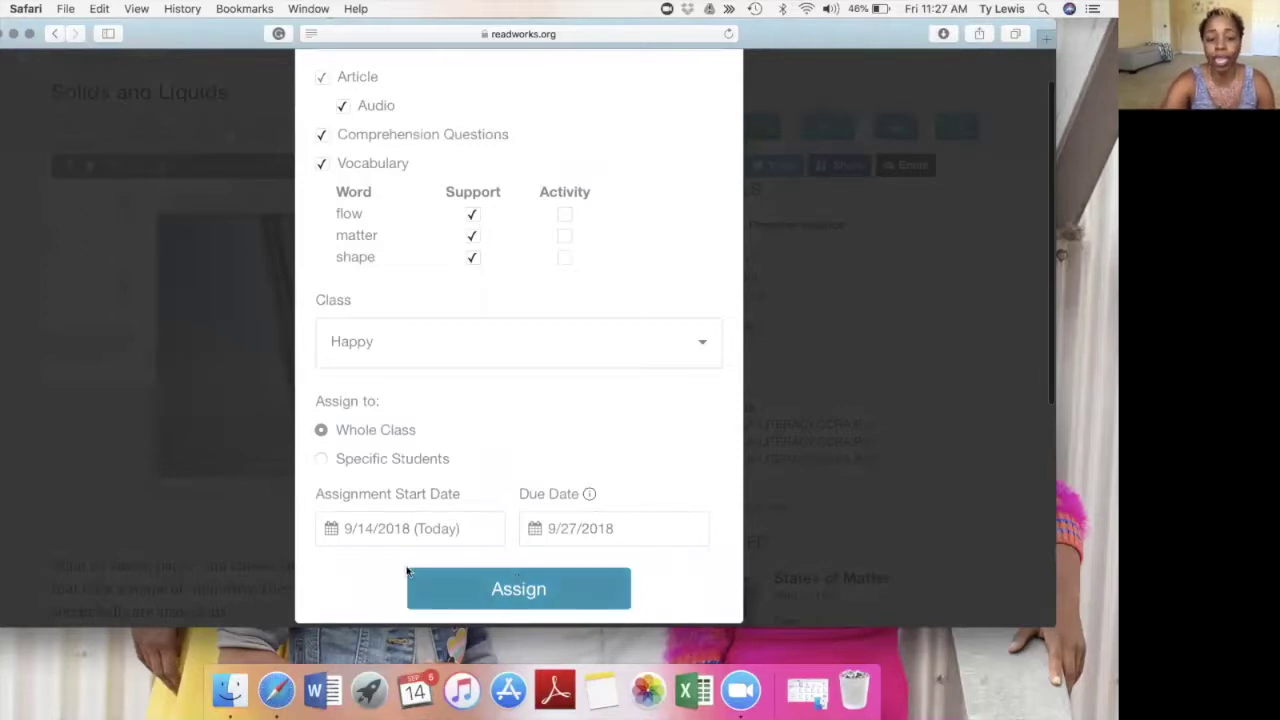
left_click(519, 590)
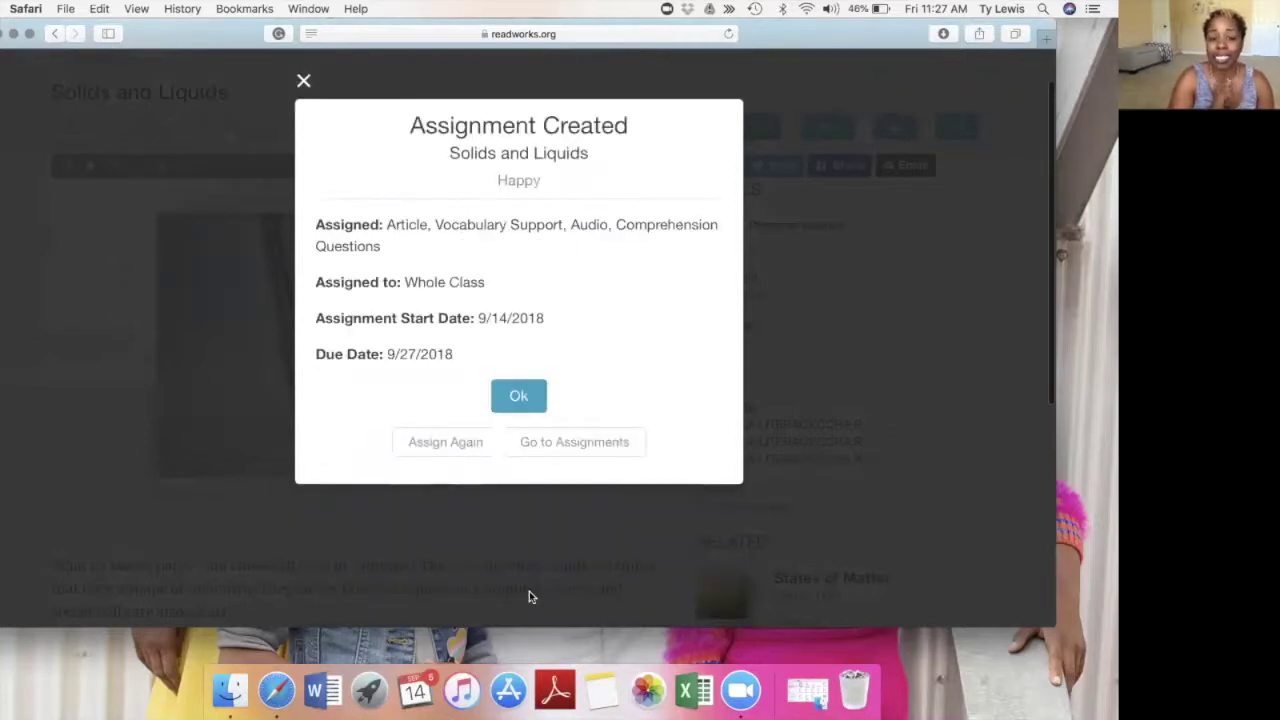
left_click(515, 402)
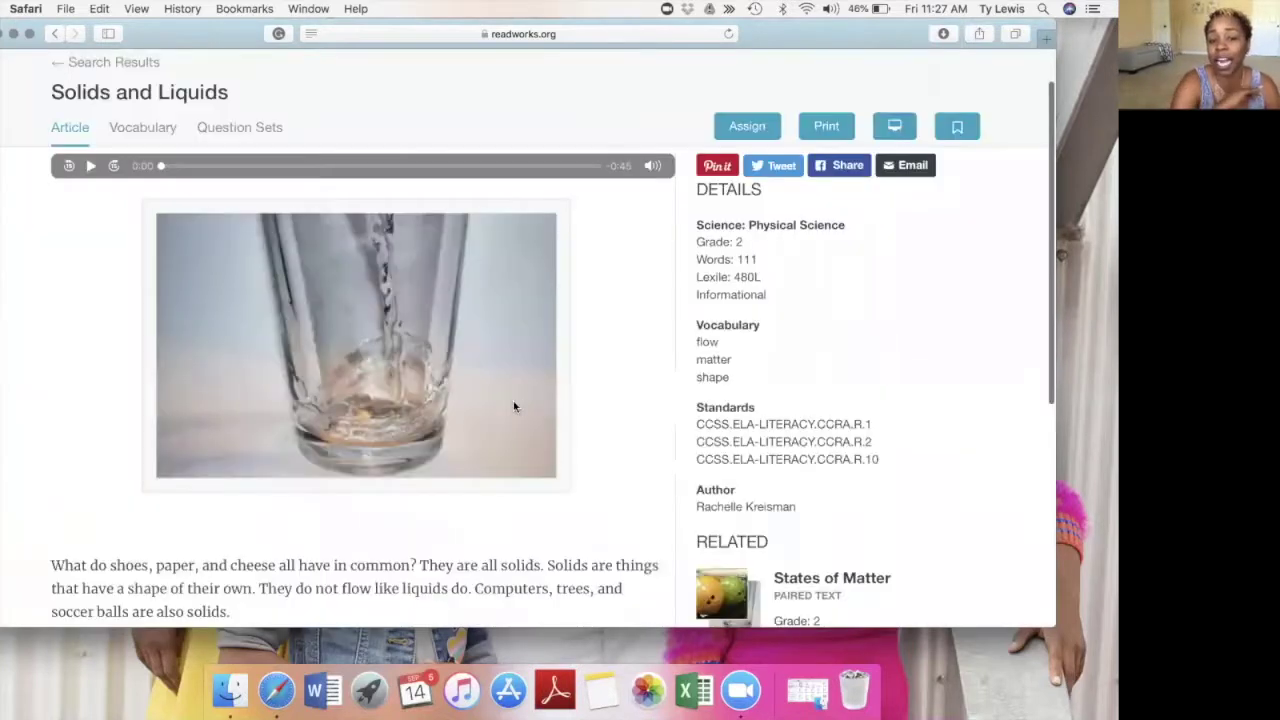
Create a new grade 1 class named My Class in the class administration area.
scroll(514, 406, "up", 3)
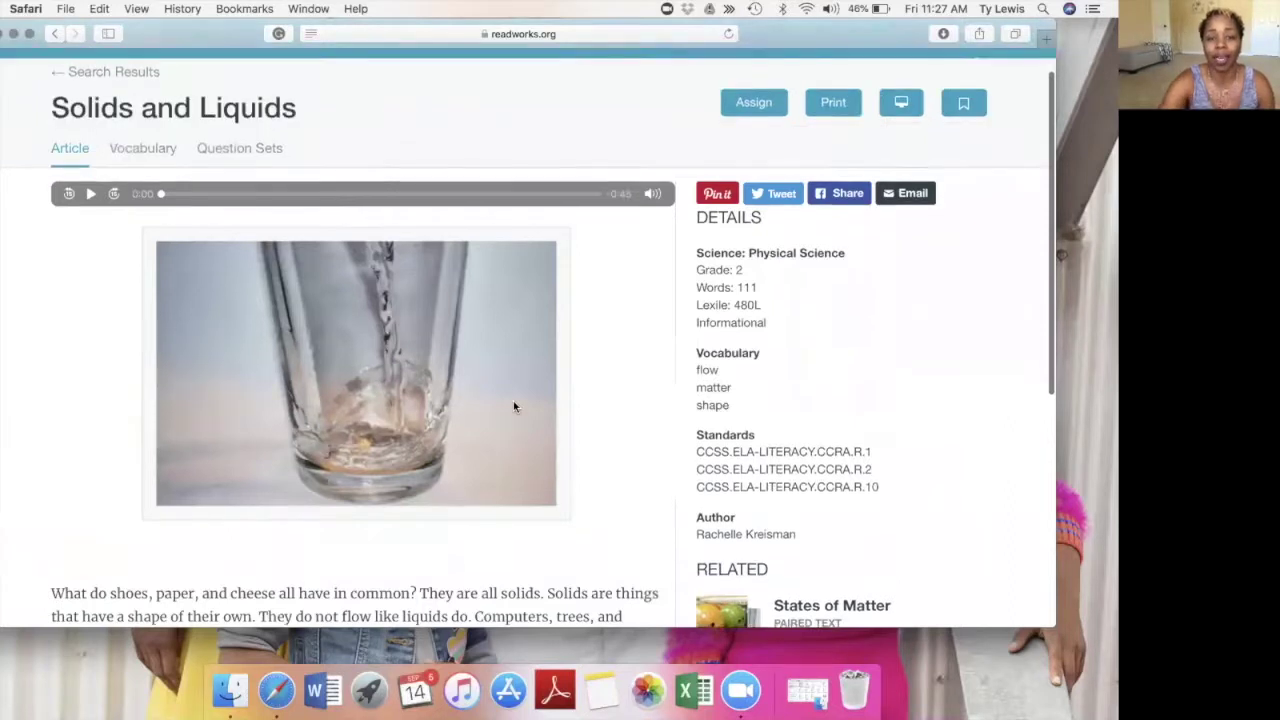
left_click(549, 75)
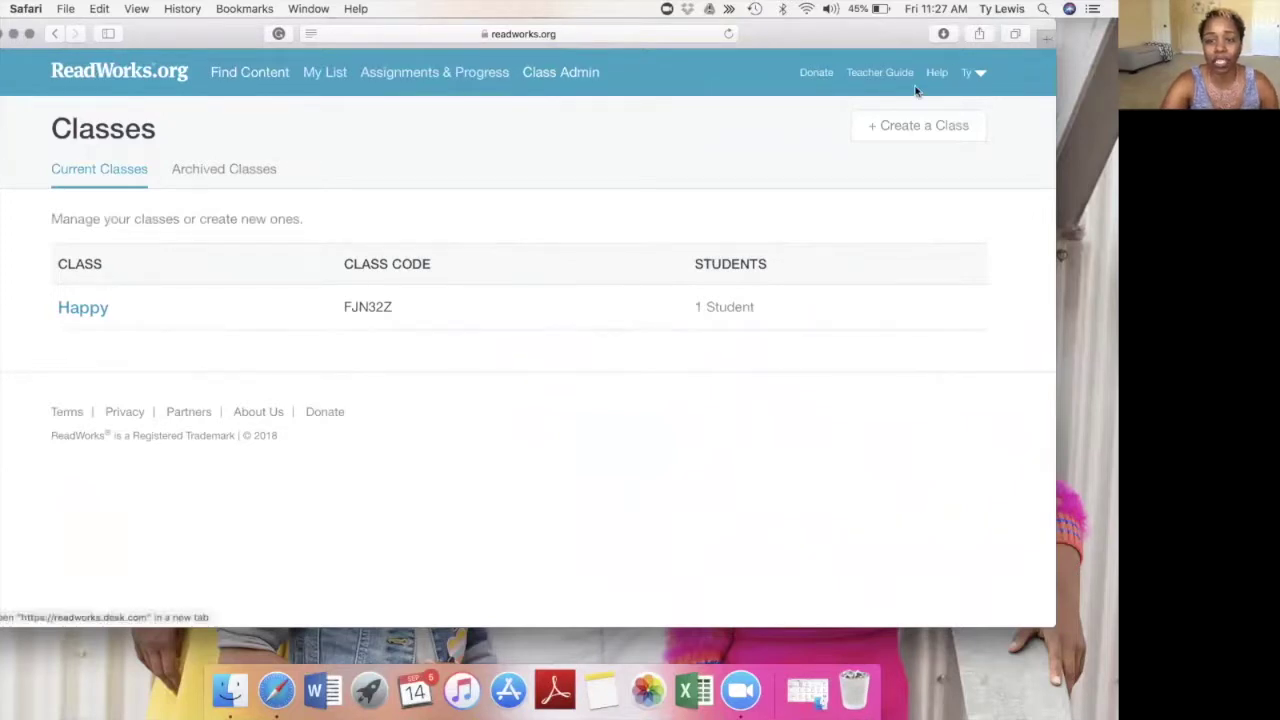
left_click_drag(806, 35, 790, 36)
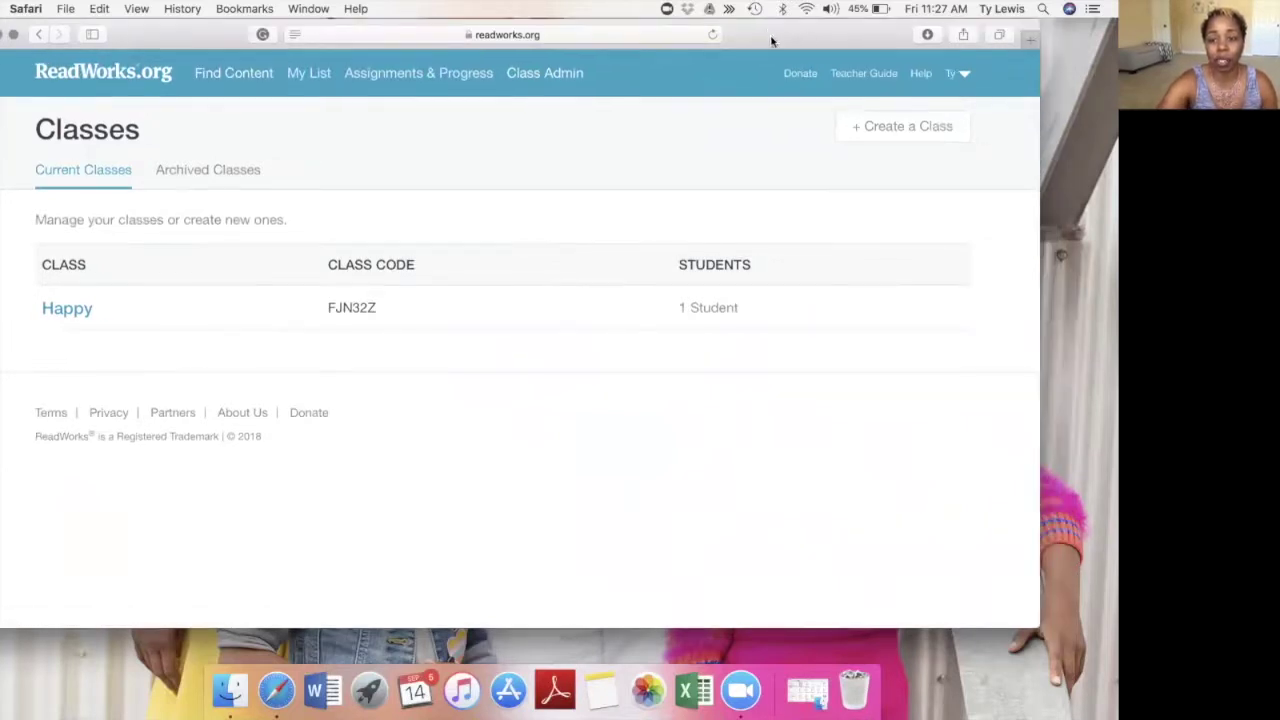
left_click(848, 128)
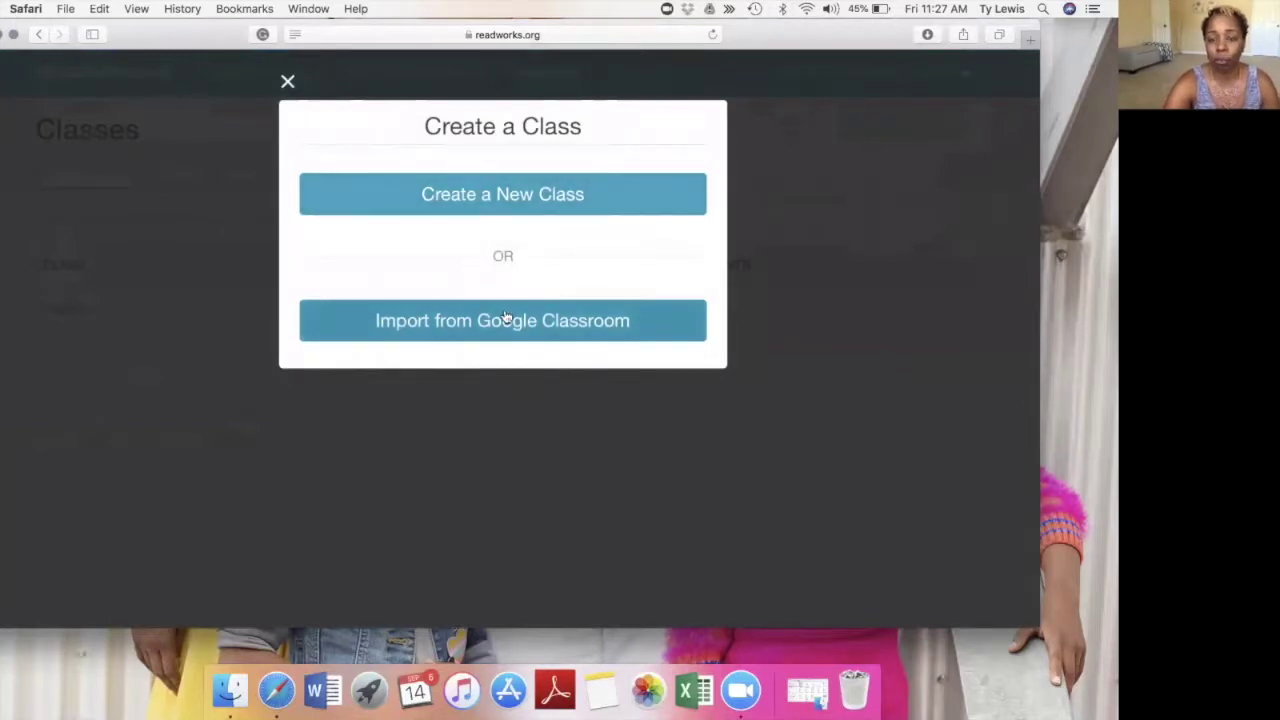
left_click(552, 200)
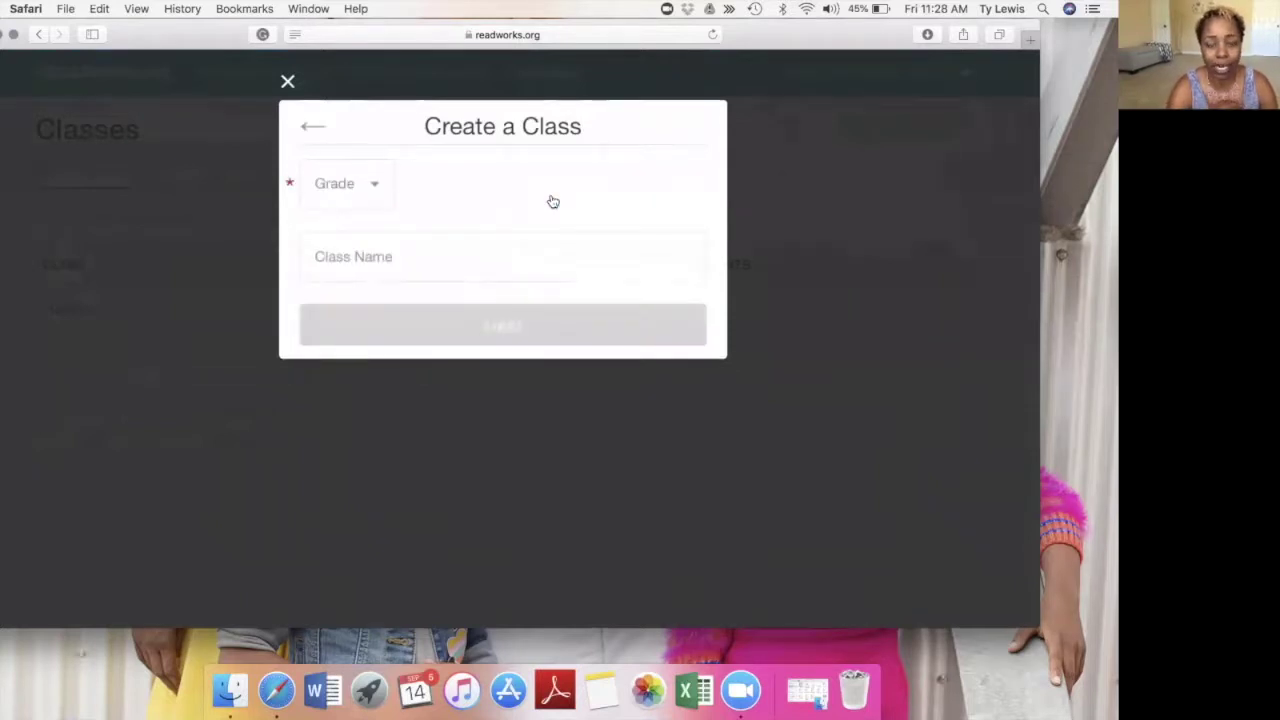
left_click(388, 193)
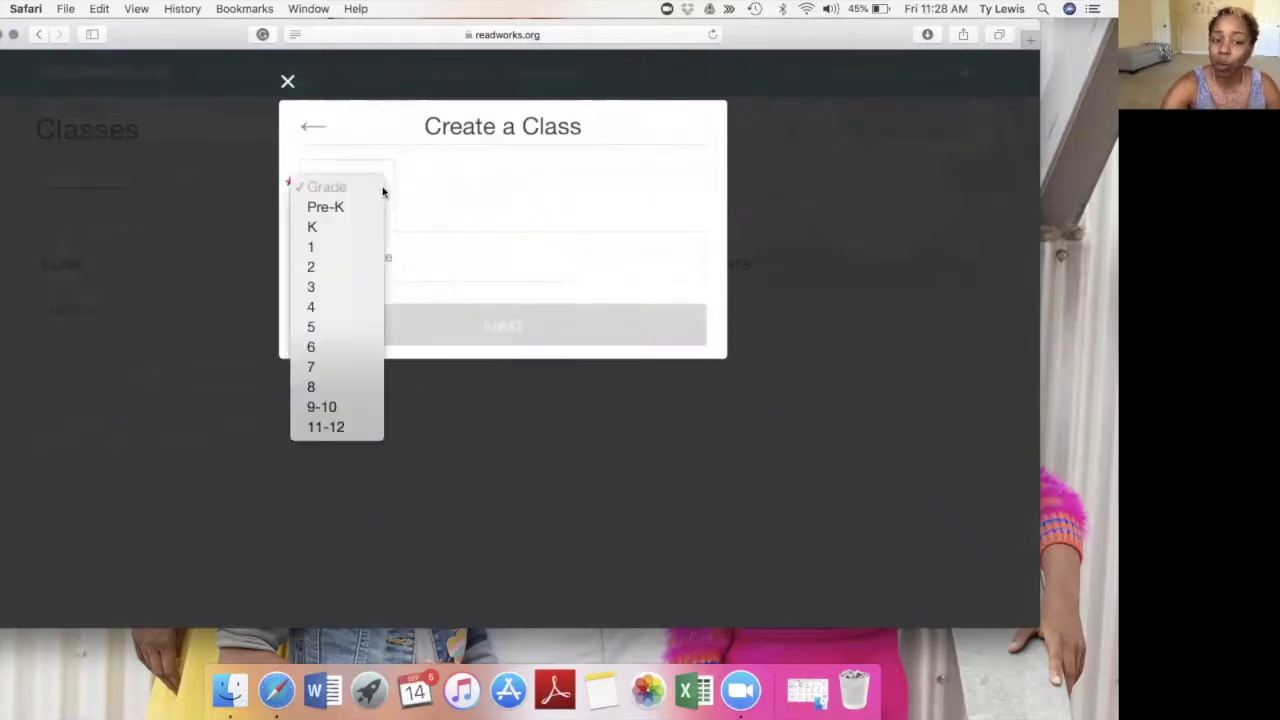
left_click(369, 245)
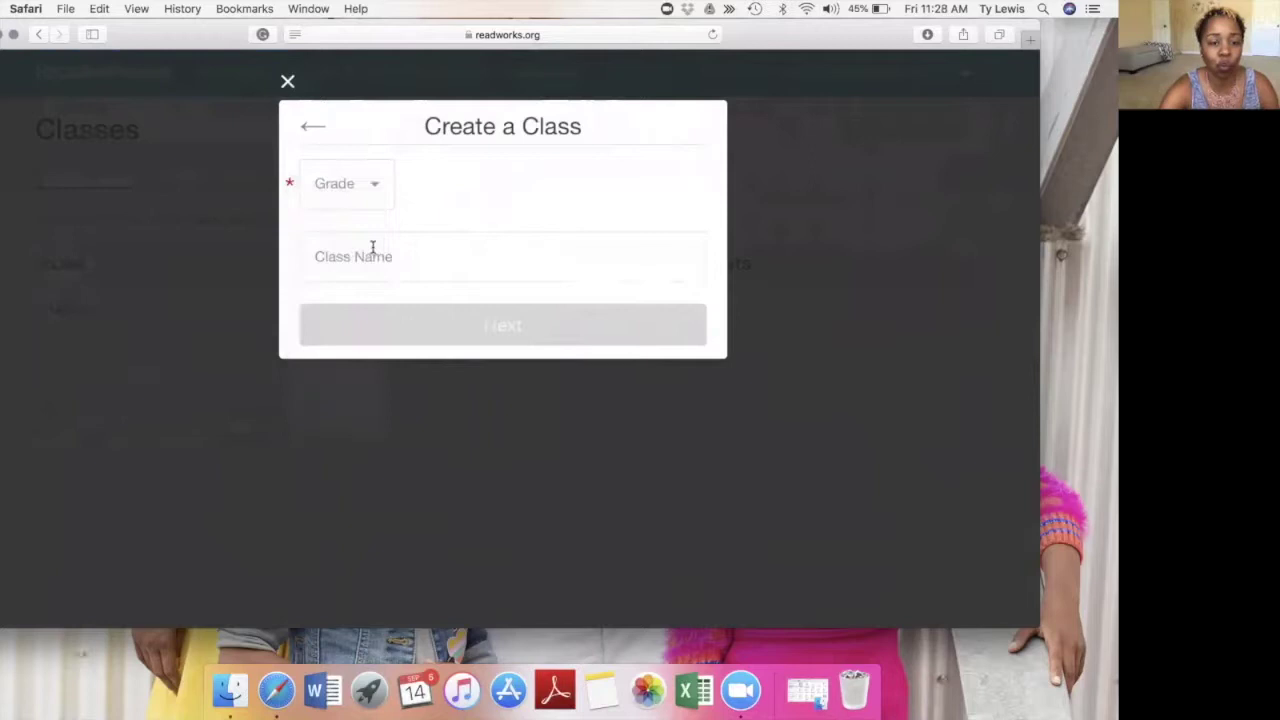
left_click(379, 252)
type("My Class")
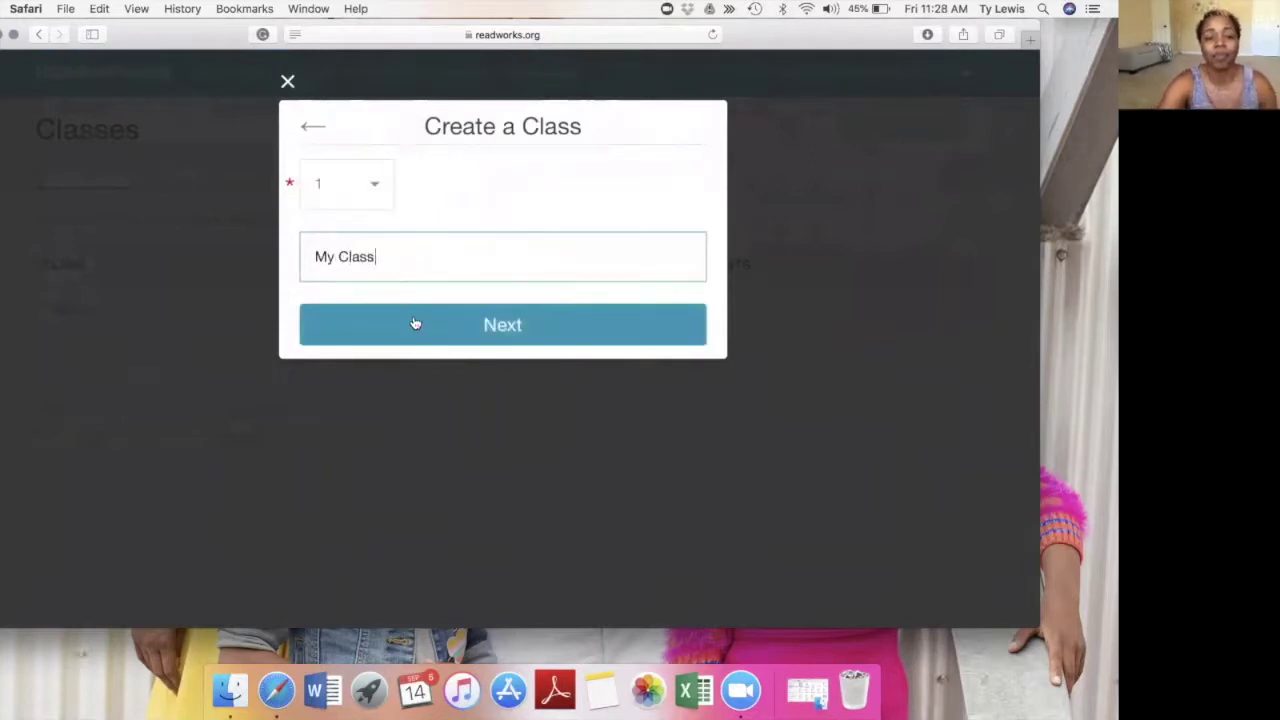
left_click(414, 323)
Add one student to the new class with the roster invitation option, entering the student's name.
scroll(414, 321, "down", 3)
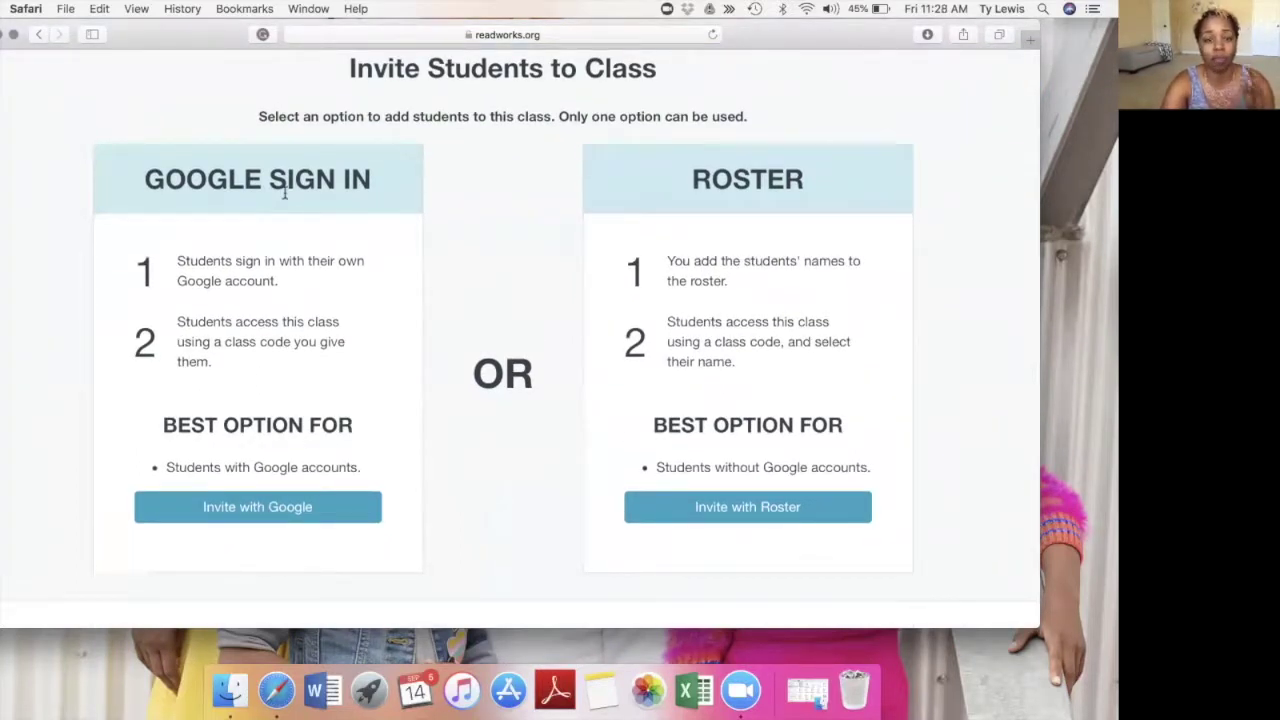
left_click(727, 507)
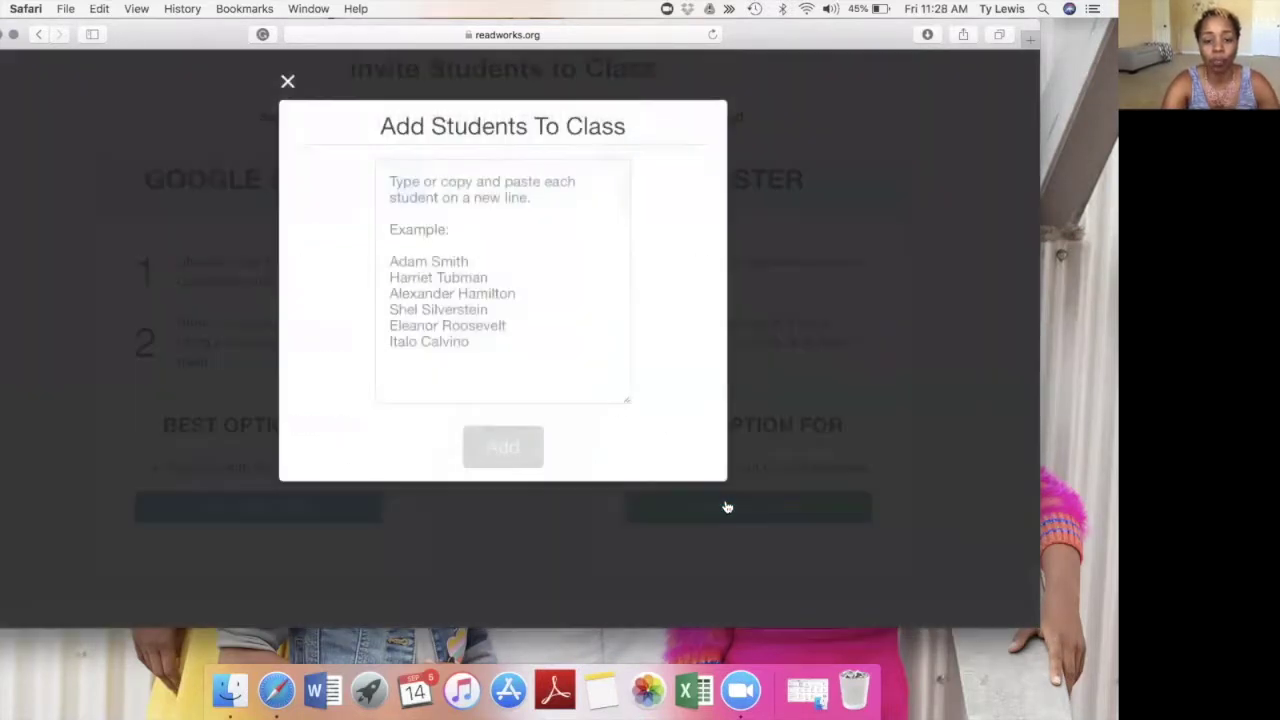
left_click(430, 177)
type("CEO Ty")
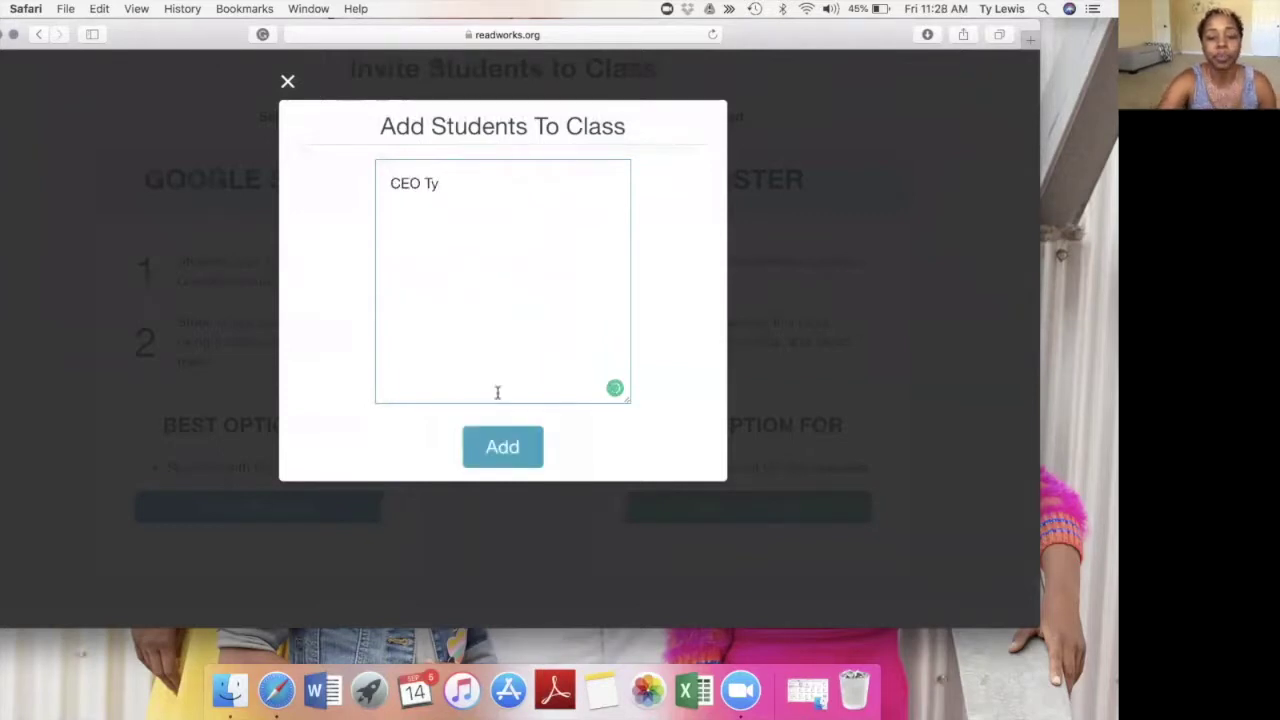
left_click(502, 446)
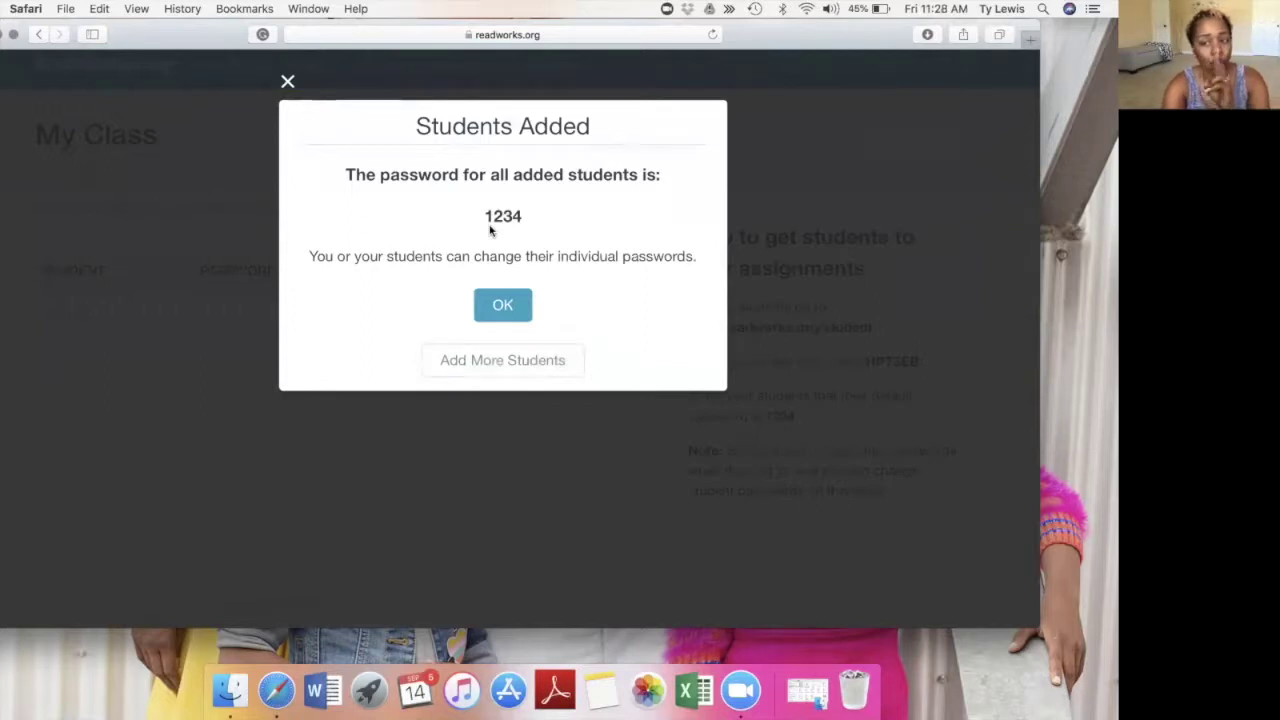
left_click(503, 305)
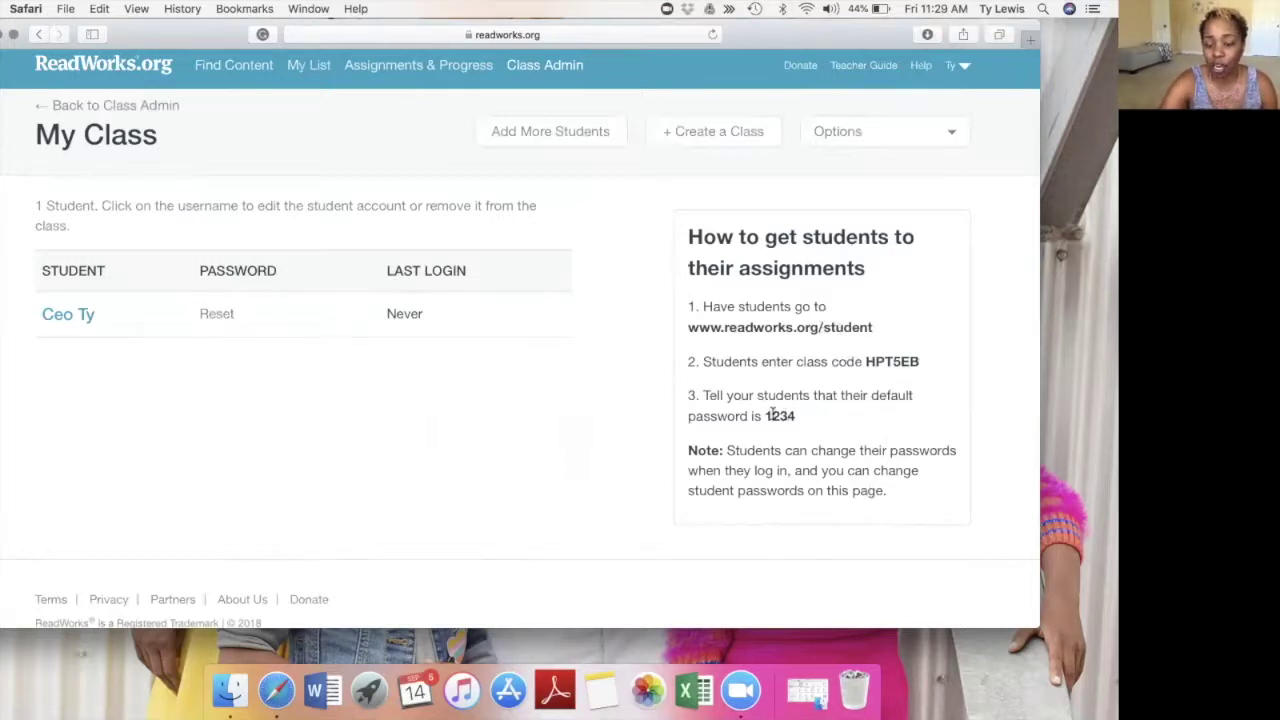
Copy the class code from the student access instructions for My Class.
left_click_drag(922, 365, 866, 362)
left_click(878, 366)
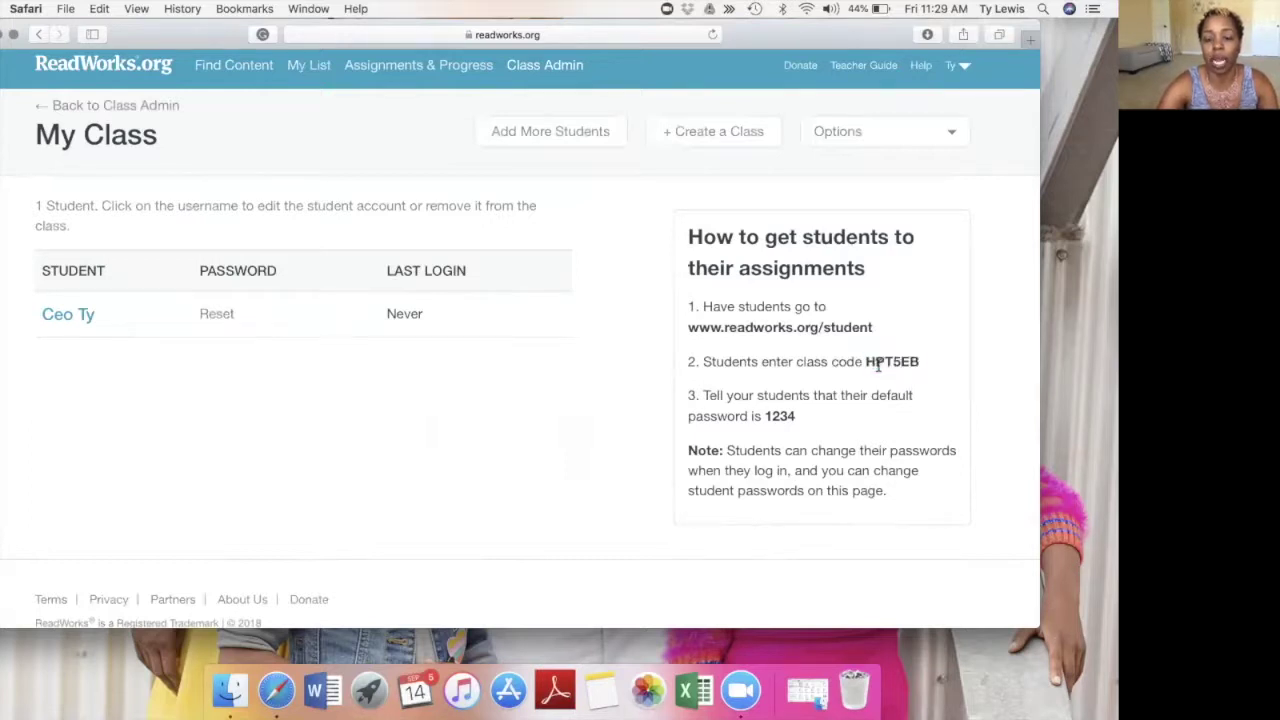
left_click_drag(920, 362, 866, 362)
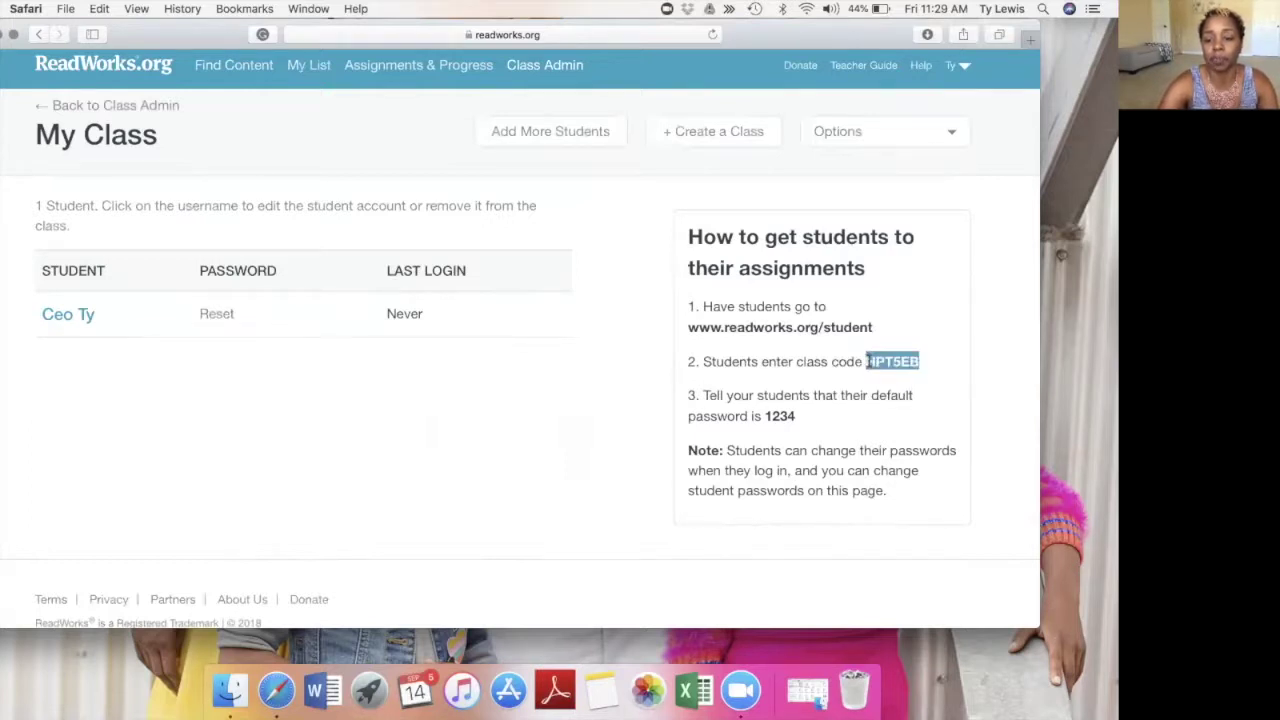
right_click(882, 373)
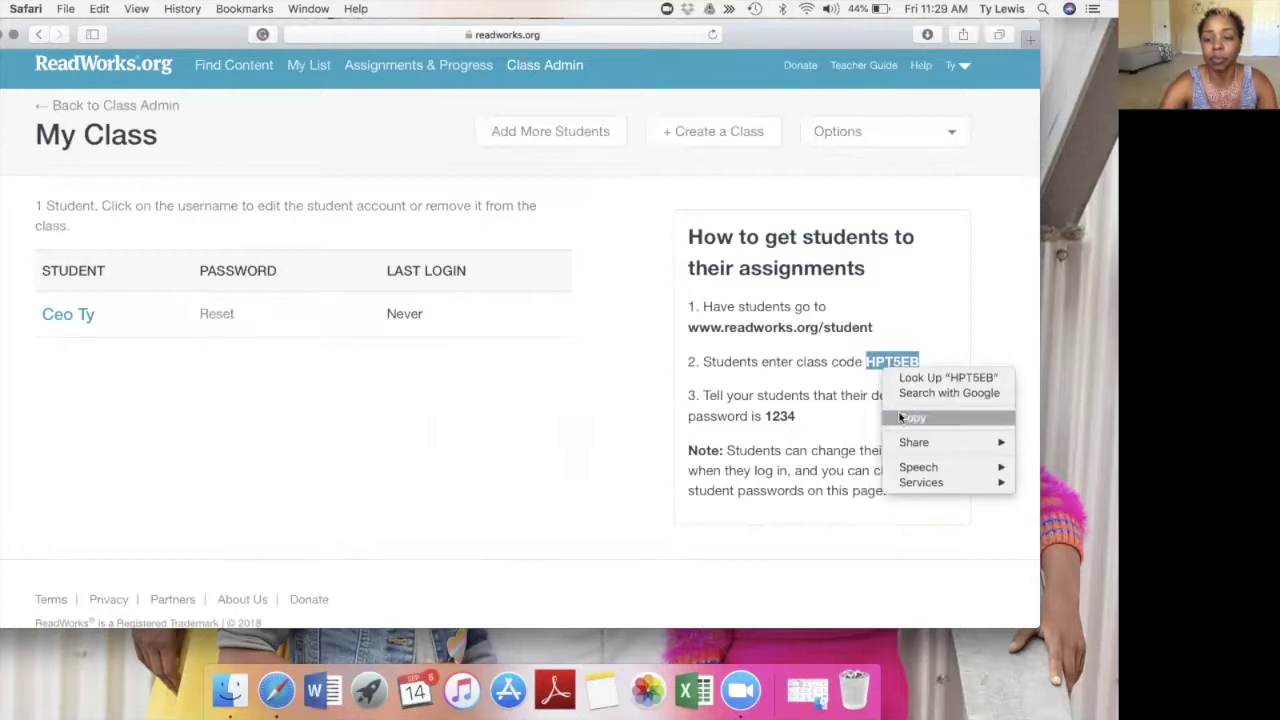
left_click(902, 418)
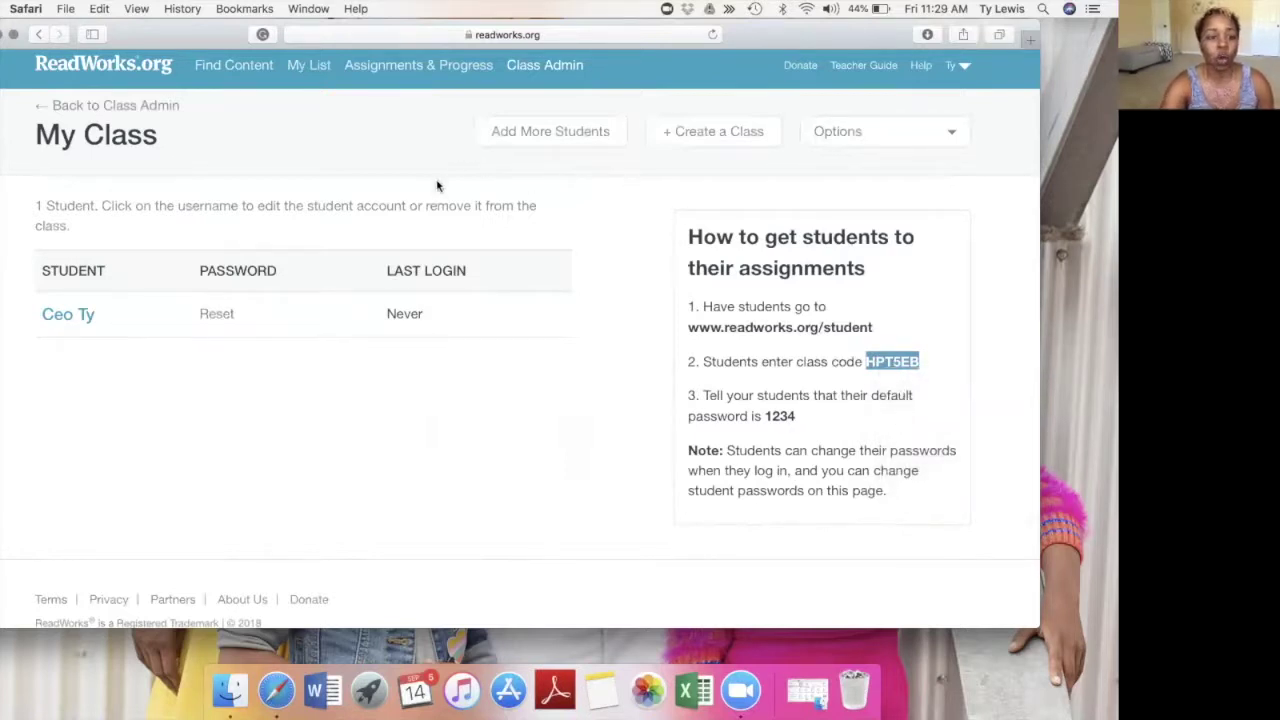
Assign the Playgrounds for Everyone article with comprehension questions to the whole My Class, starting 9/14/2018 and due 9/27/2018.
left_click(255, 75)
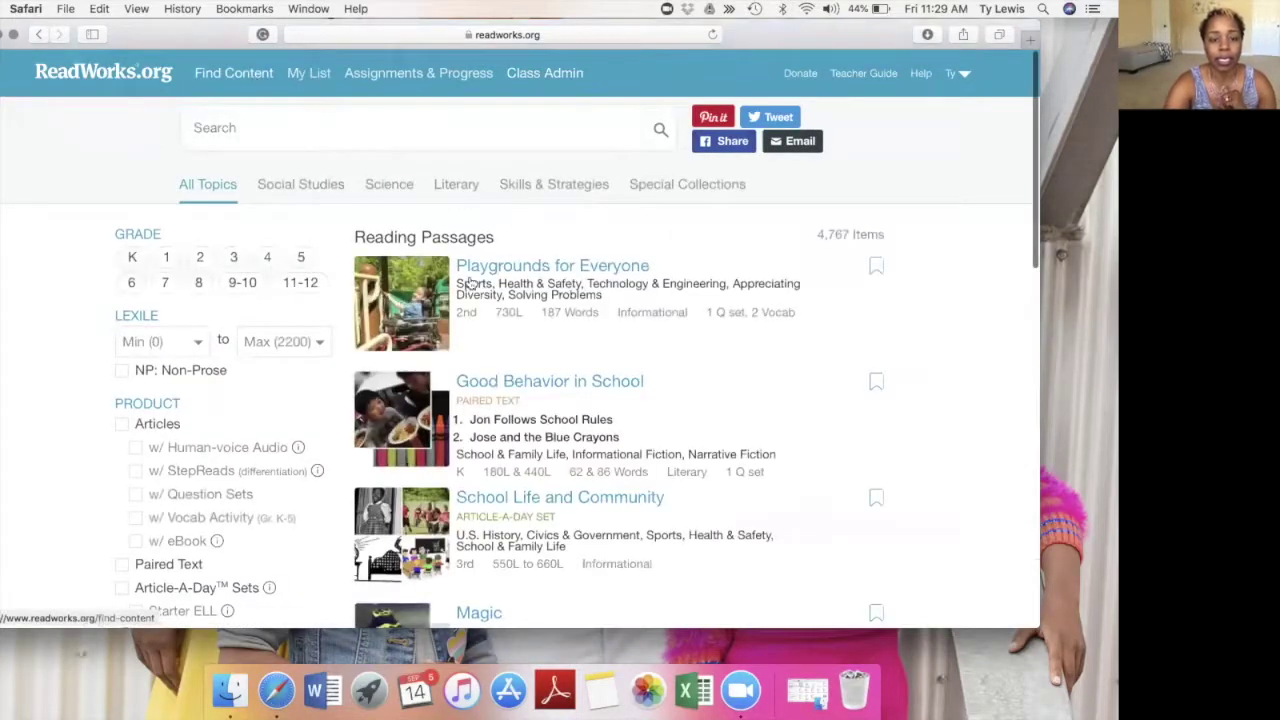
left_click(549, 268)
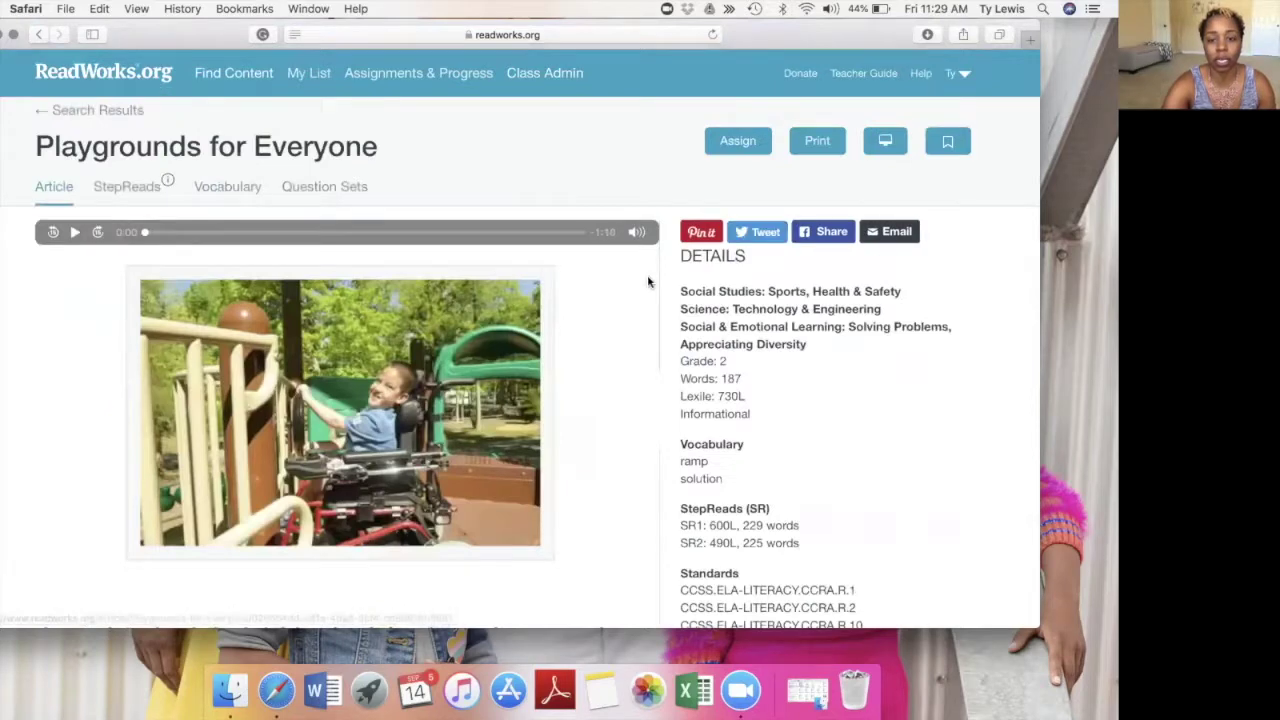
left_click(728, 143)
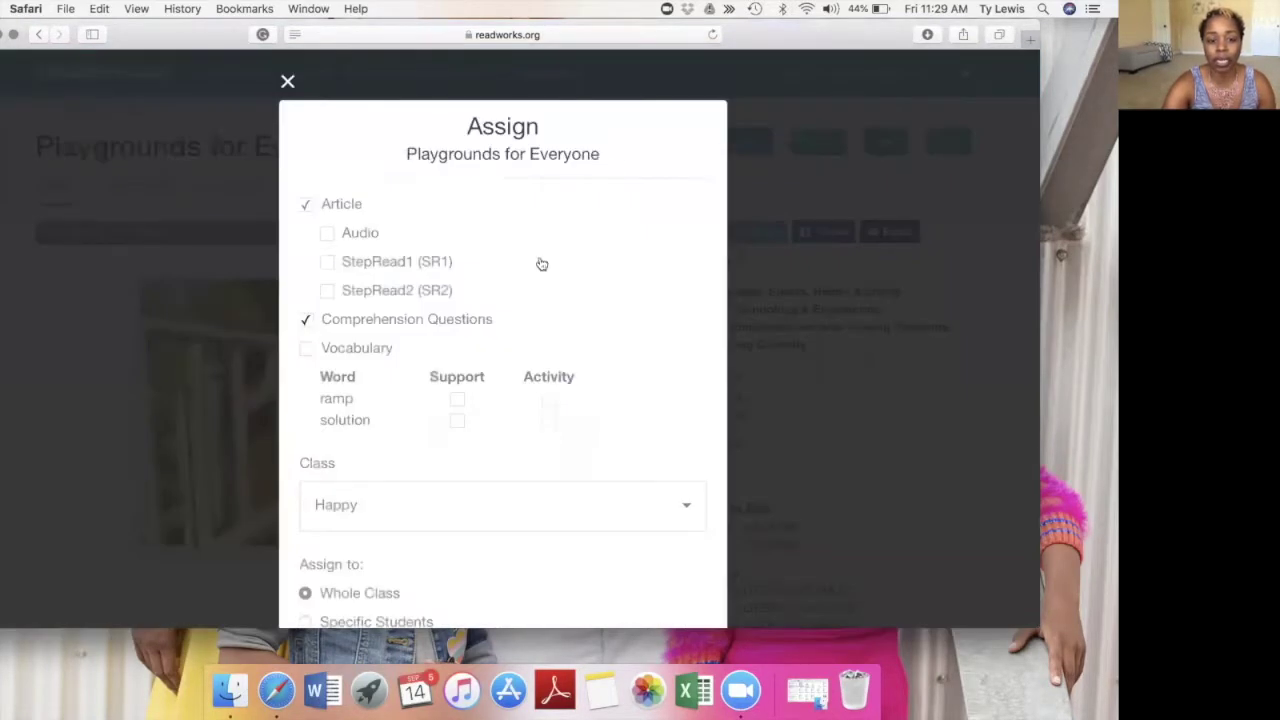
scroll(537, 263, "down", 3)
left_click(523, 371)
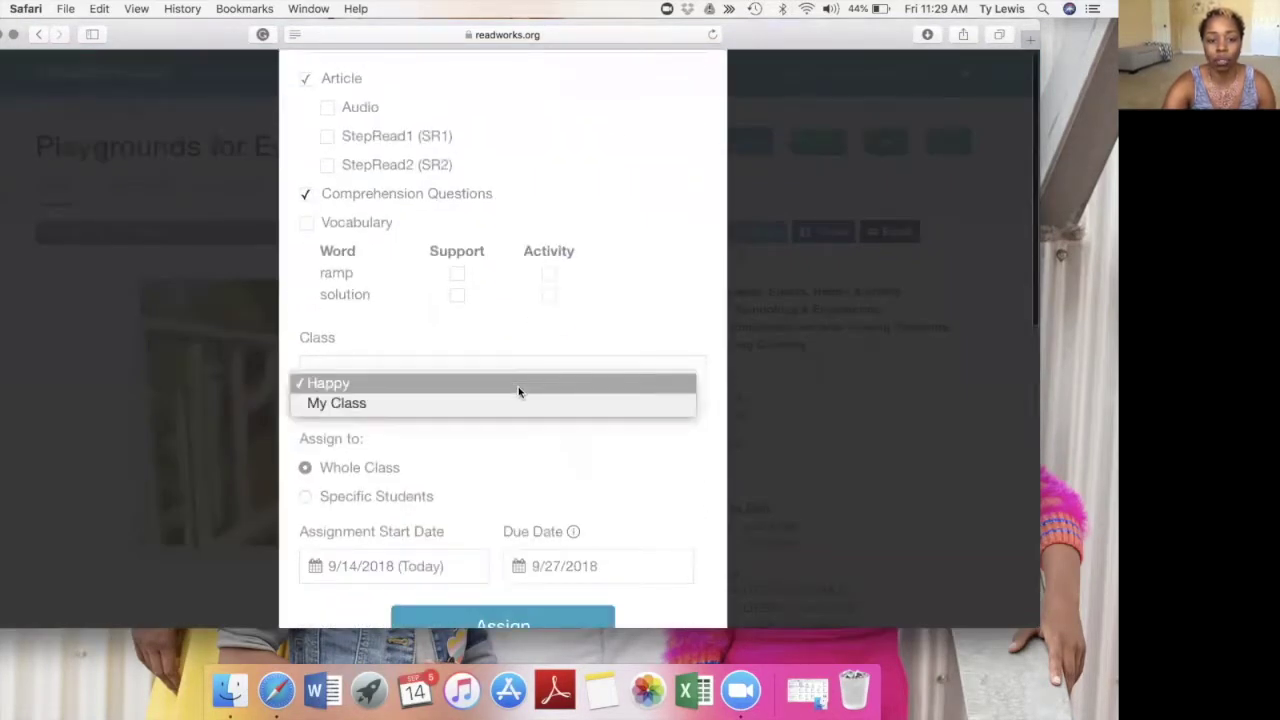
left_click(518, 403)
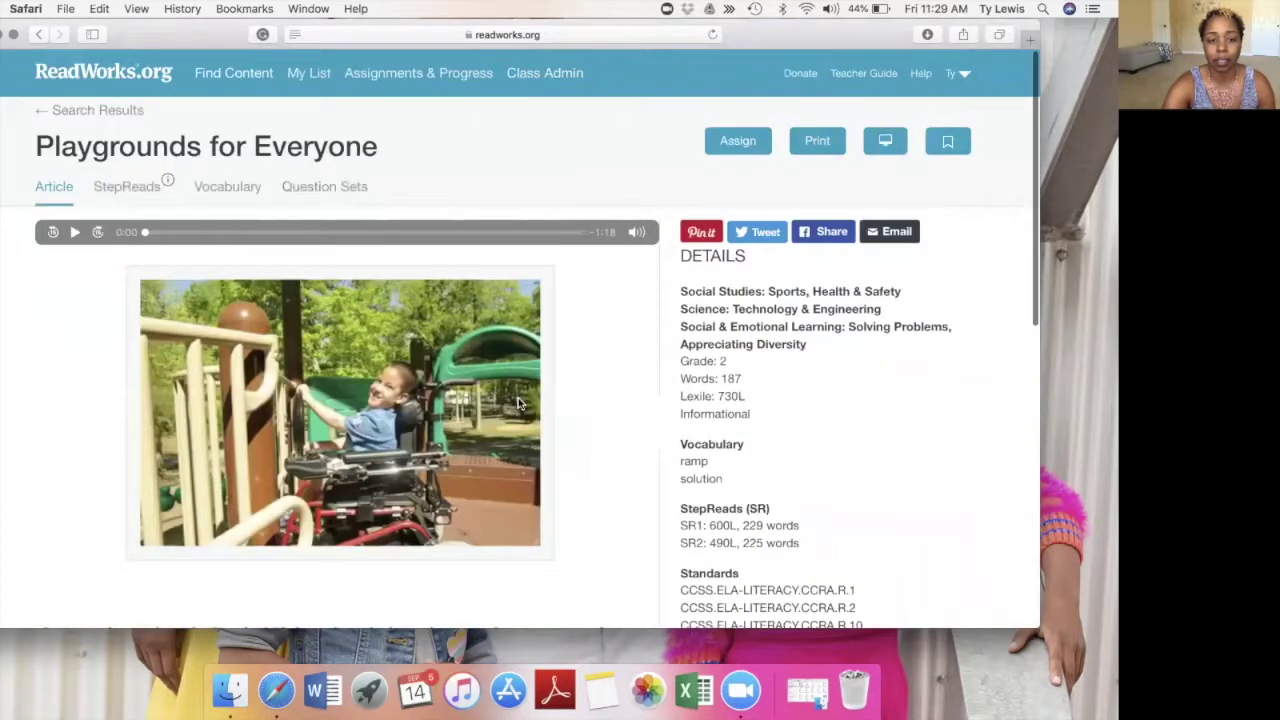
left_click(731, 142)
scroll(431, 303, "down", 4)
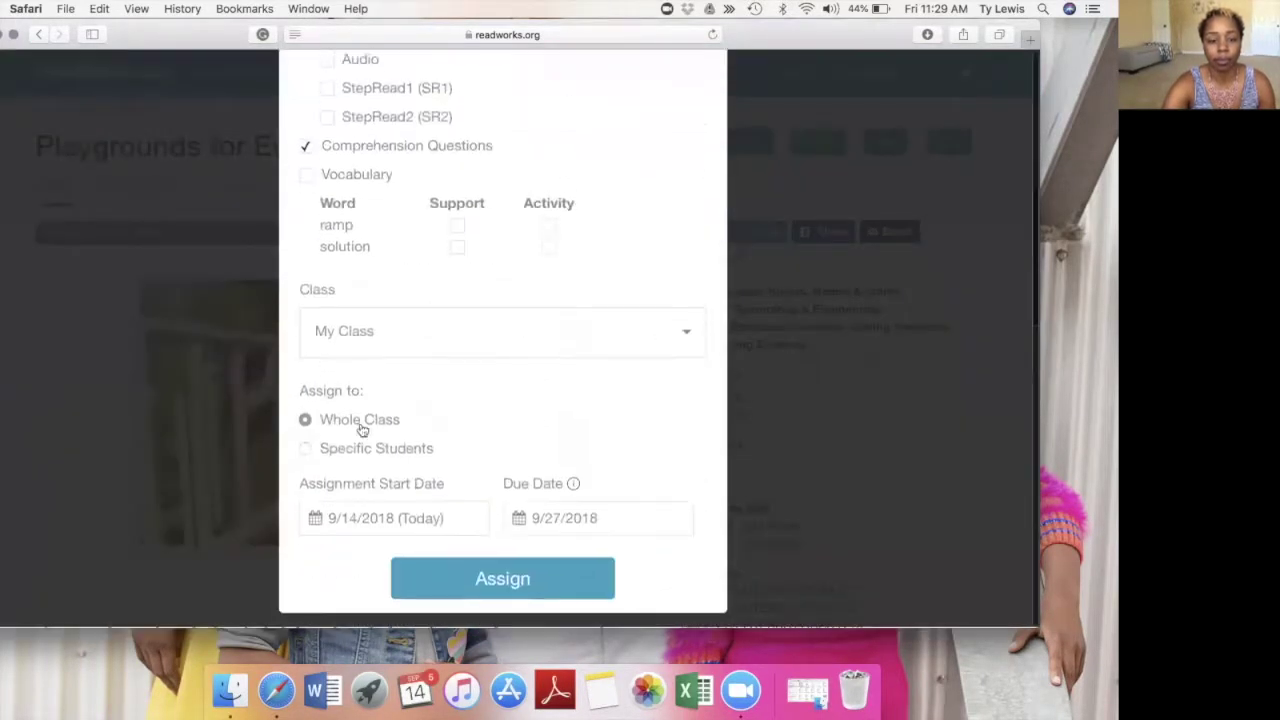
left_click(470, 568)
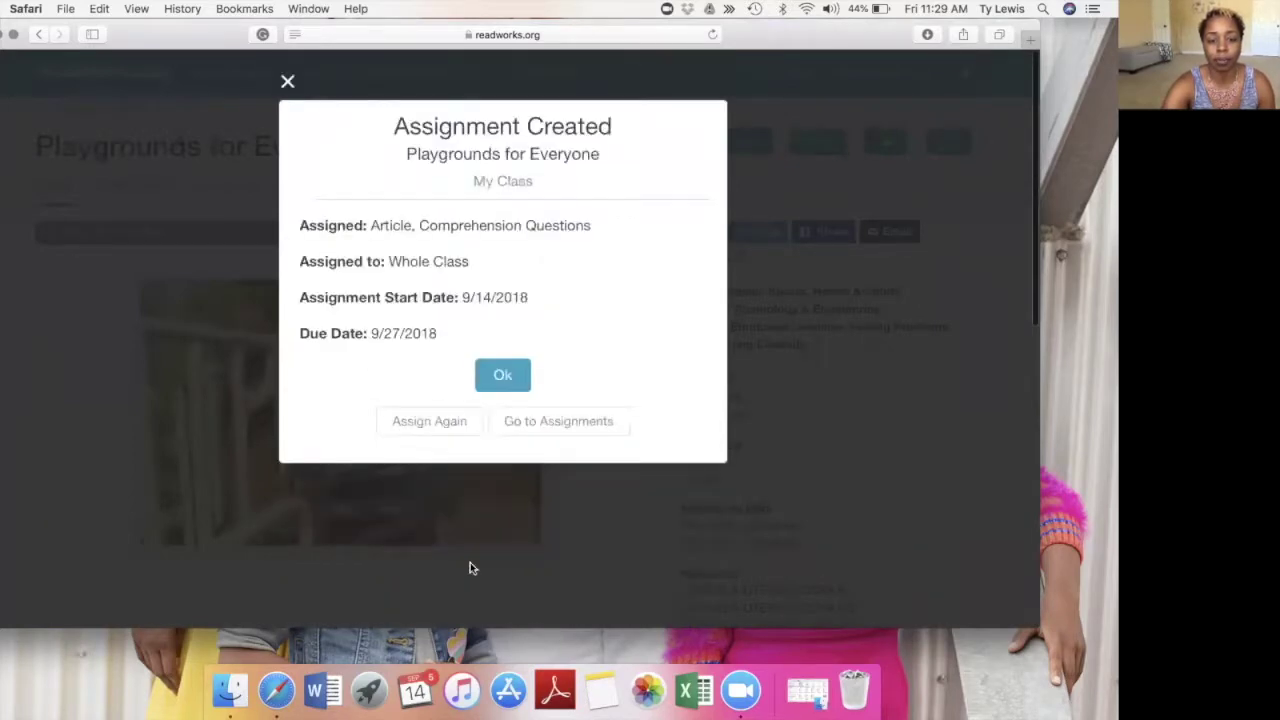
left_click(501, 375)
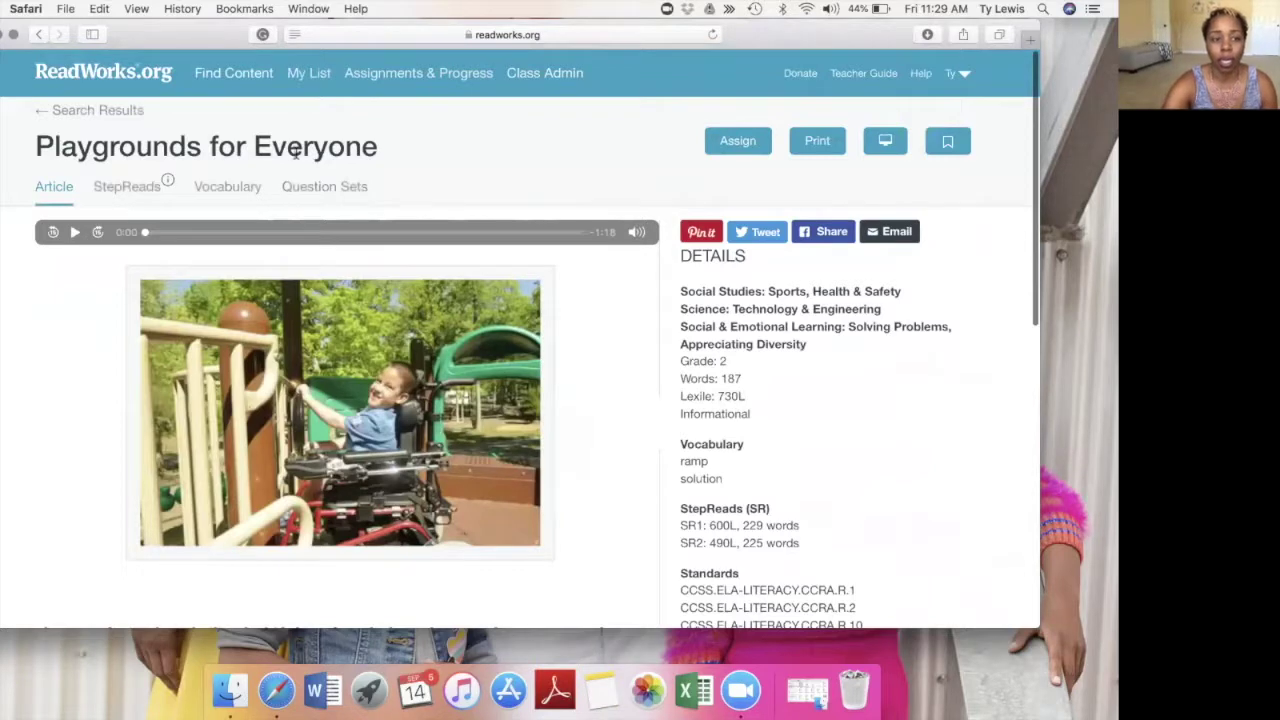
Go to the student login from the ReadWorks home page and continue with the copied class code.
left_click(113, 80)
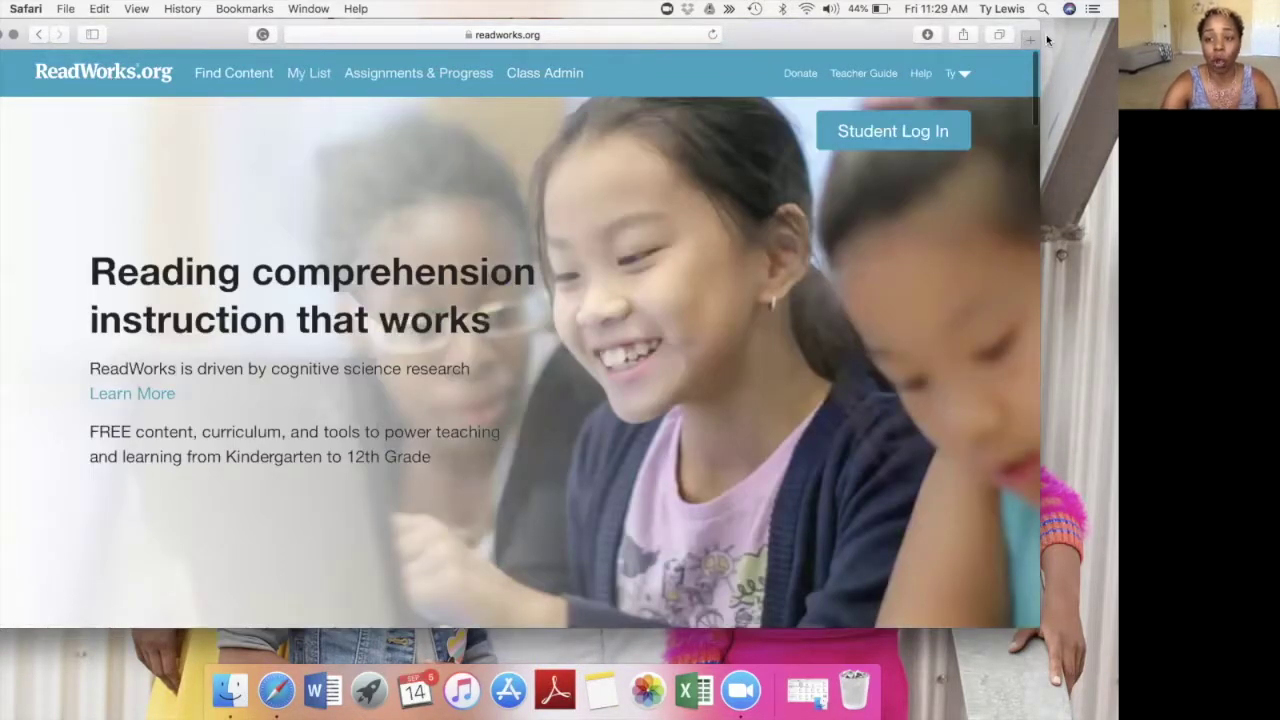
left_click_drag(822, 33, 796, 33)
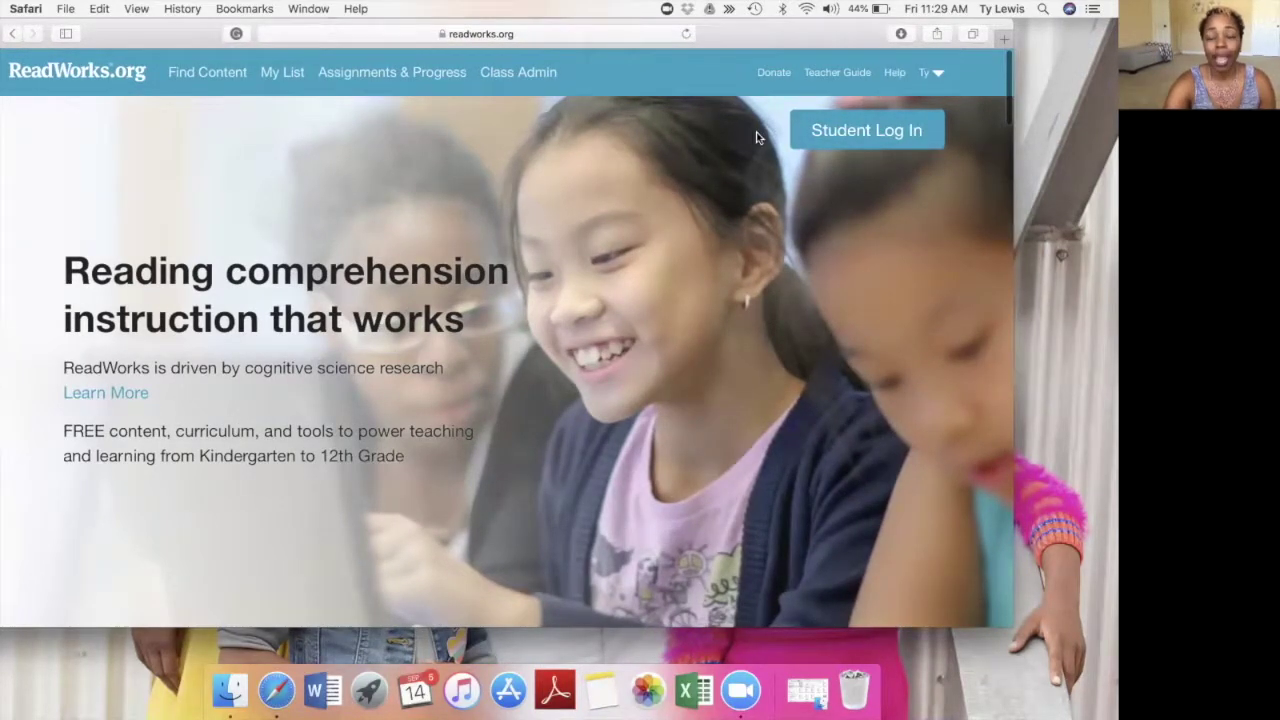
left_click(873, 133)
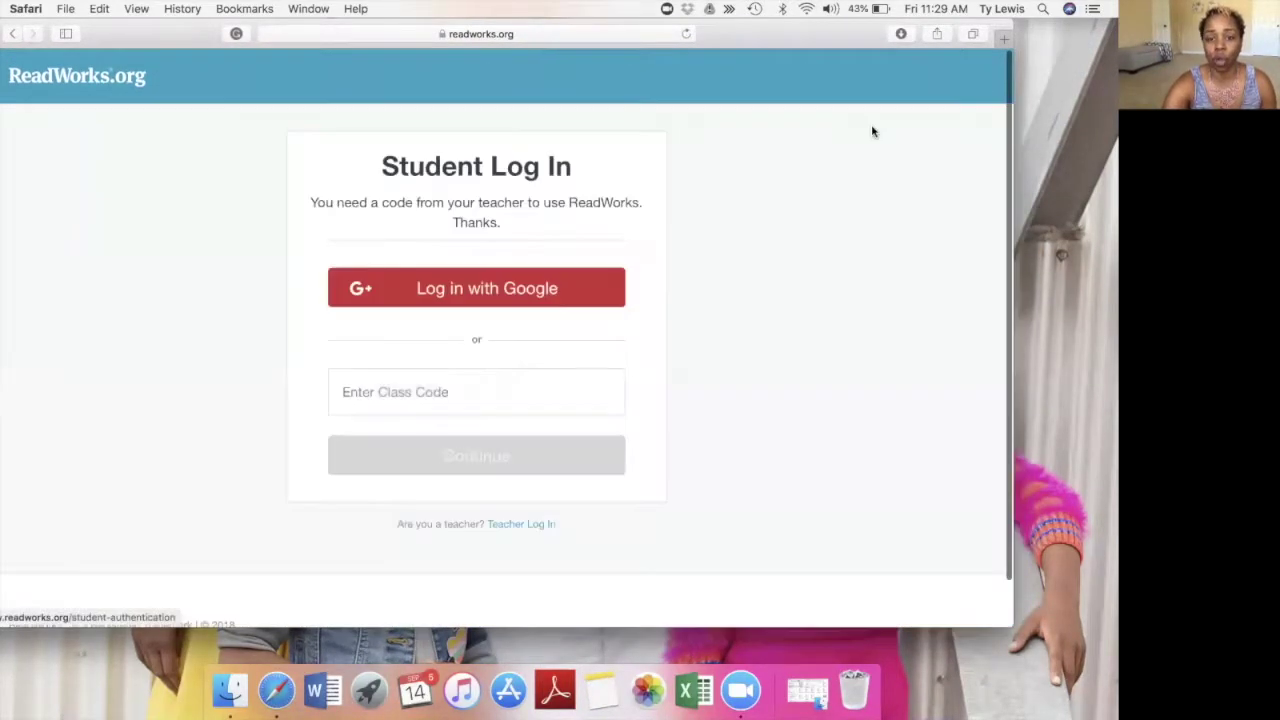
left_click(480, 389)
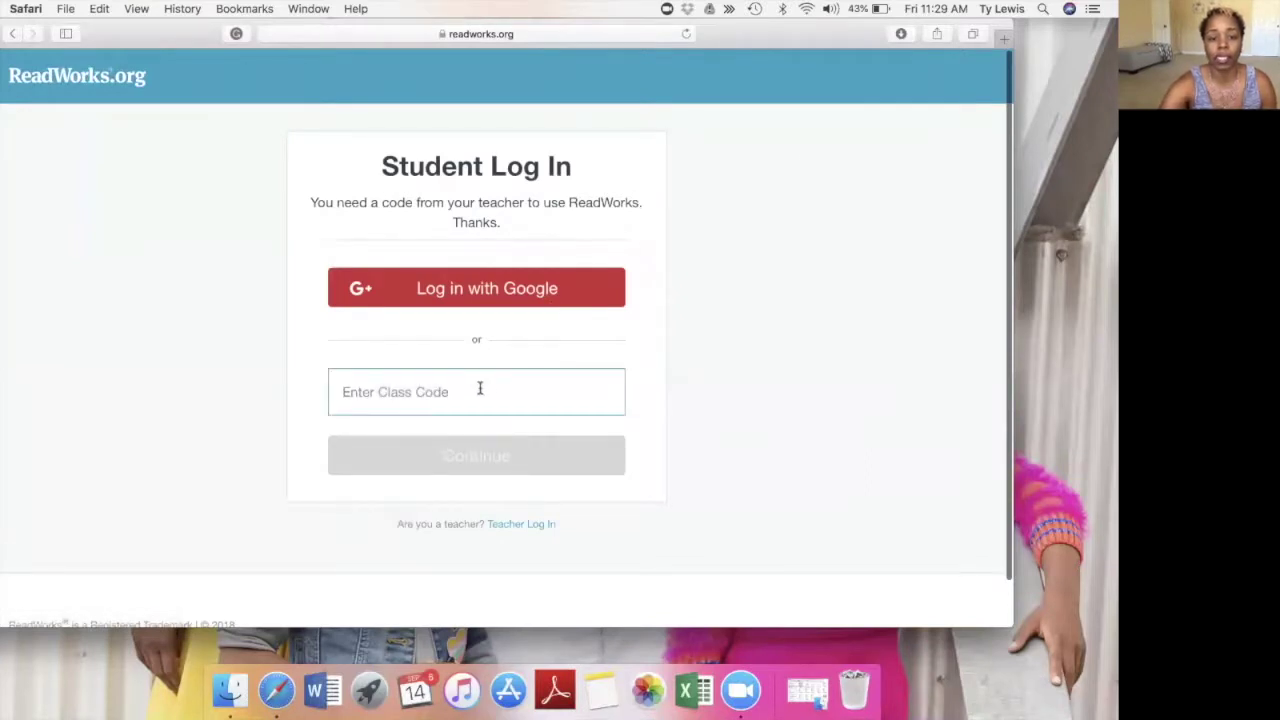
right_click(480, 392)
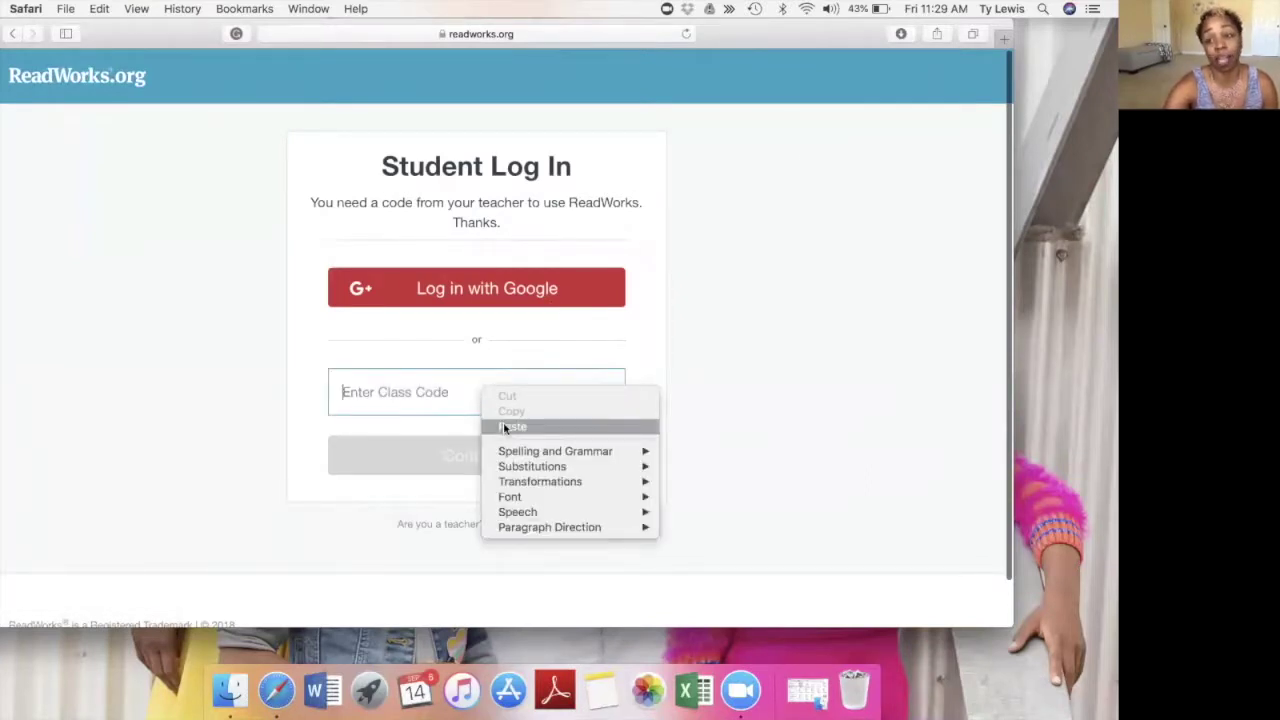
left_click(503, 422)
left_click(429, 452)
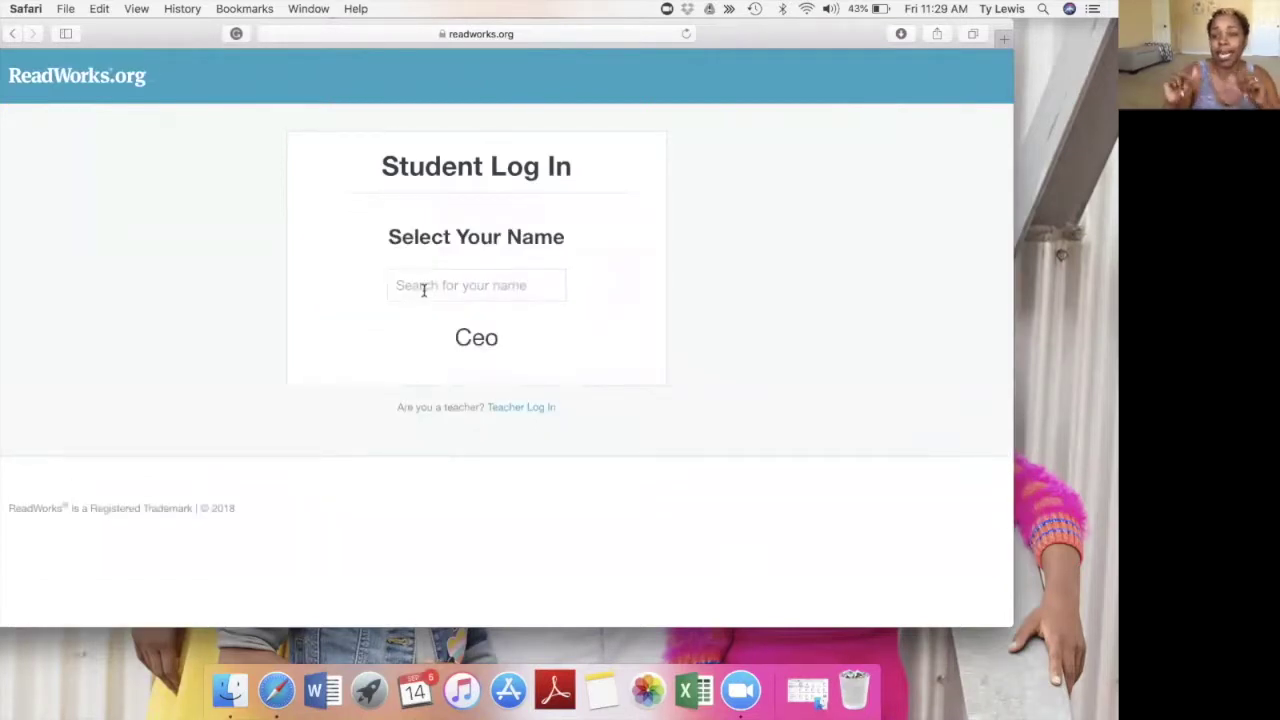
Choose the student's name and log in with the student account password.
left_click(470, 335)
left_click(433, 247)
type("•••")
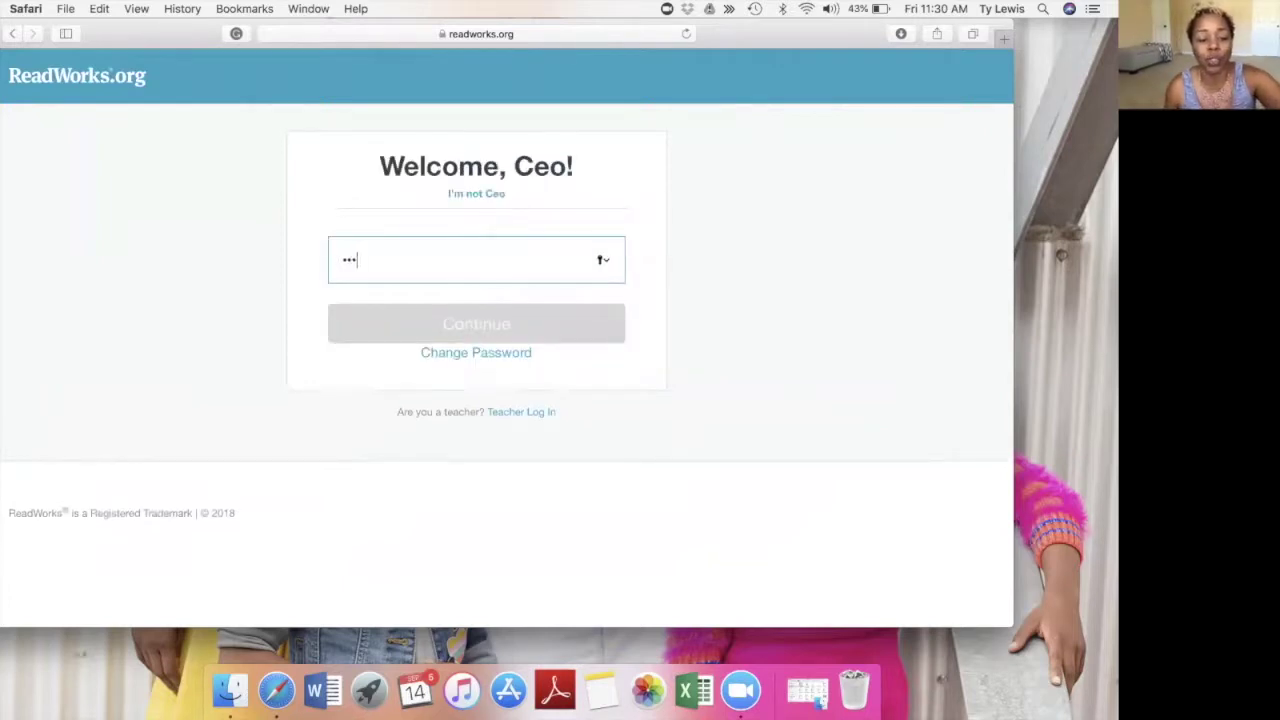
type("•")
left_click(438, 333)
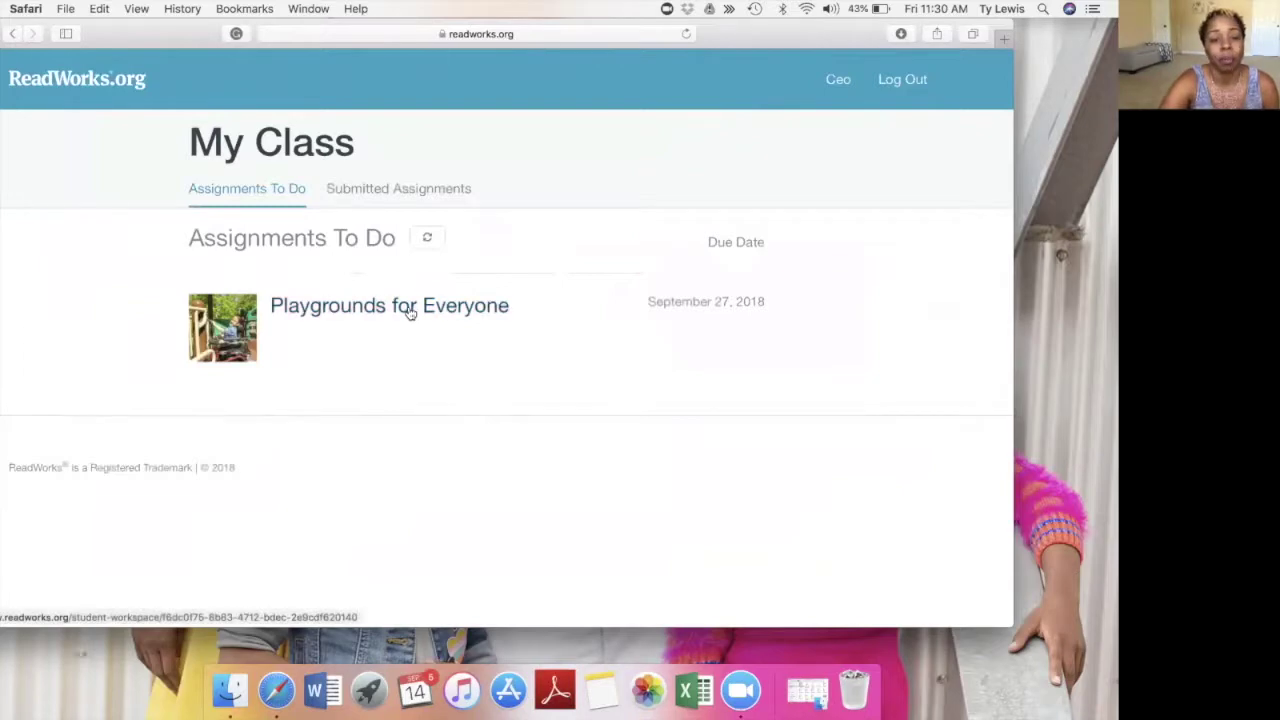
Open the Playgrounds for Everyone assignment as the student and look through its article and questions.
left_click(408, 308)
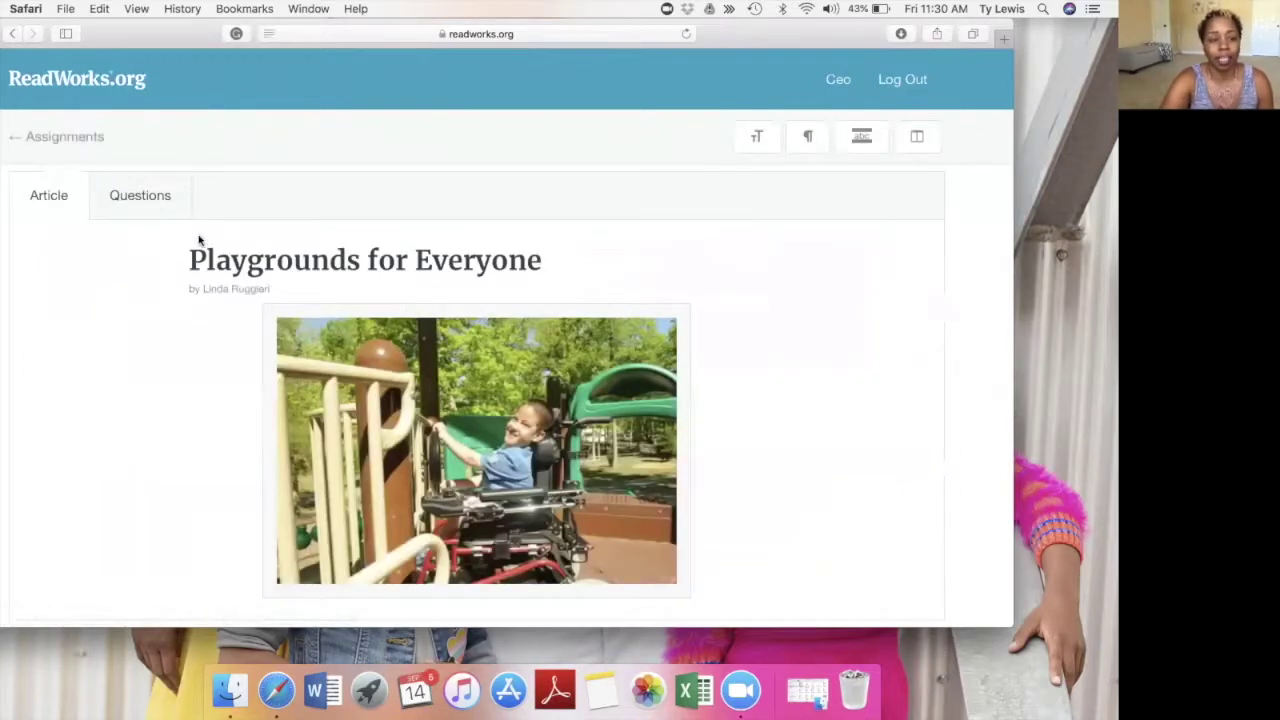
scroll(198, 240, "down", 5)
scroll(198, 240, "down", 8)
scroll(198, 240, "up", 15)
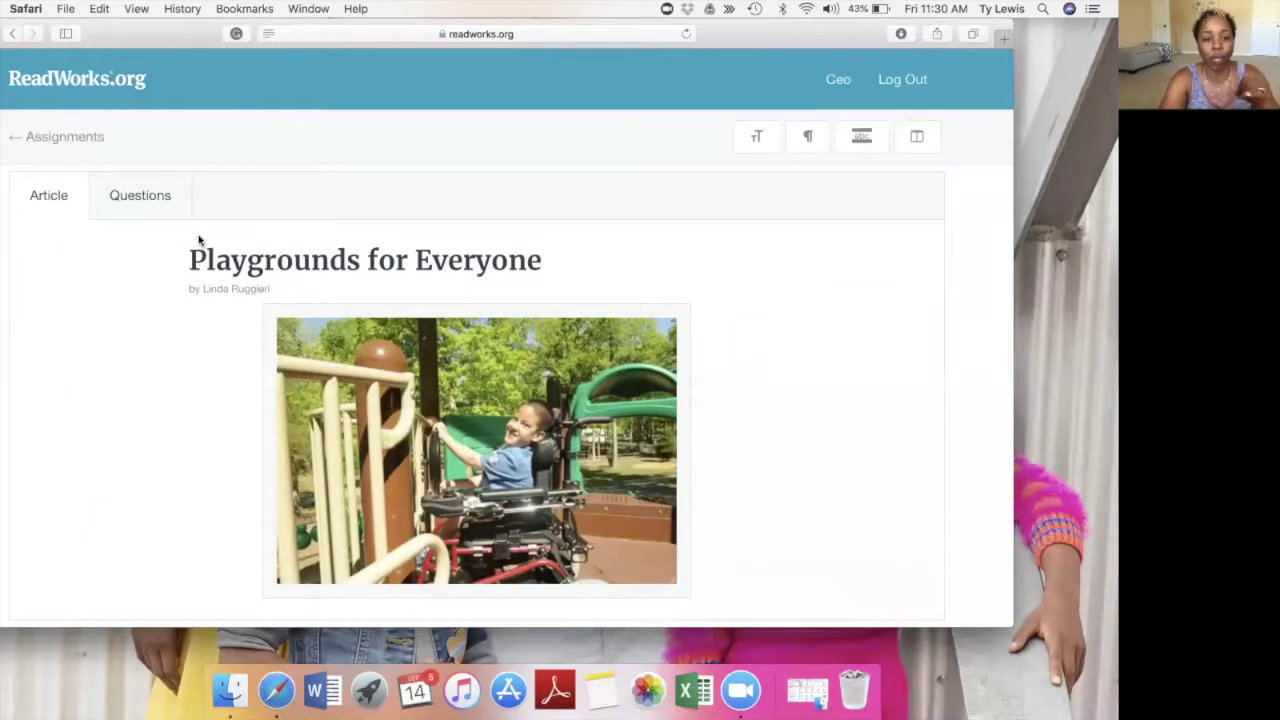
left_click(115, 195)
left_click(49, 195)
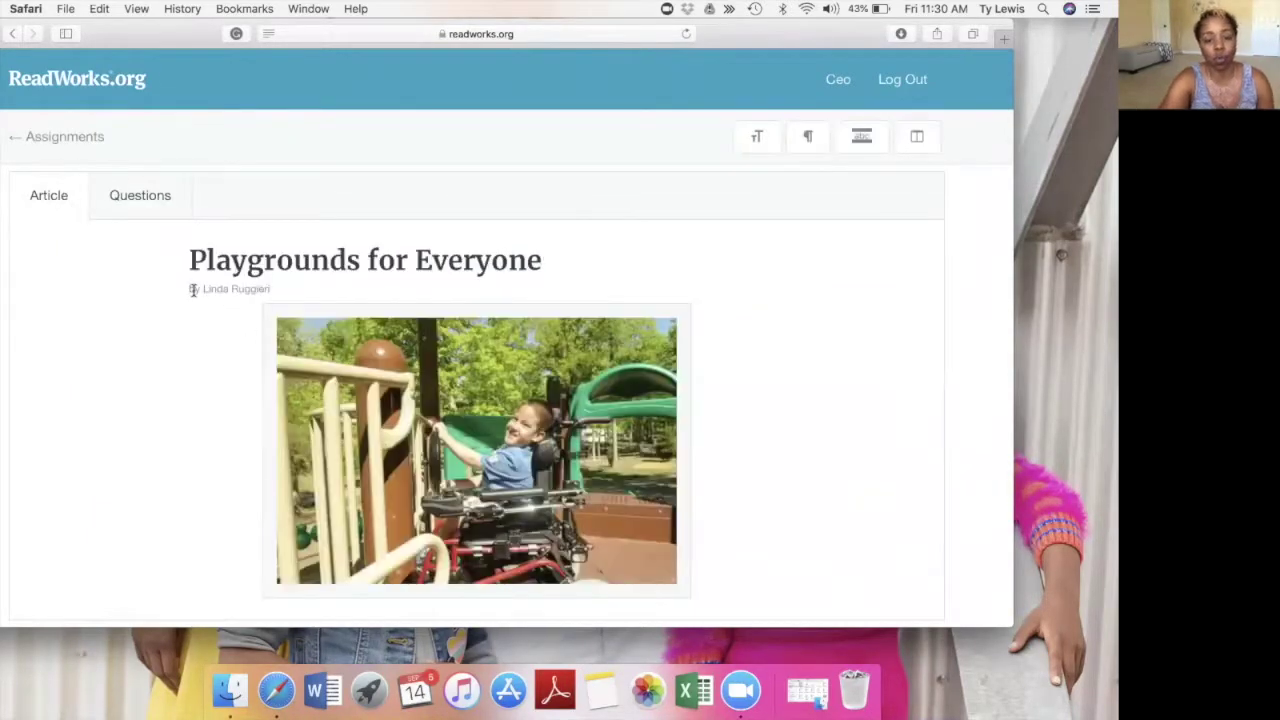
scroll(266, 340, "down", 5)
scroll(266, 342, "down", 5)
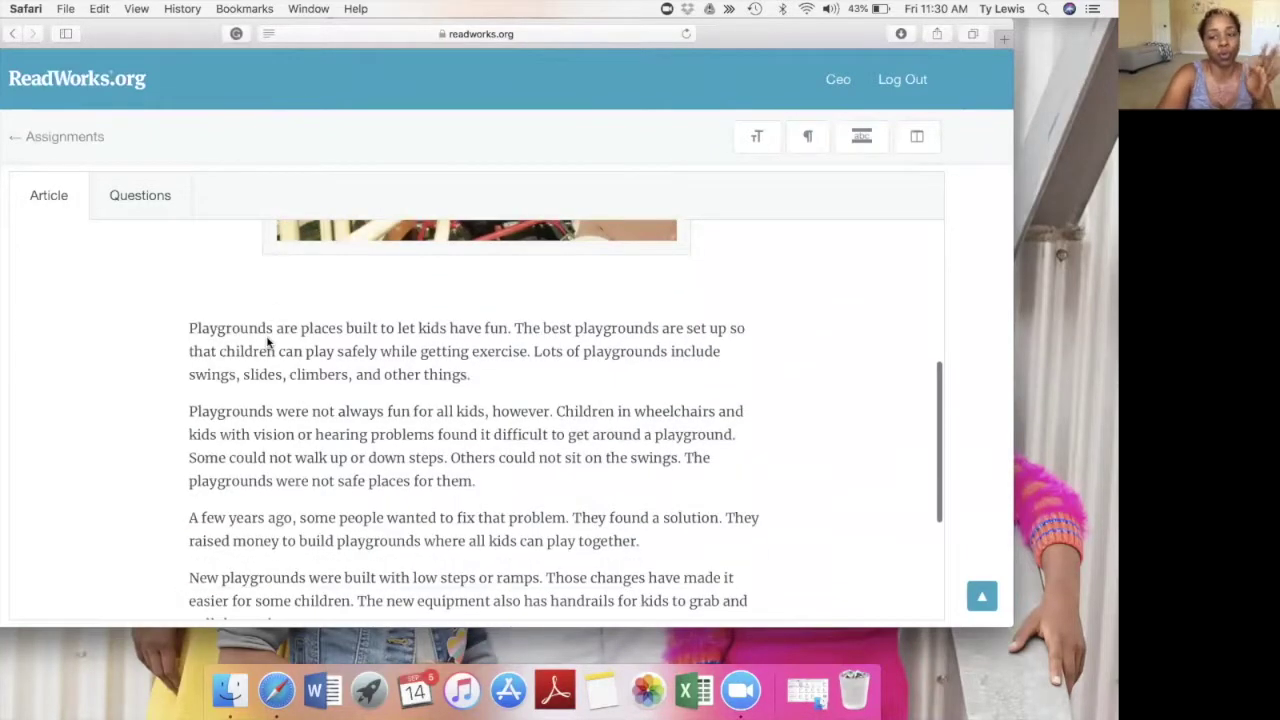
scroll(268, 343, "up", 3)
scroll(268, 343, "up", 5)
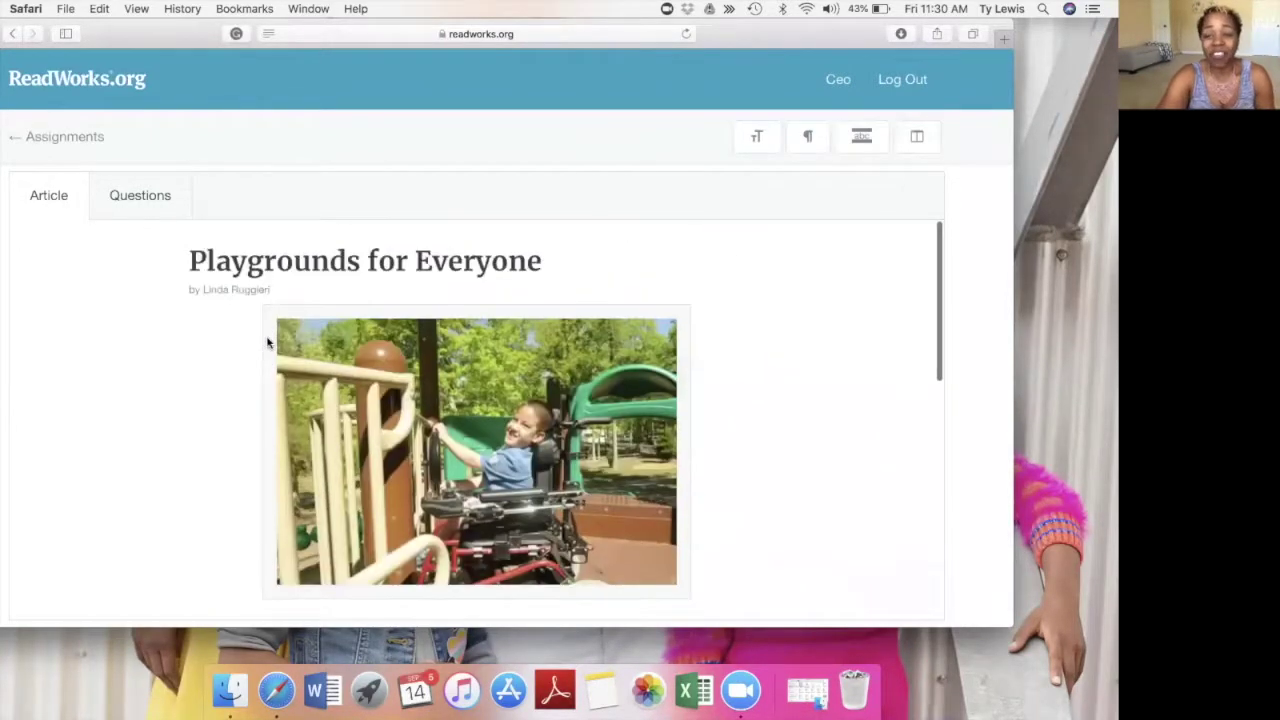
Answer the multiple-choice comprehension questions with sample choices, picking playgrounds for question 1.
left_click(141, 192)
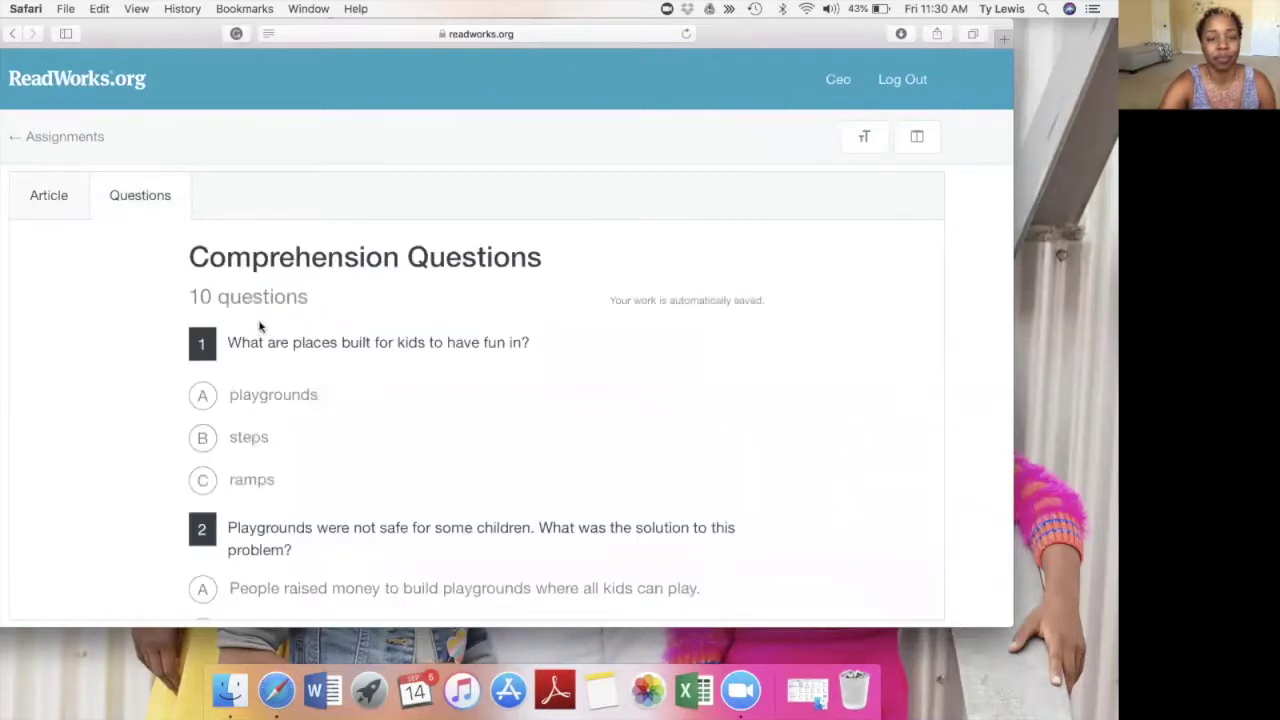
left_click(258, 398)
scroll(255, 490, "down", 1)
scroll(262, 450, "down", 3)
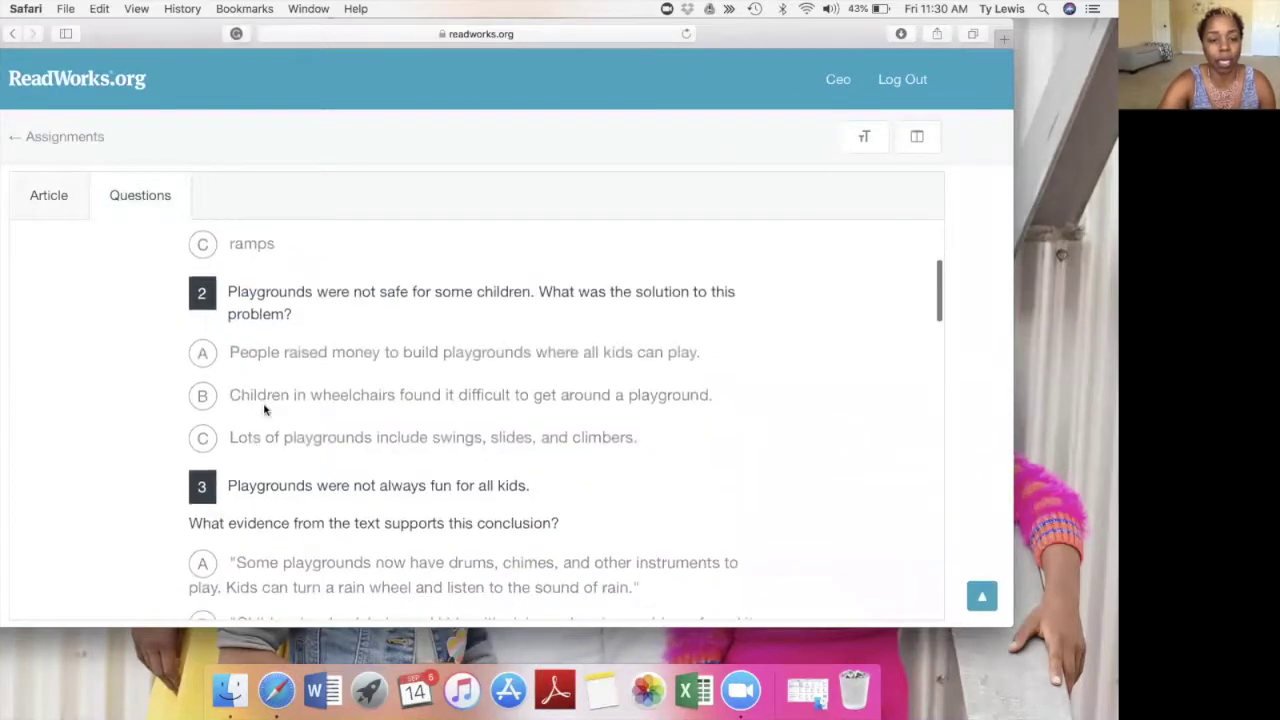
left_click(268, 392)
scroll(269, 397, "down", 3)
left_click(268, 399)
scroll(268, 460, "down", 5)
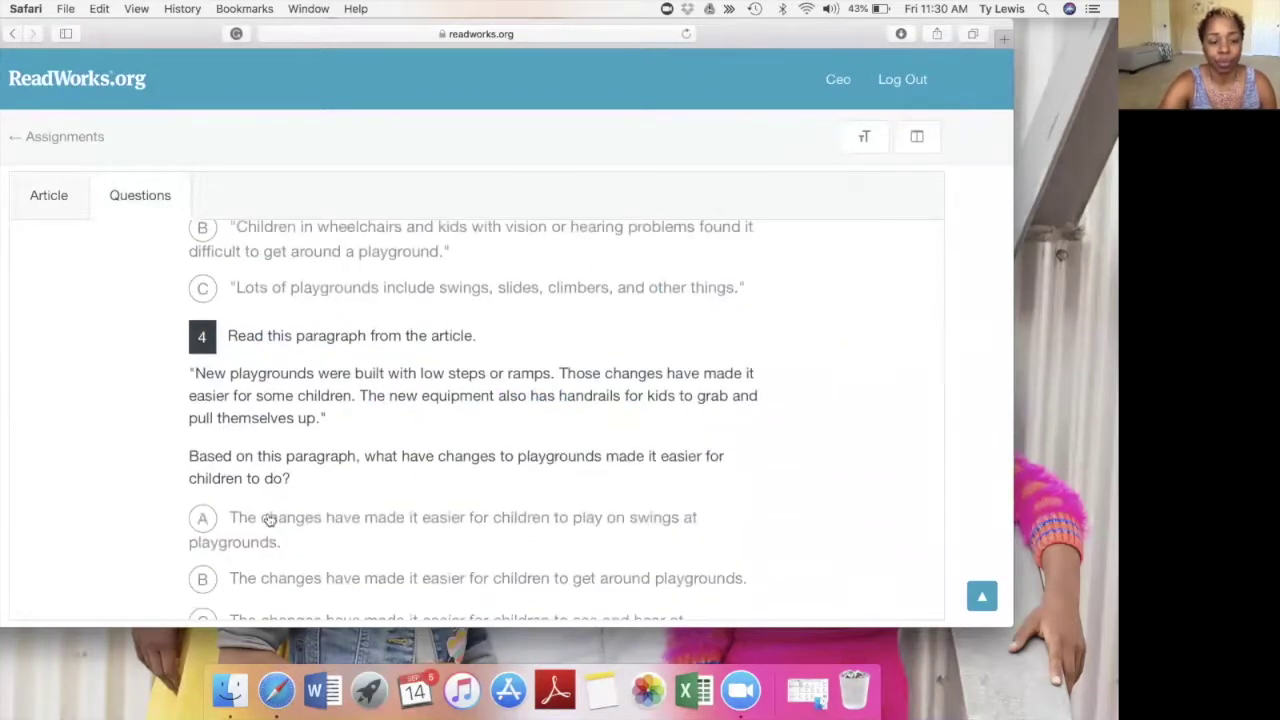
left_click(286, 363)
left_click(293, 533)
scroll(274, 503, "down", 3)
left_click(265, 545)
scroll(246, 517, "down", 7)
Fill in written questions 8, 9 and 10 with the placeholder answers eiofheofjewofrweorawojroij, rofjewofajrewo0afraewpoj and esofjesofjeosfreliojfhweo.
left_click(262, 349)
type("eiofheofjewofrweorawojroij")
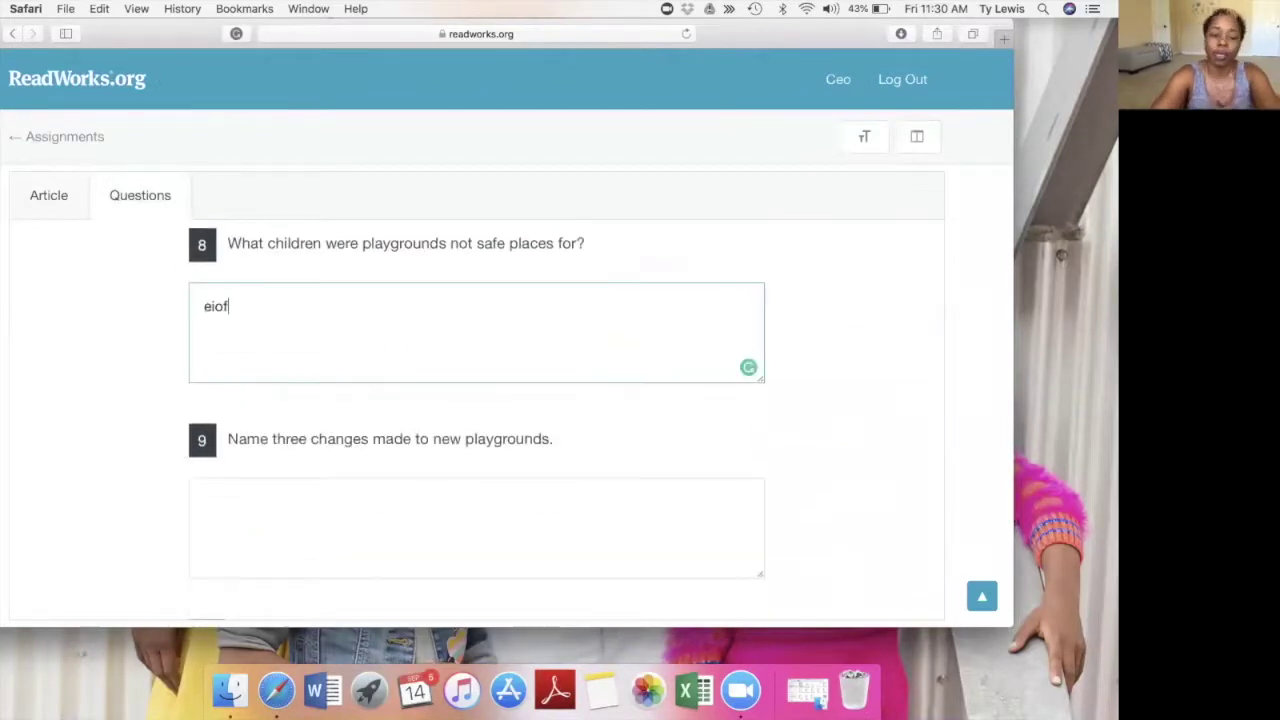
left_click(268, 497)
type("rofjewofajrewoafraewpoj")
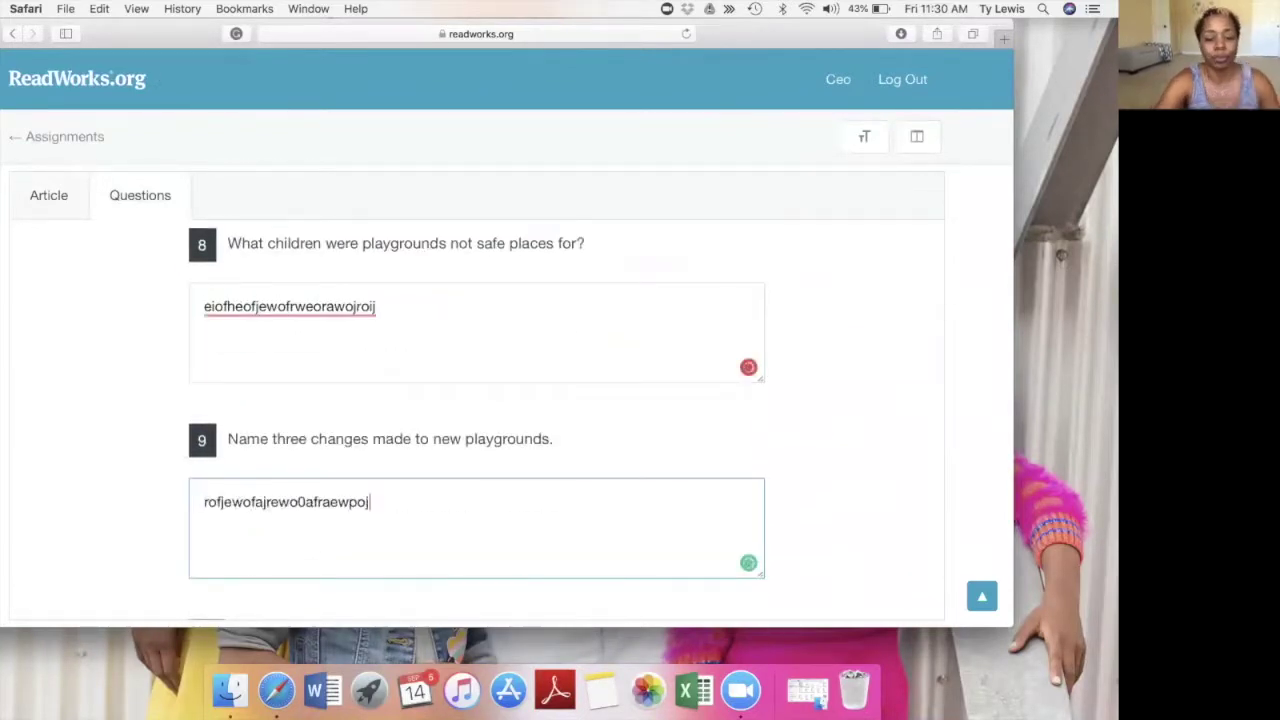
scroll(294, 437, "down", 3)
left_click(294, 437)
type("esofjesofjeosfreliojfhweo")
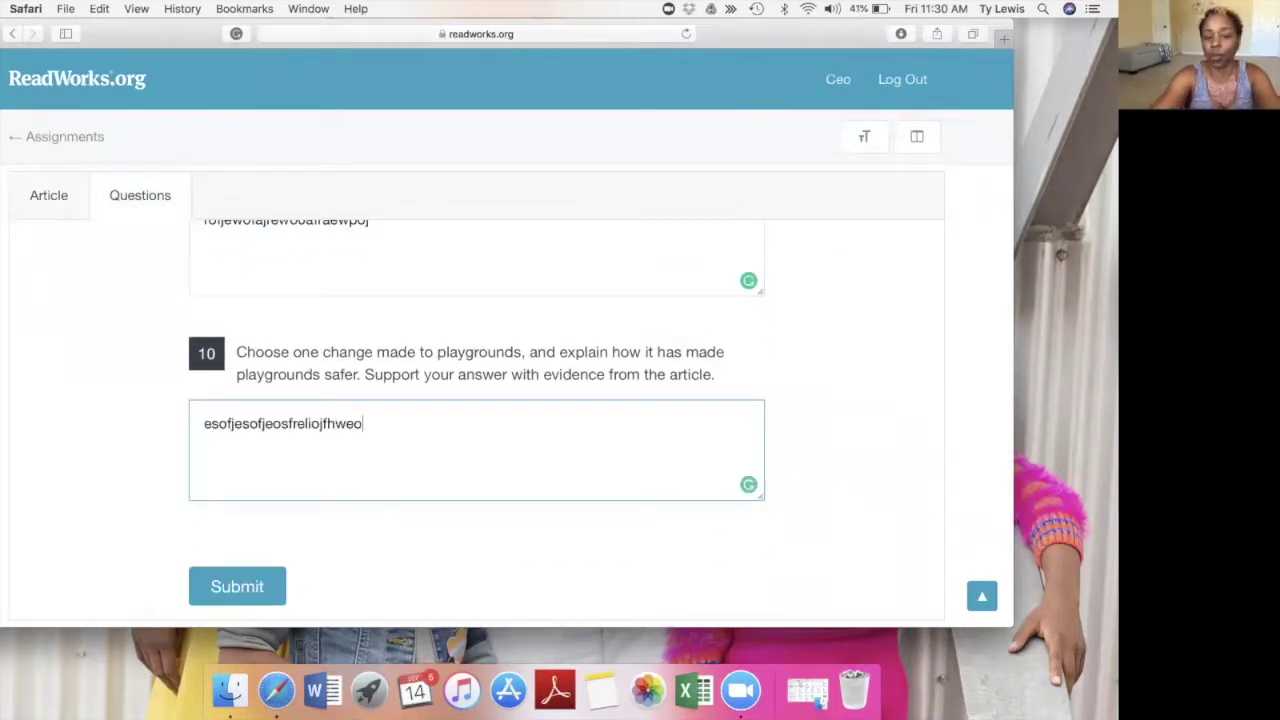
Submit the completed Playgrounds for Everyone assignment and return to the student's assignments list.
scroll(255, 505, "down", 1)
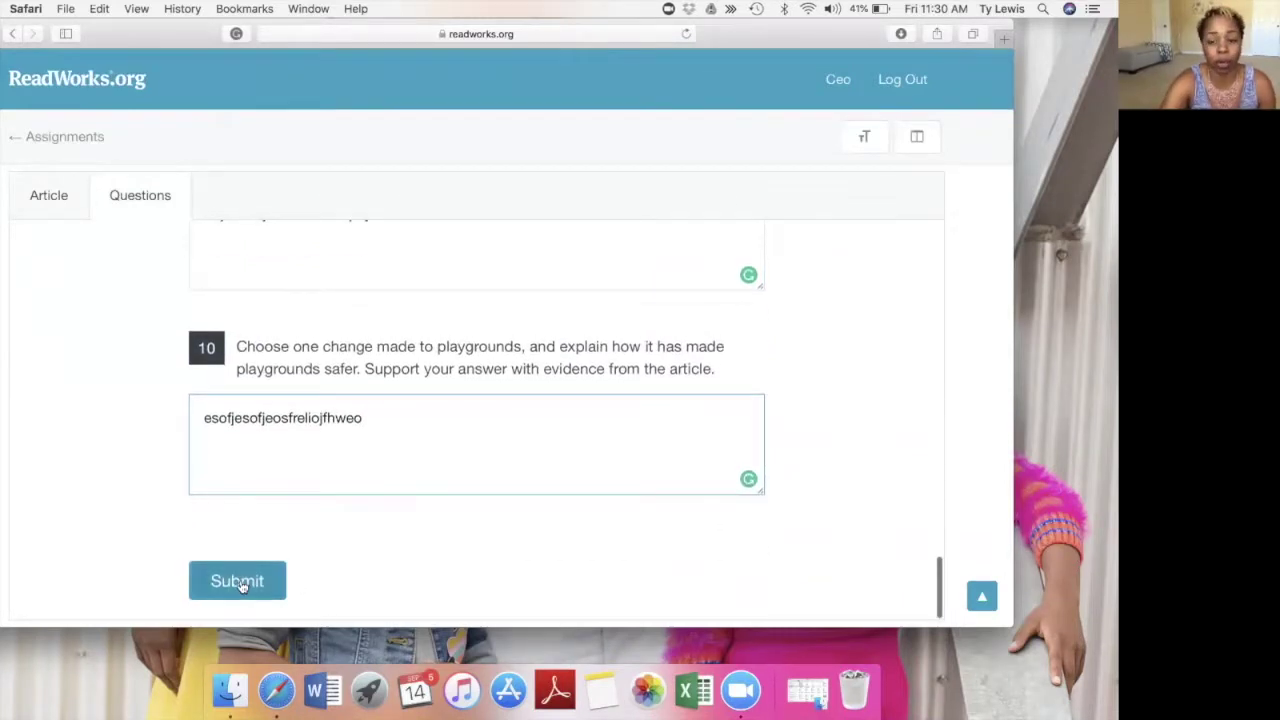
left_click(240, 580)
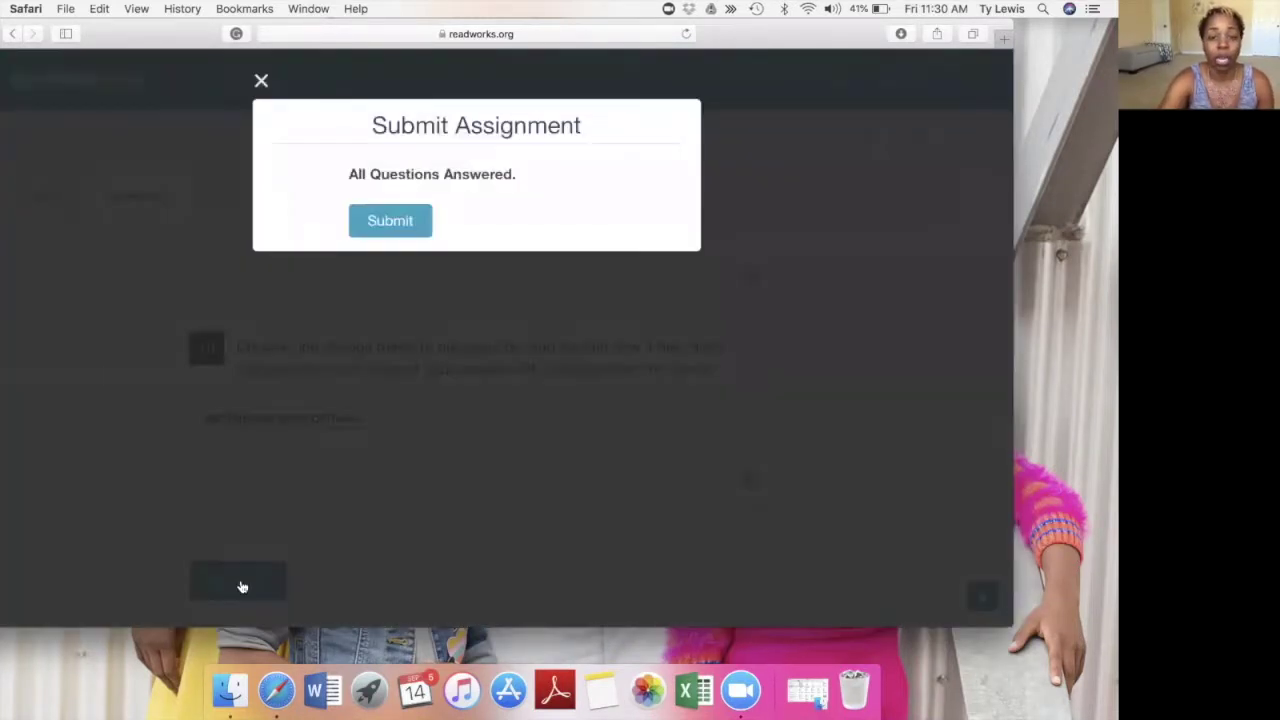
left_click(390, 221)
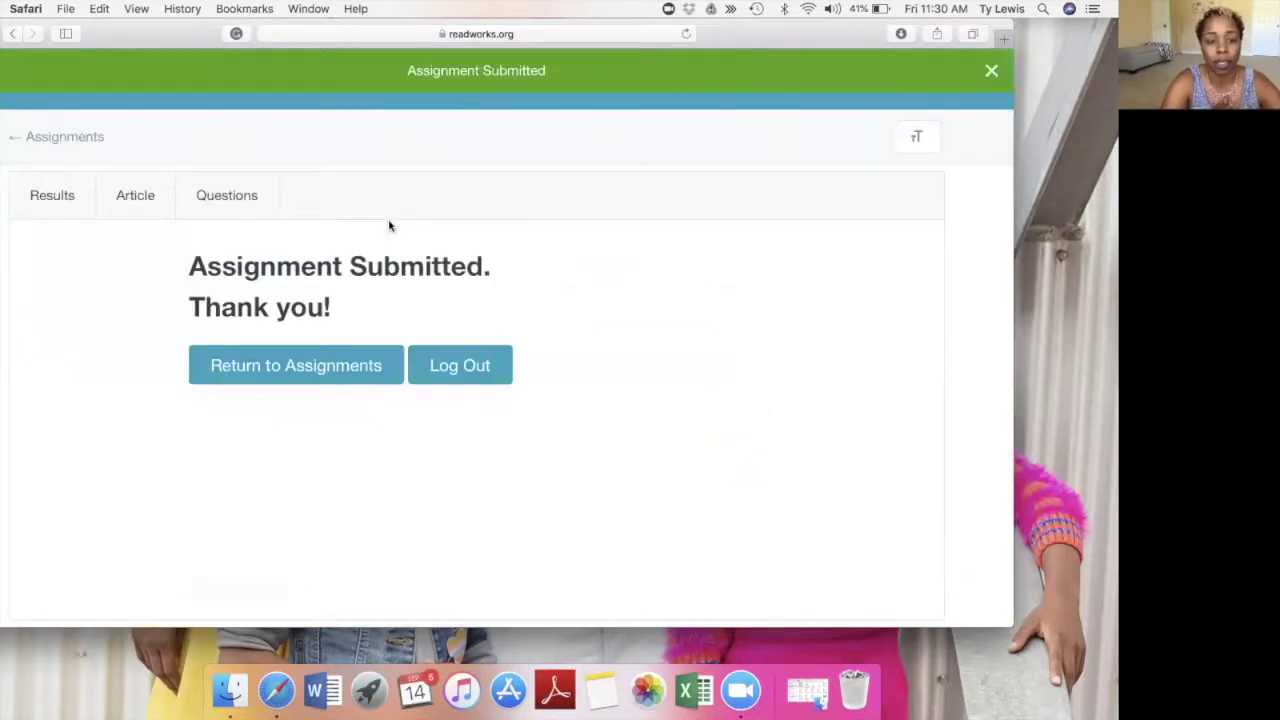
left_click(351, 364)
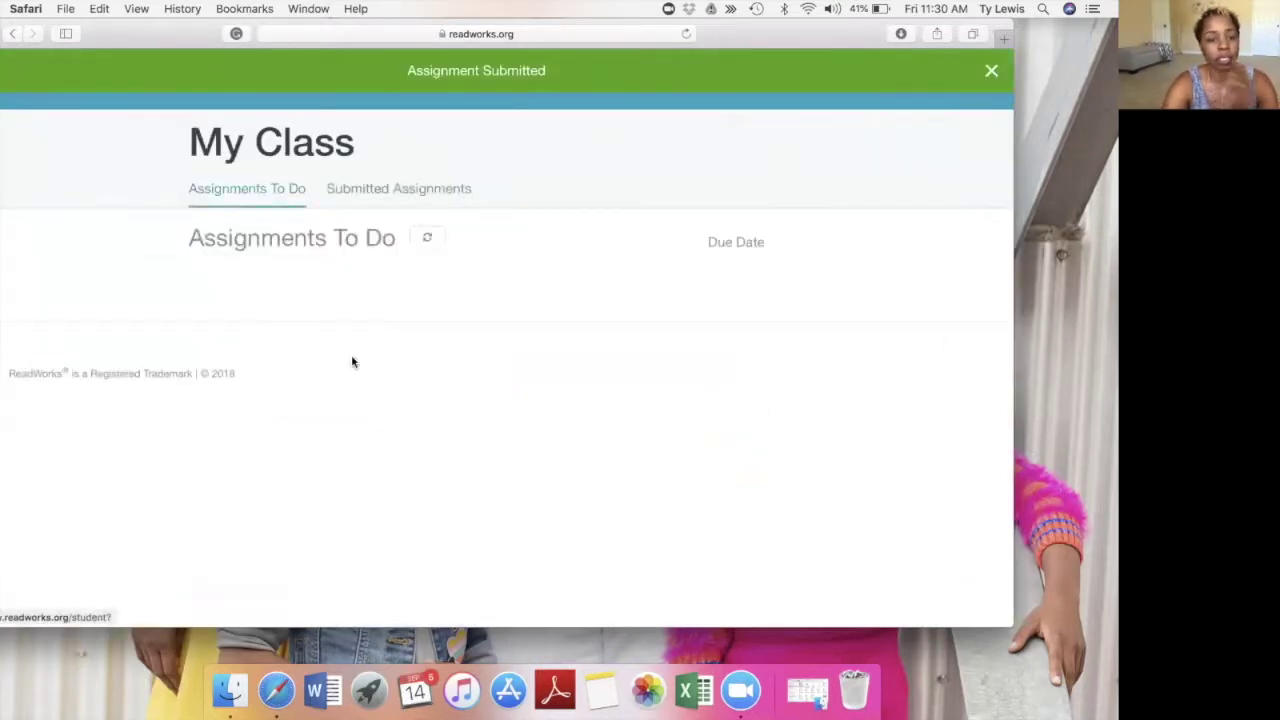
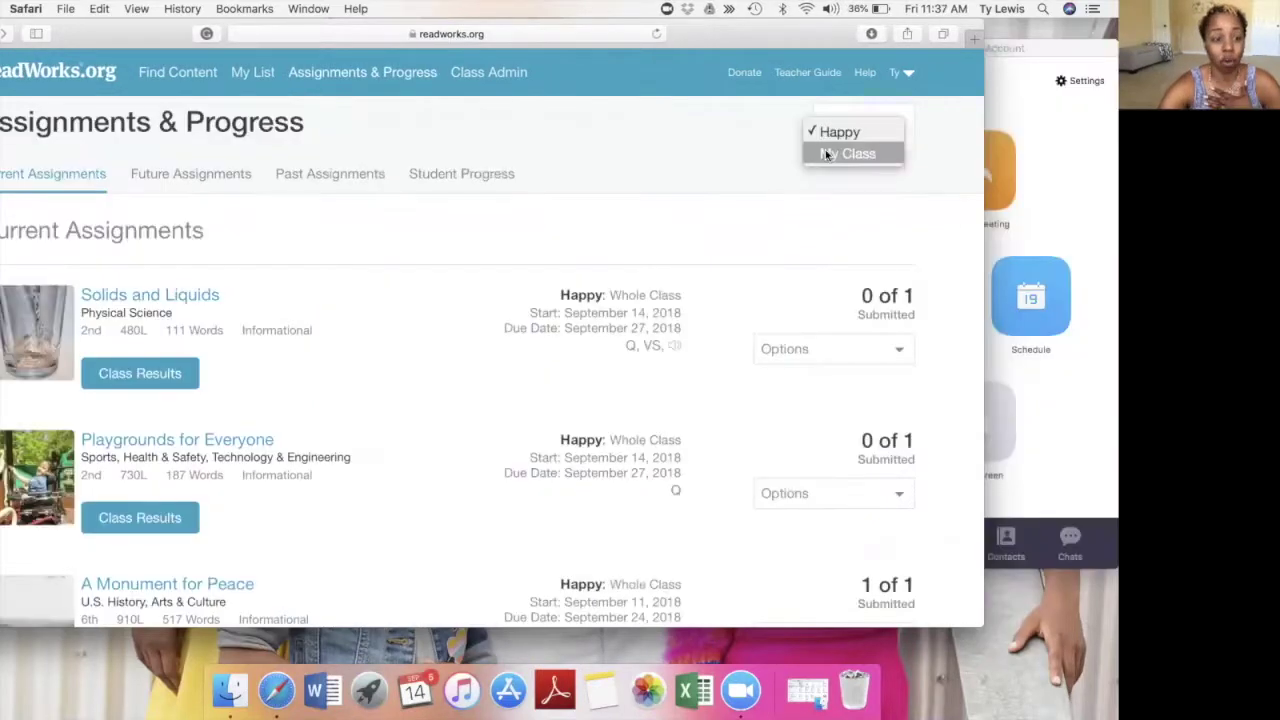
Show the current assignments for My Class instead of the Happy class in Assignments & Progress.
left_click(851, 152)
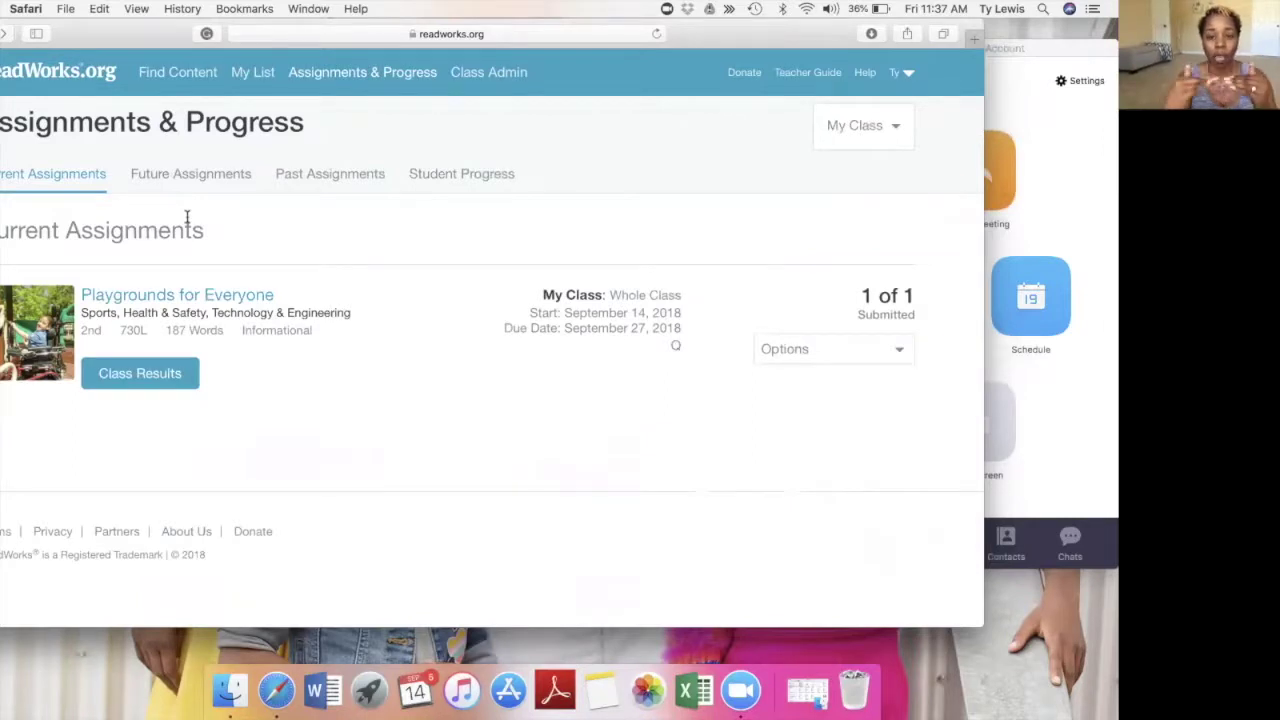
left_click(348, 74)
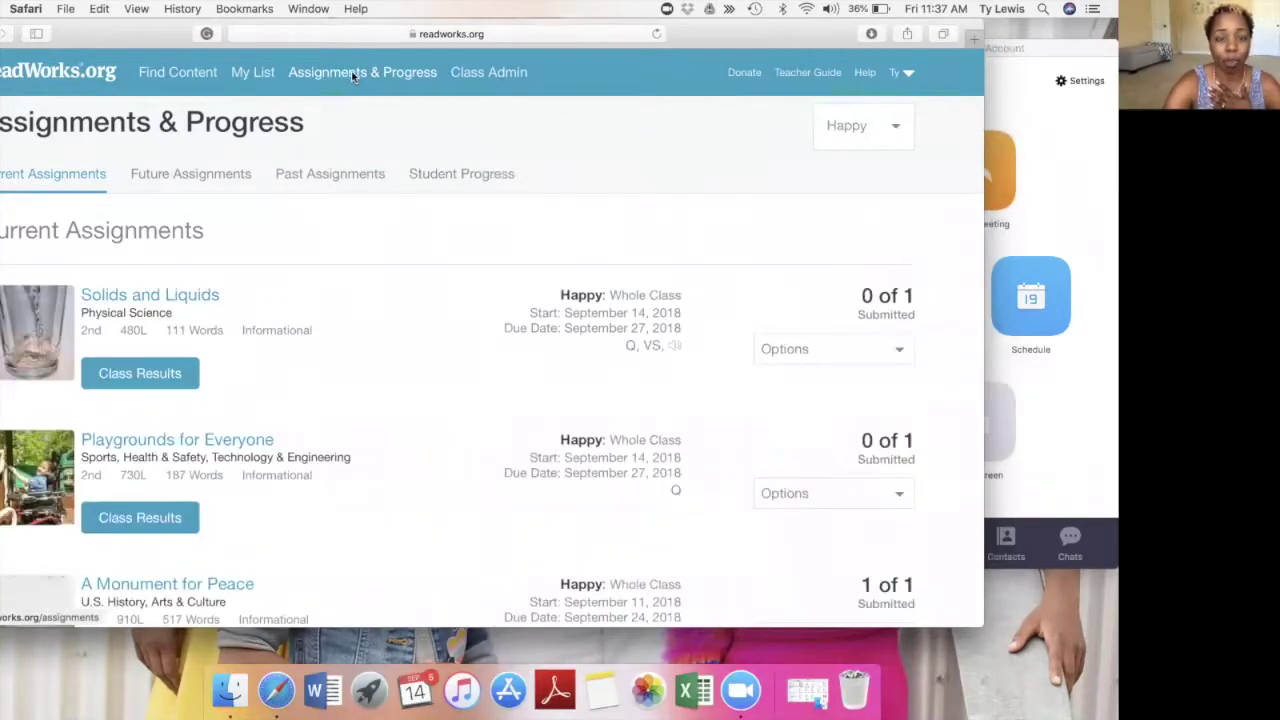
left_click(837, 134)
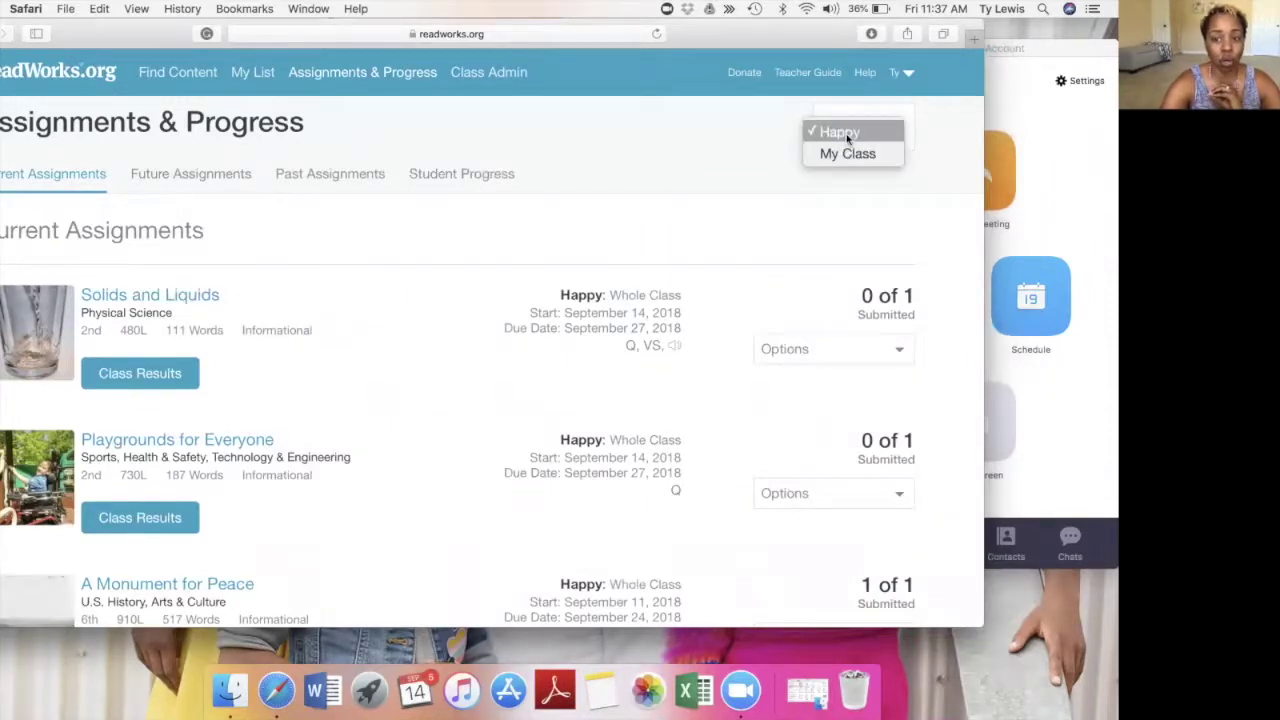
left_click(850, 153)
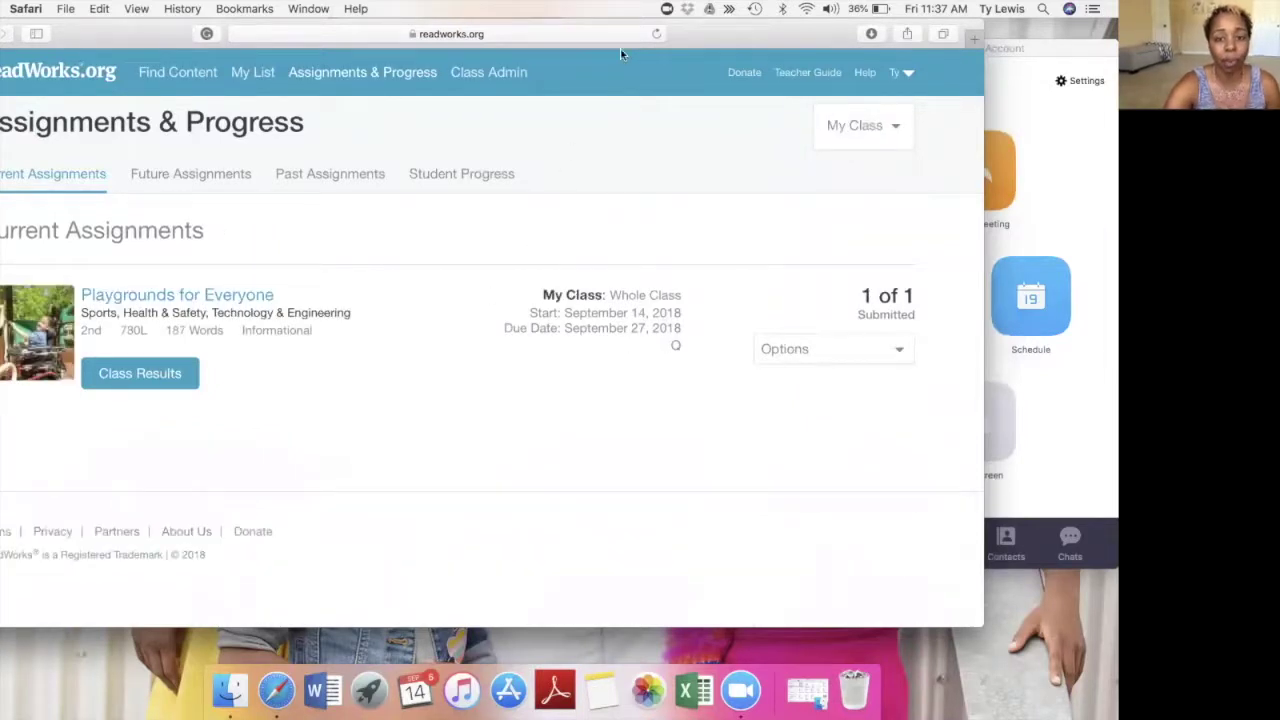
left_click_drag(678, 40, 695, 38)
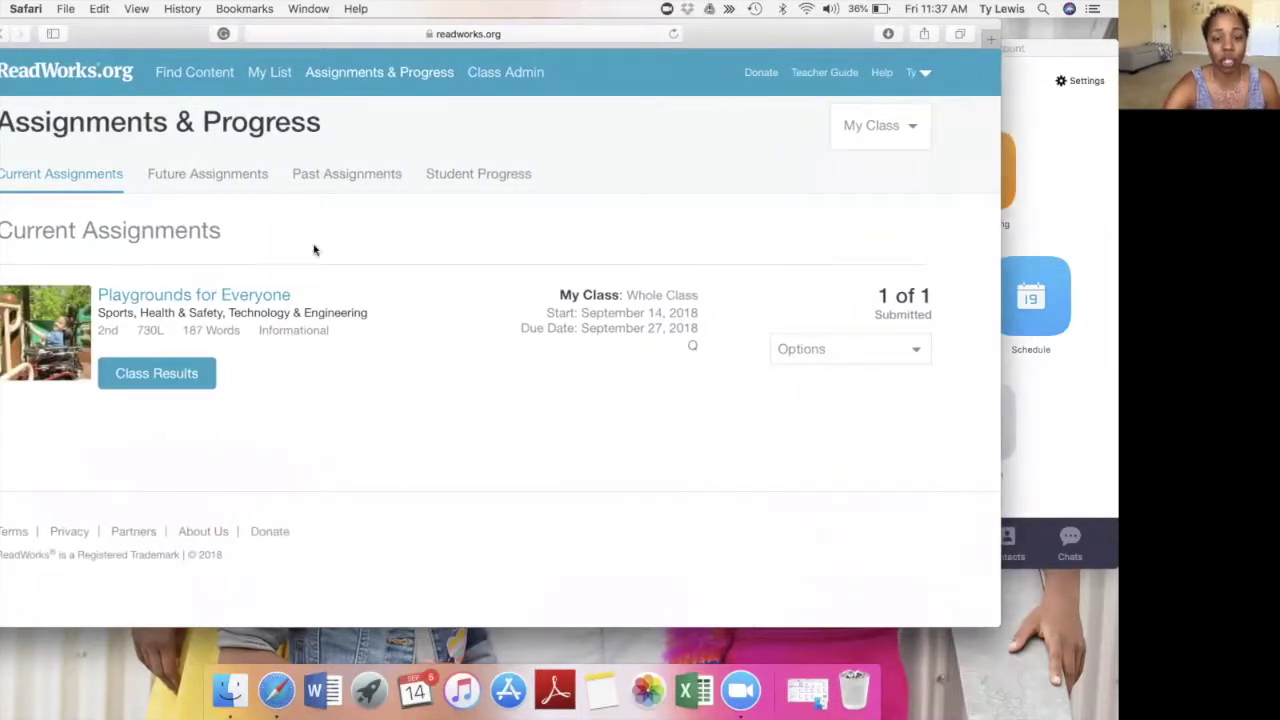
Open the class results for Playgrounds for Everyone and reassign the assignment to the student for revision.
left_click(185, 373)
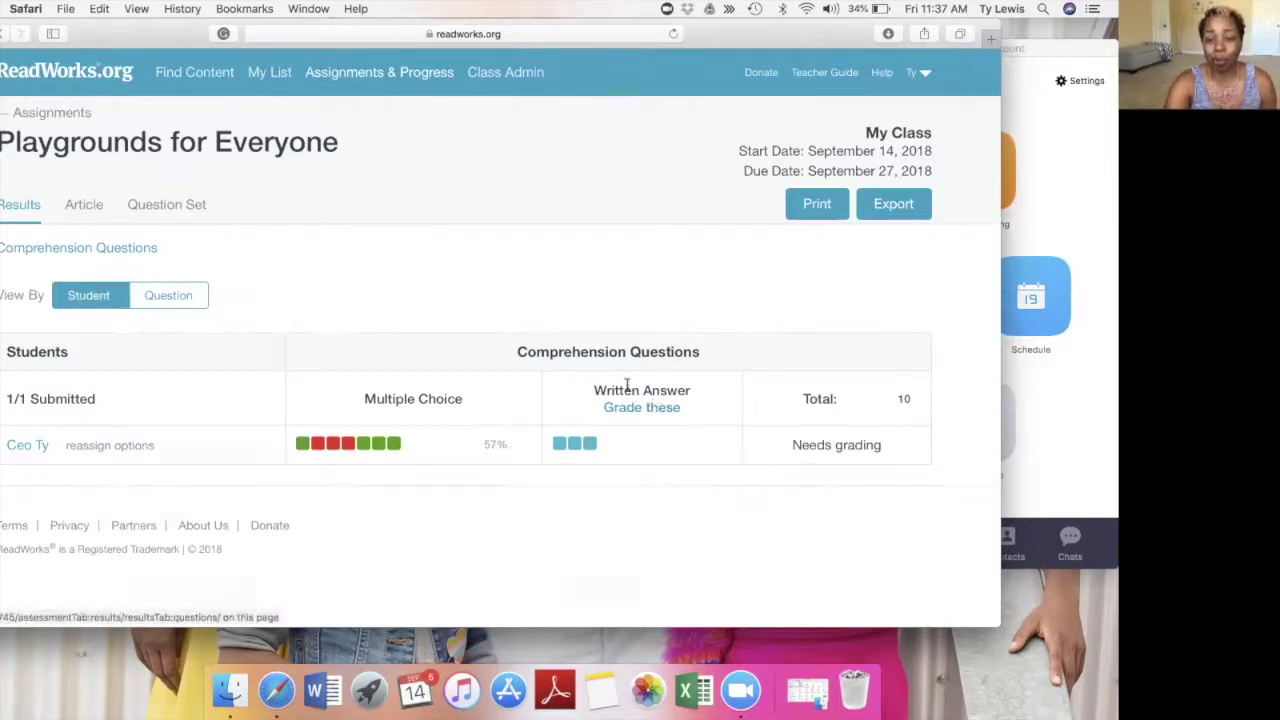
left_click(124, 447)
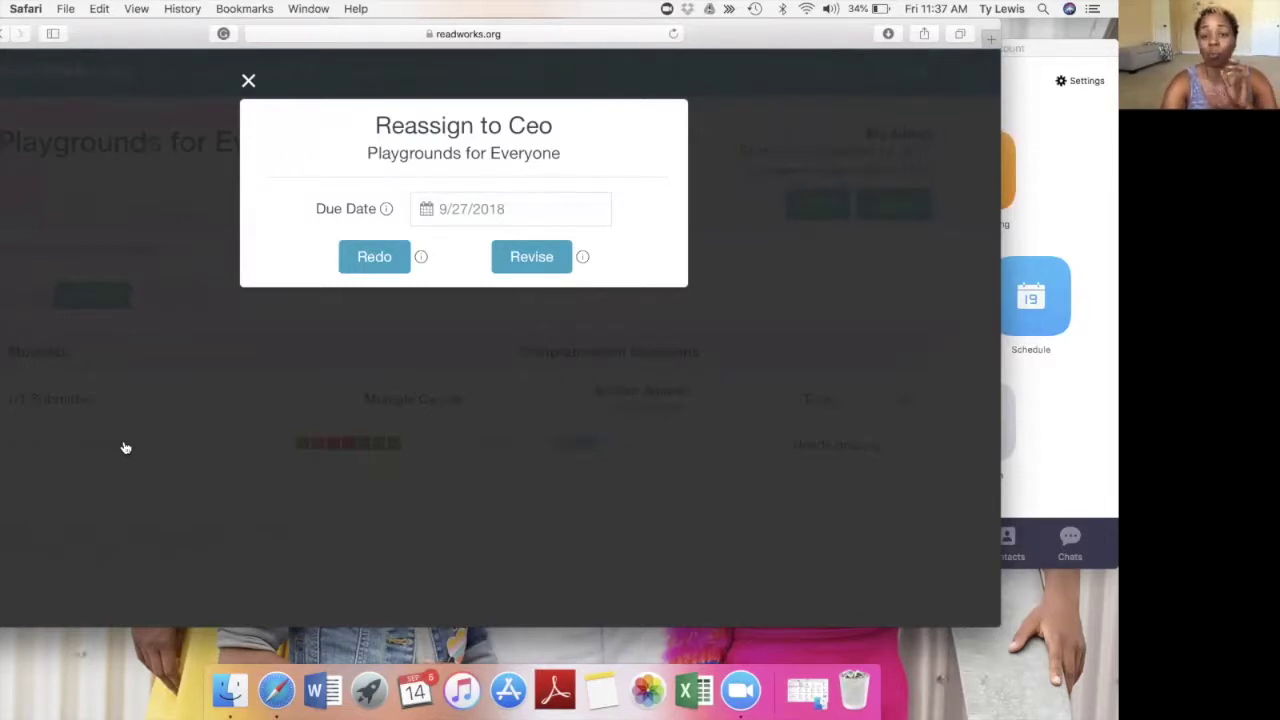
left_click(520, 260)
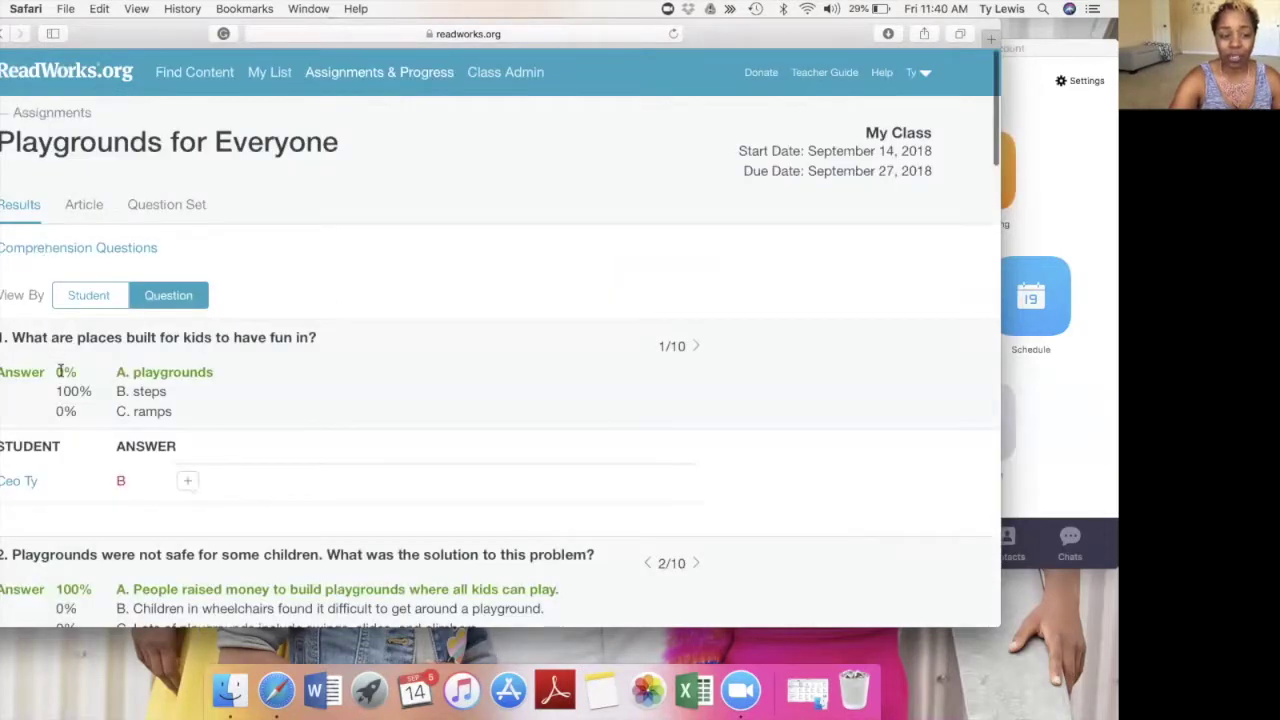
Add the note "Girl, you are amazing." to the student's written answer to question 8 and return to the first questions.
scroll(60, 370, "down", 15)
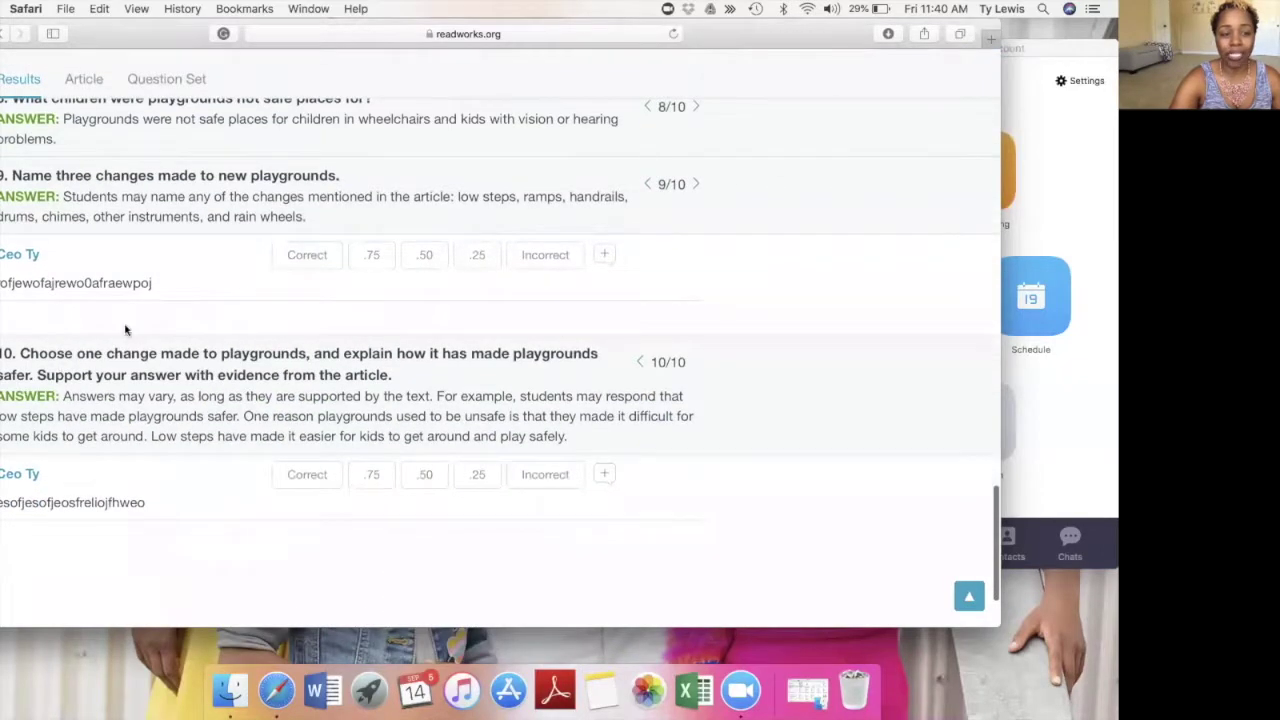
scroll(125, 330, "up", 3)
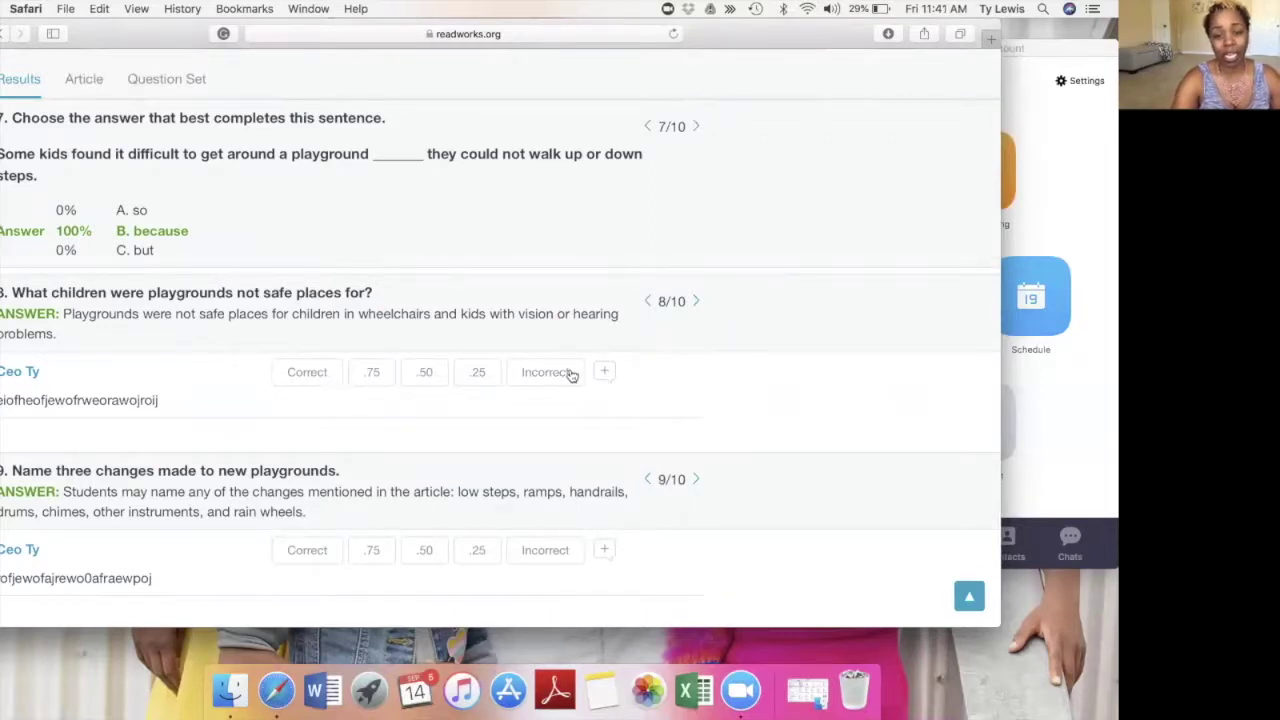
left_click(606, 372)
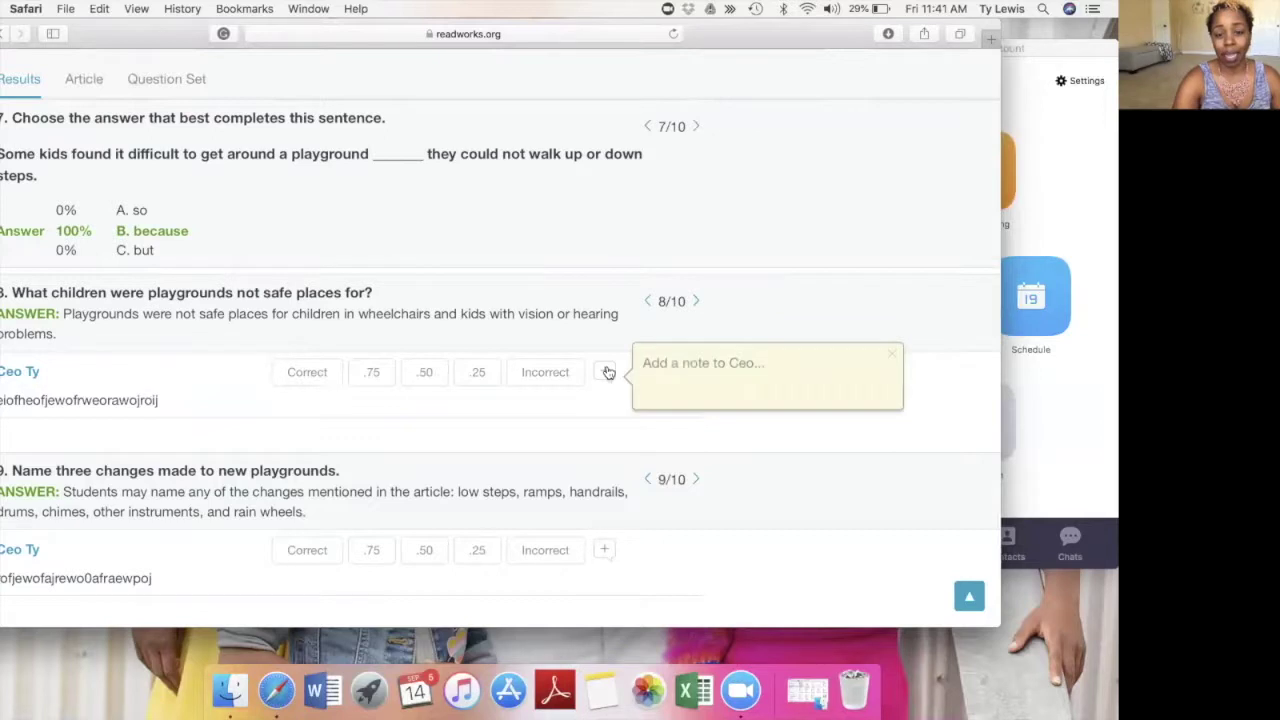
left_click(674, 369)
type("Girl, you ar")
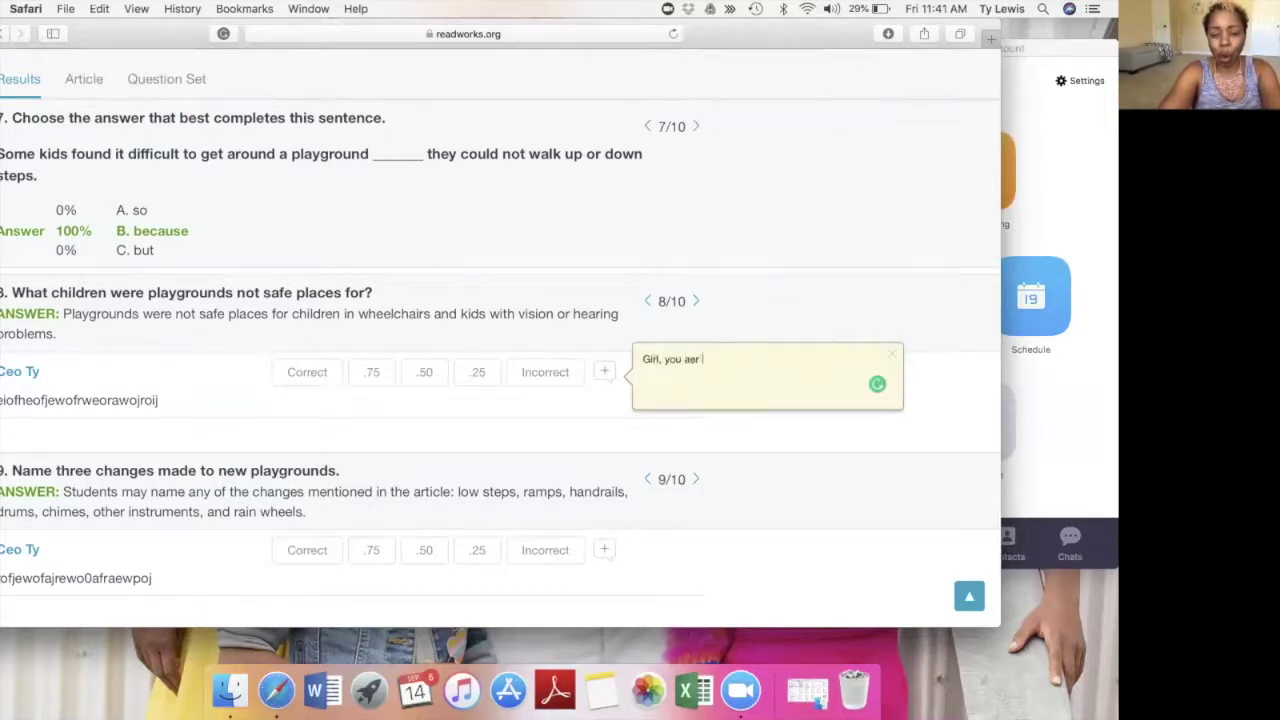
type("e amazi")
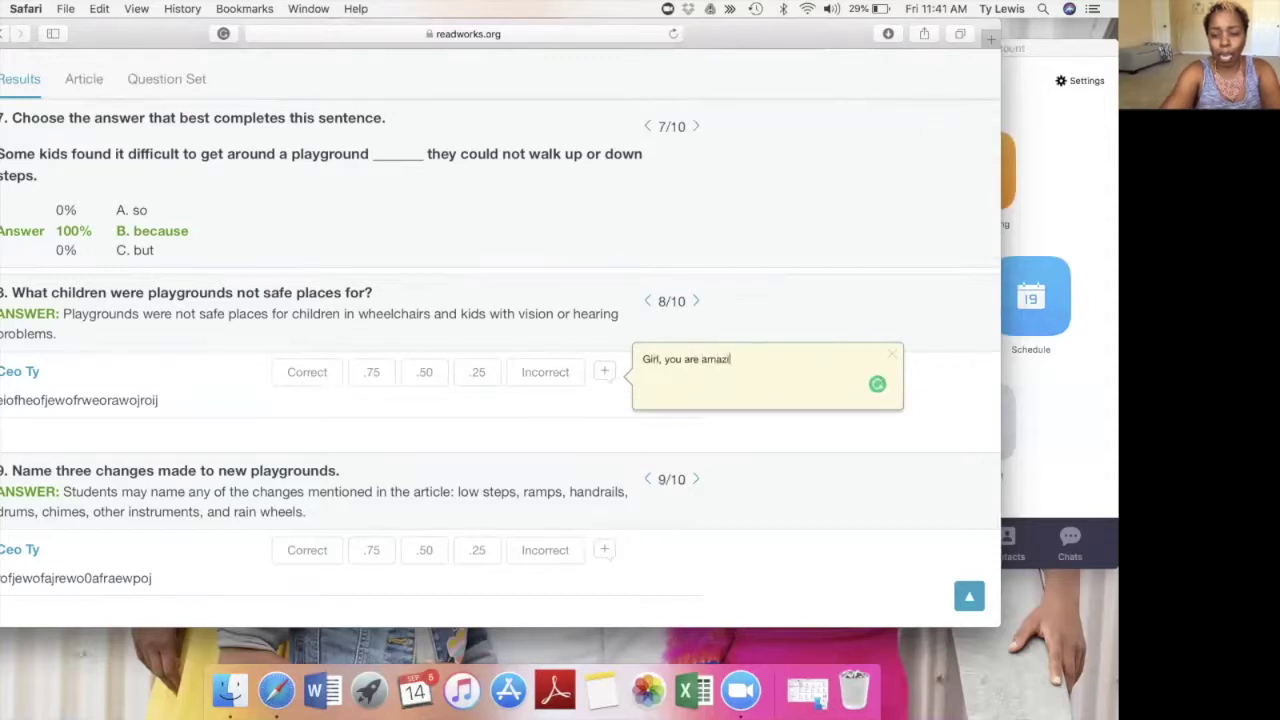
type("ng.")
left_click(892, 355)
scroll(698, 300, "up", 10)
scroll(698, 300, "up", 10)
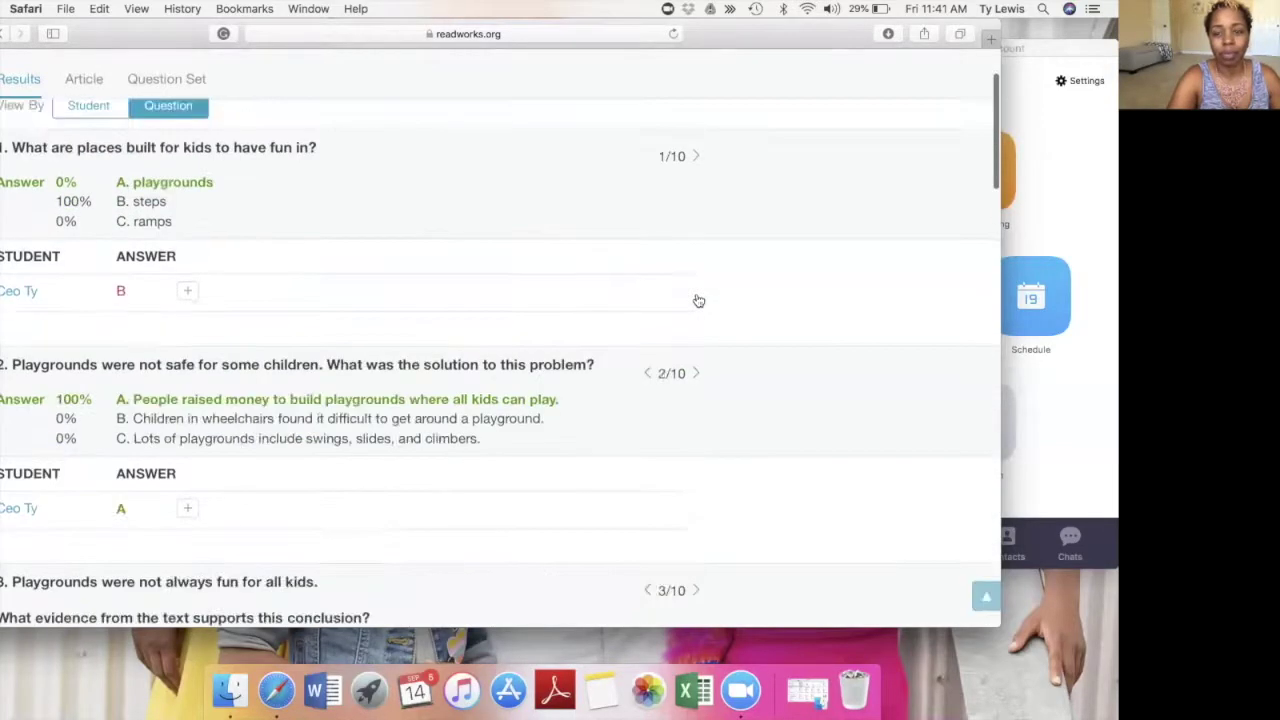